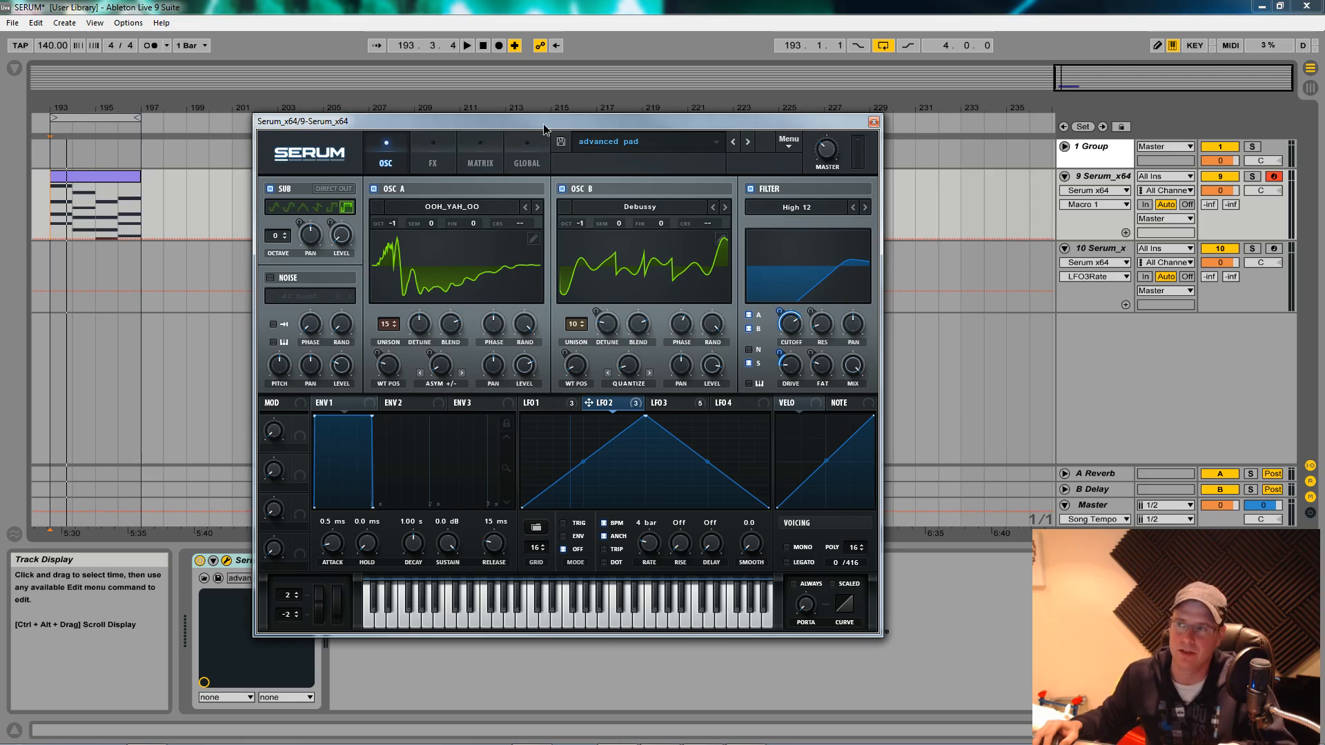
# Play the advanced pad preset on a loop and examine the shapes and destinations of Env 2 and LFOs 1 to 3
pyautogui.moveTo(541, 124); pyautogui.dragTo(544, 122)
pyautogui.press('space')
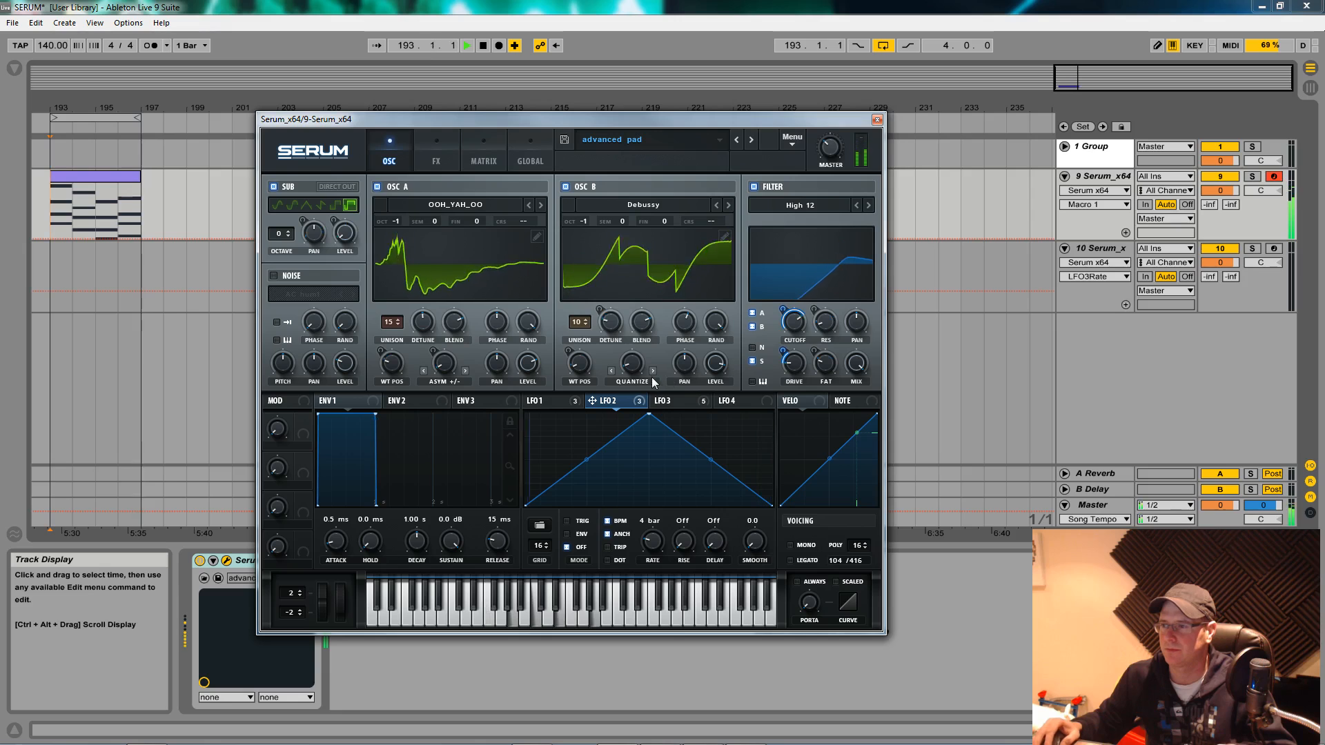
pyautogui.click(566, 404)
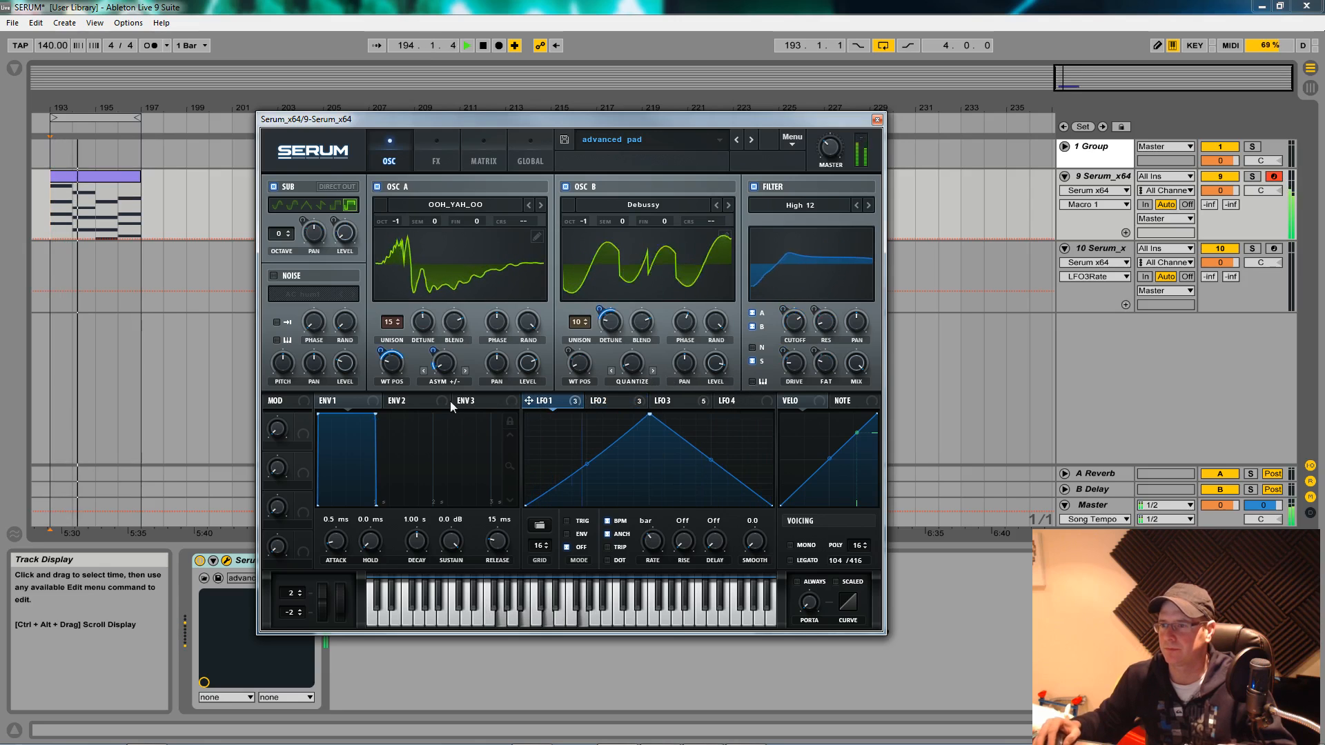
pyautogui.click(421, 401)
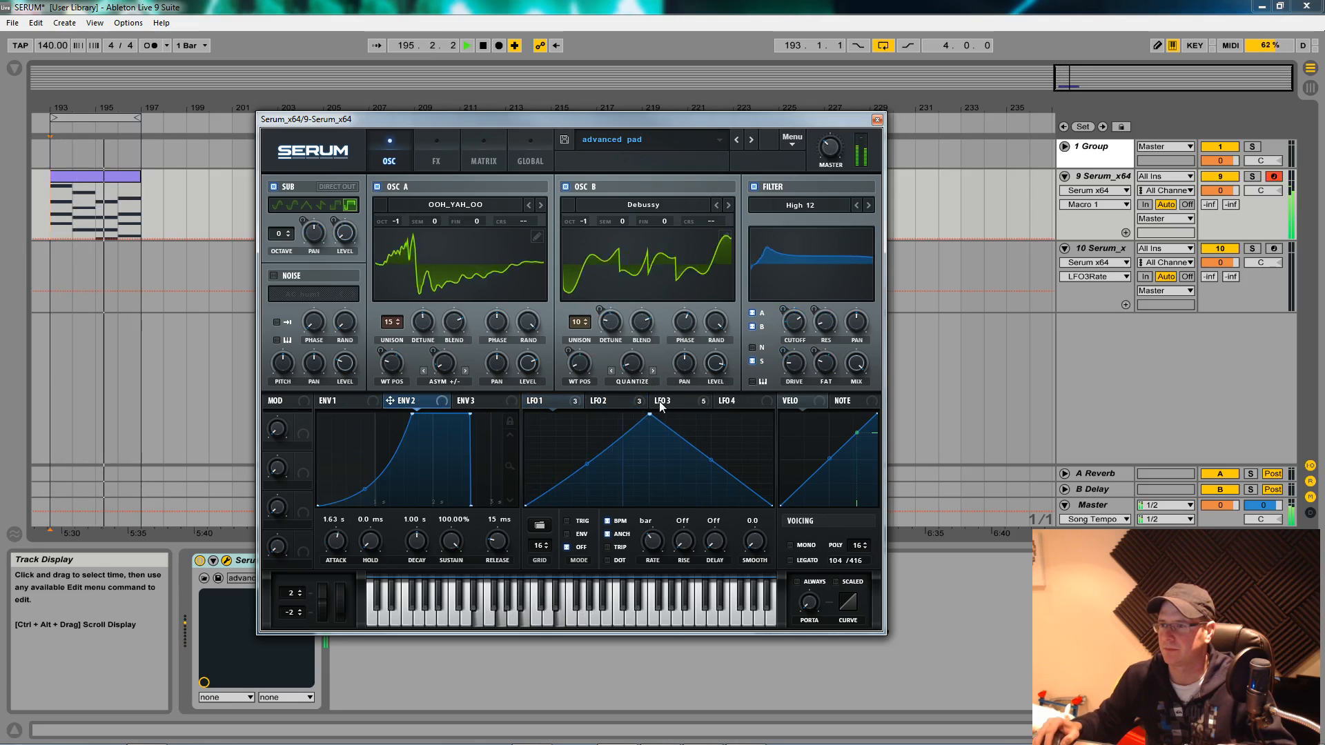
pyautogui.moveTo(677, 403)
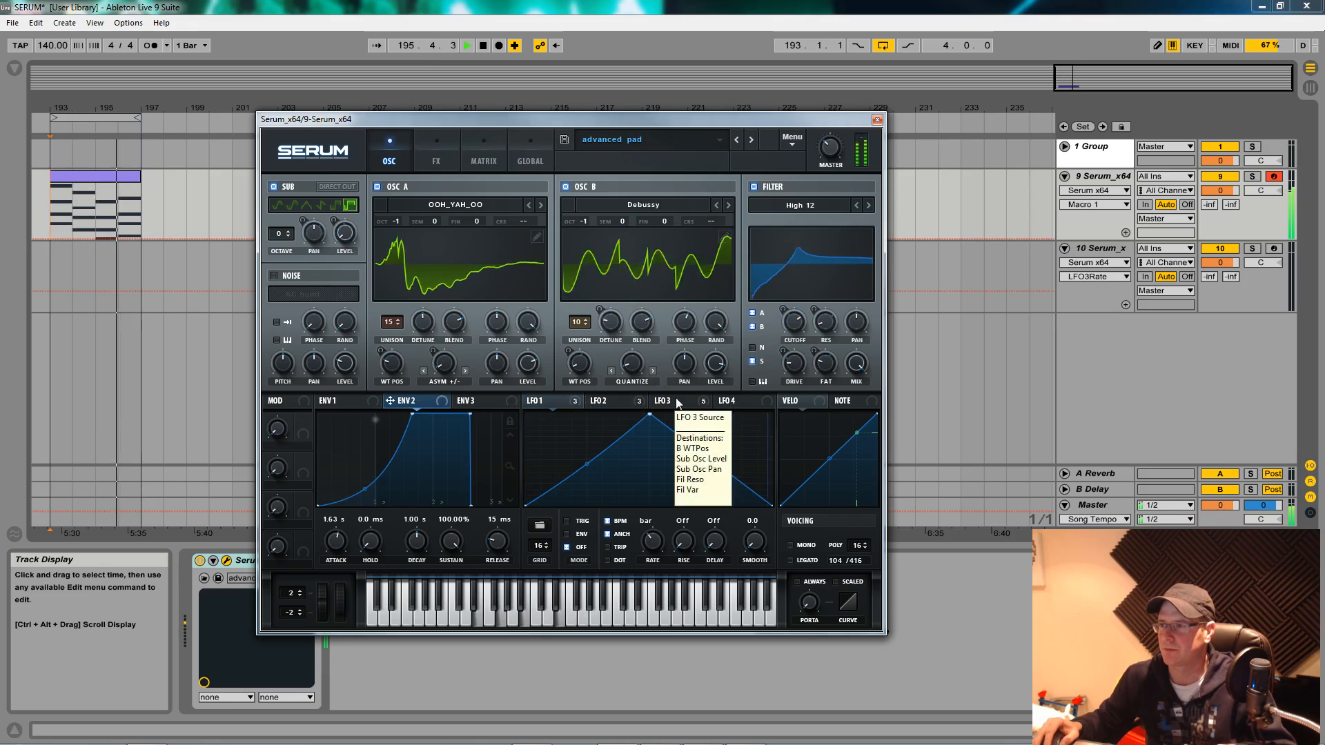
pyautogui.click(604, 404)
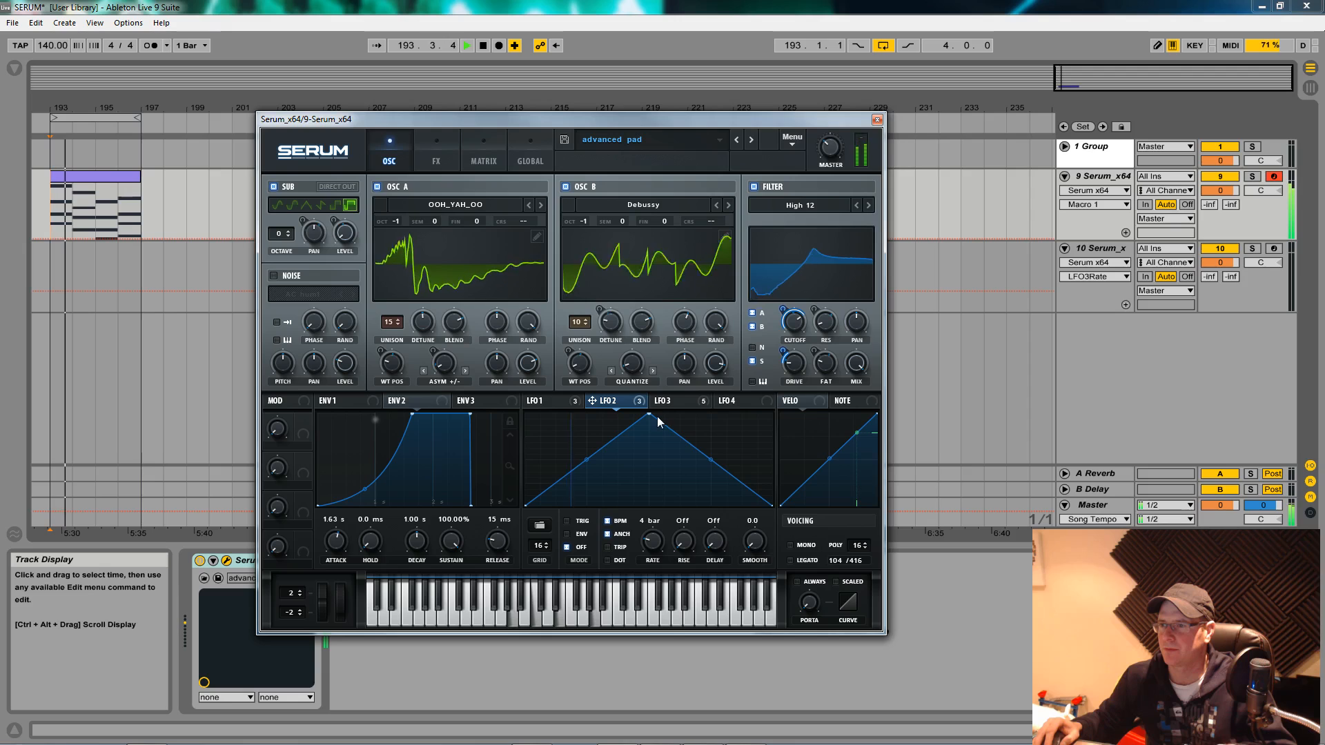
pyautogui.click(666, 405)
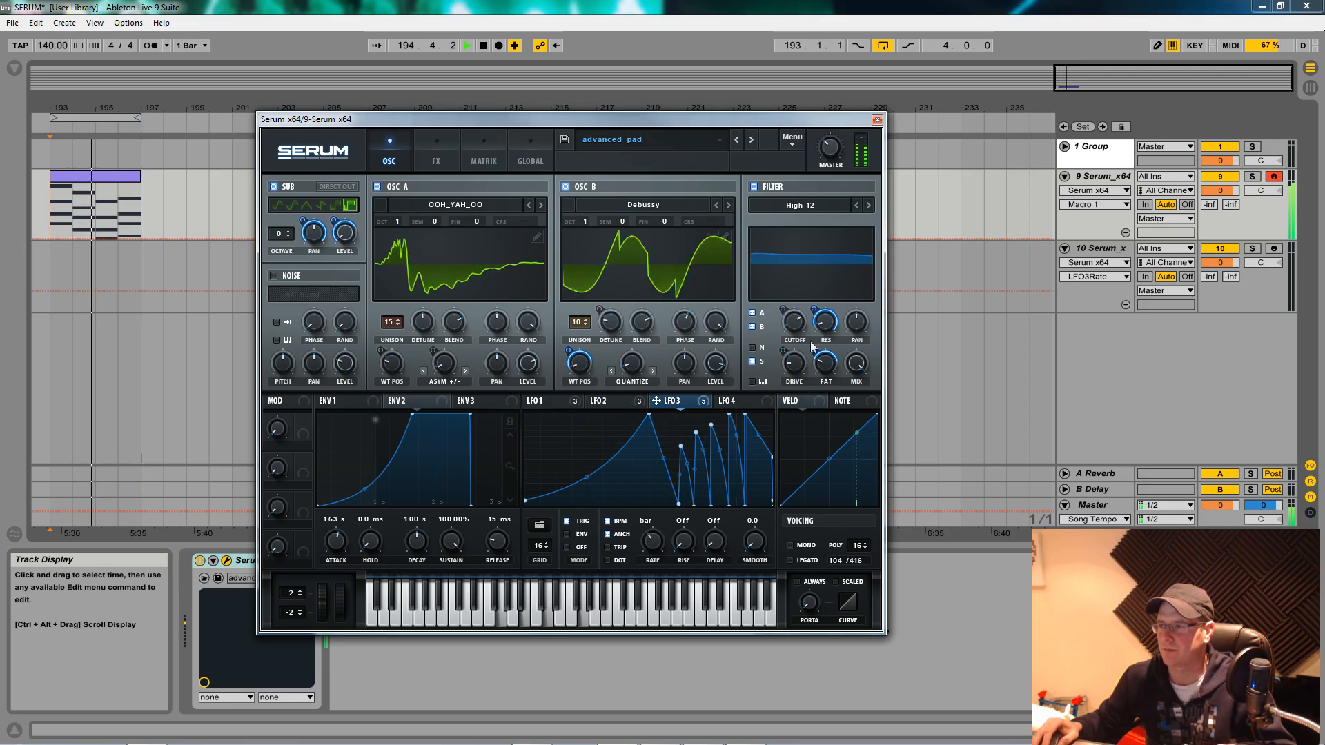
pyautogui.click(590, 405)
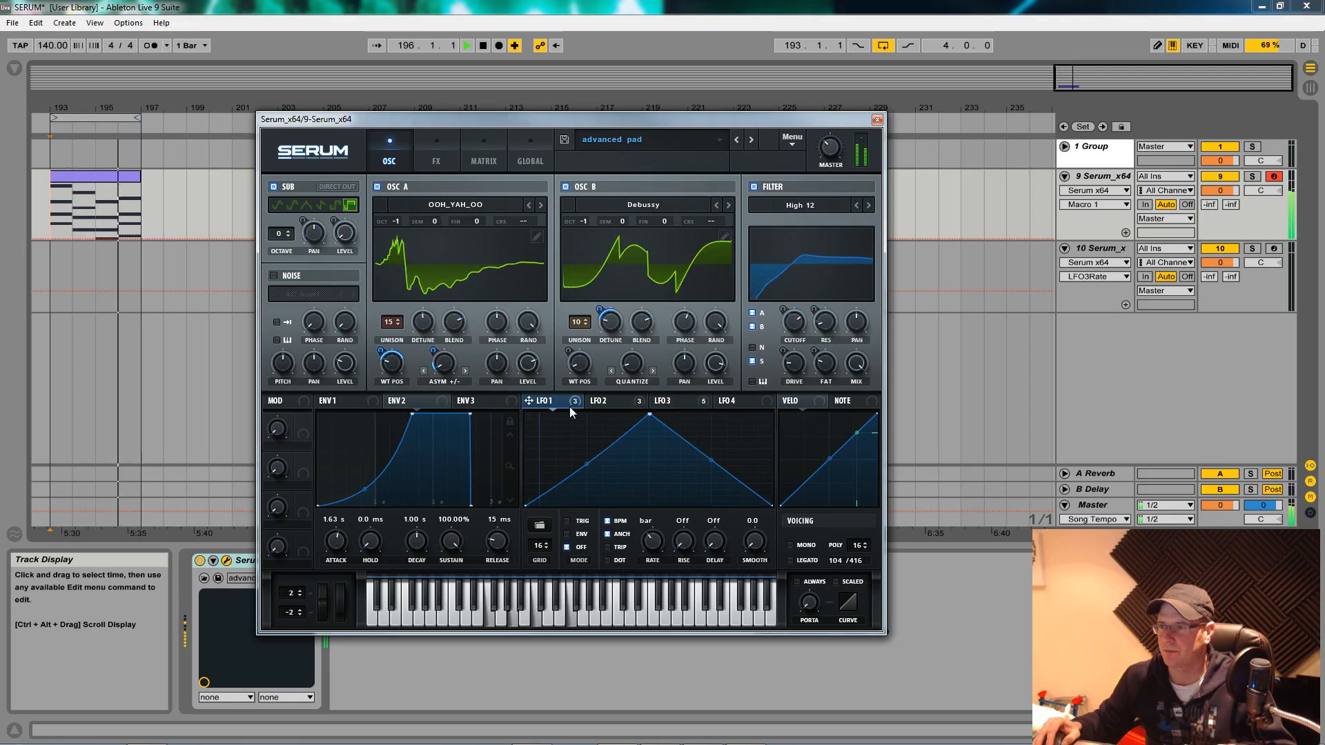
pyautogui.click(535, 403)
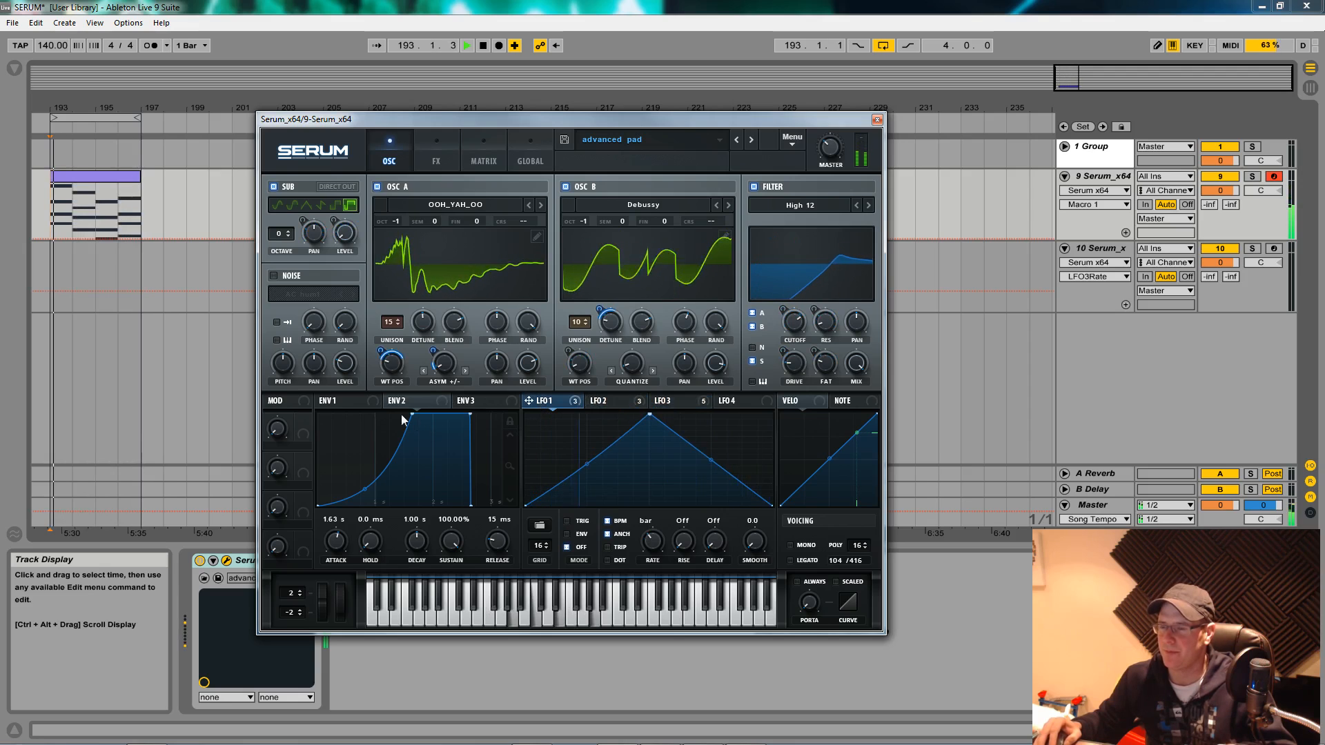
# Raise the attack of Env 1 to 206 ms while listening, and stop playback
pyautogui.click(337, 403)
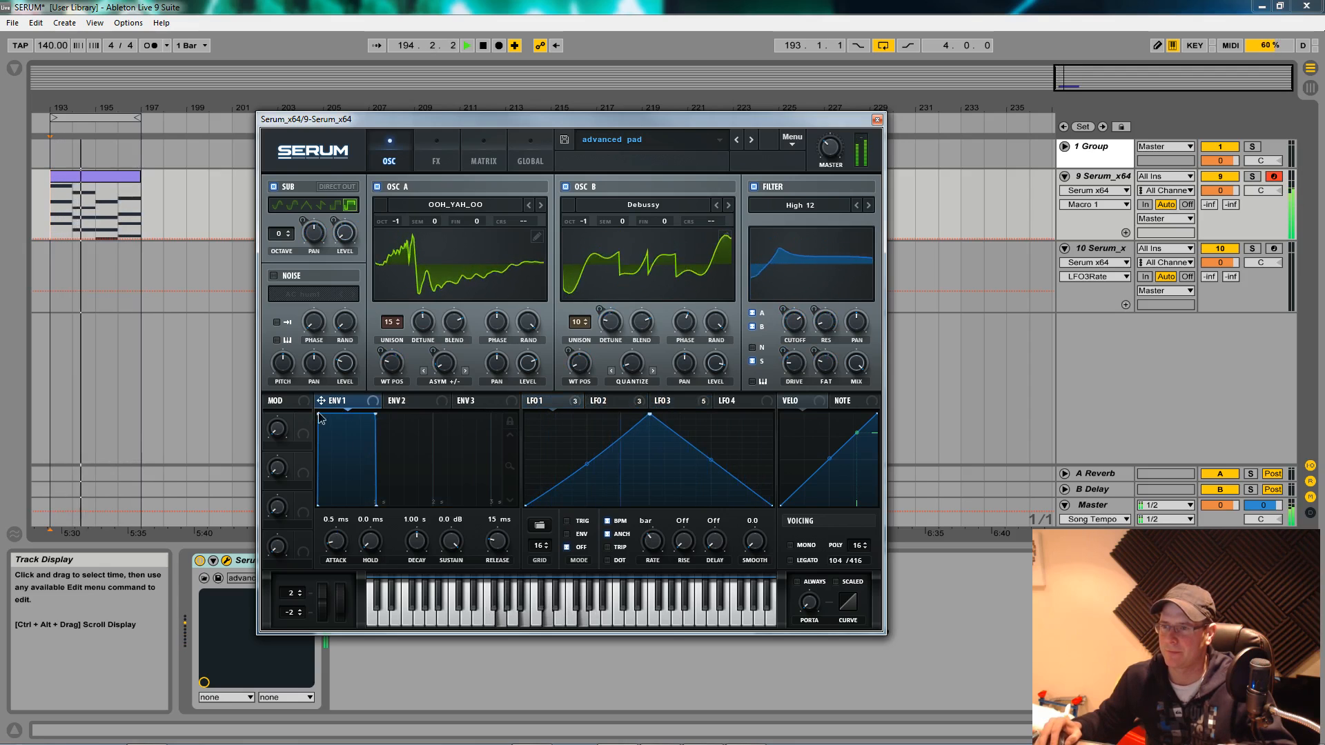
pyautogui.moveTo(347, 525)
pyautogui.mouseDown()
pyautogui.moveTo(336, 499)
pyautogui.moveTo(337, 545)
pyautogui.mouseUp()
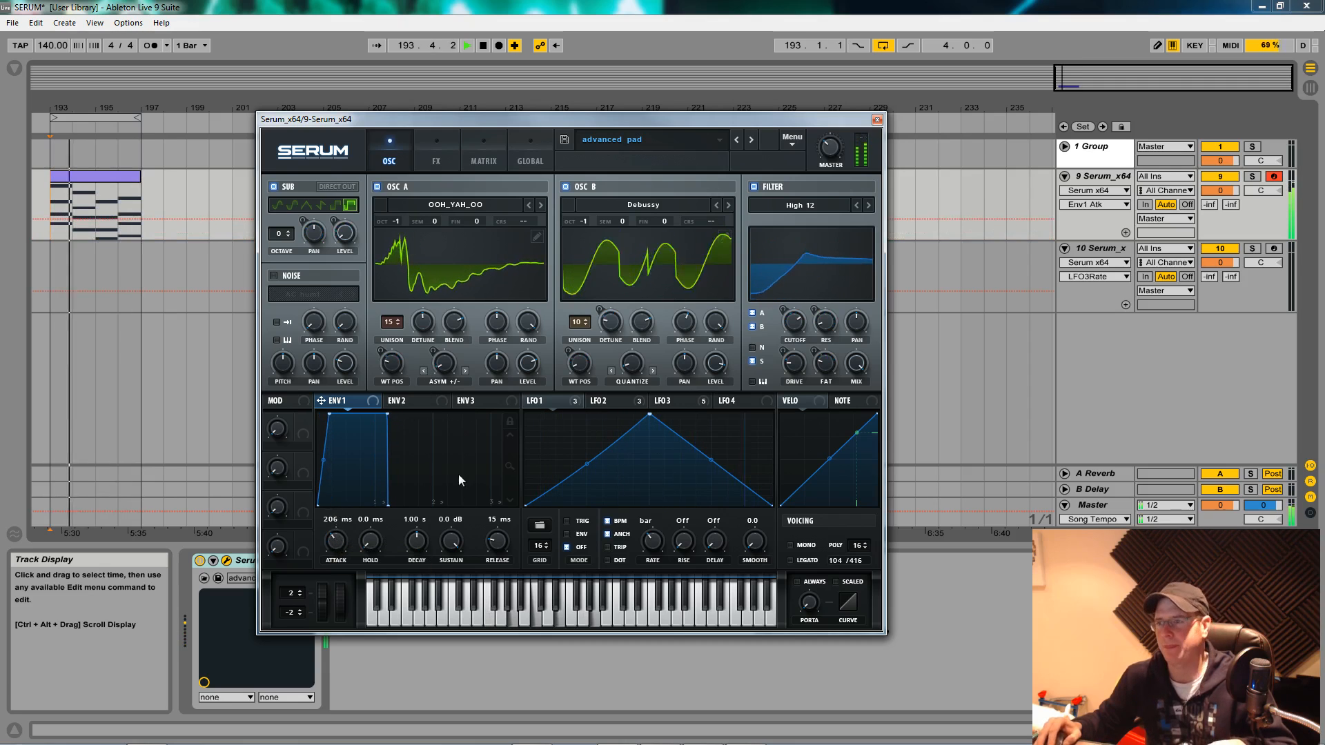
pyautogui.press('space')
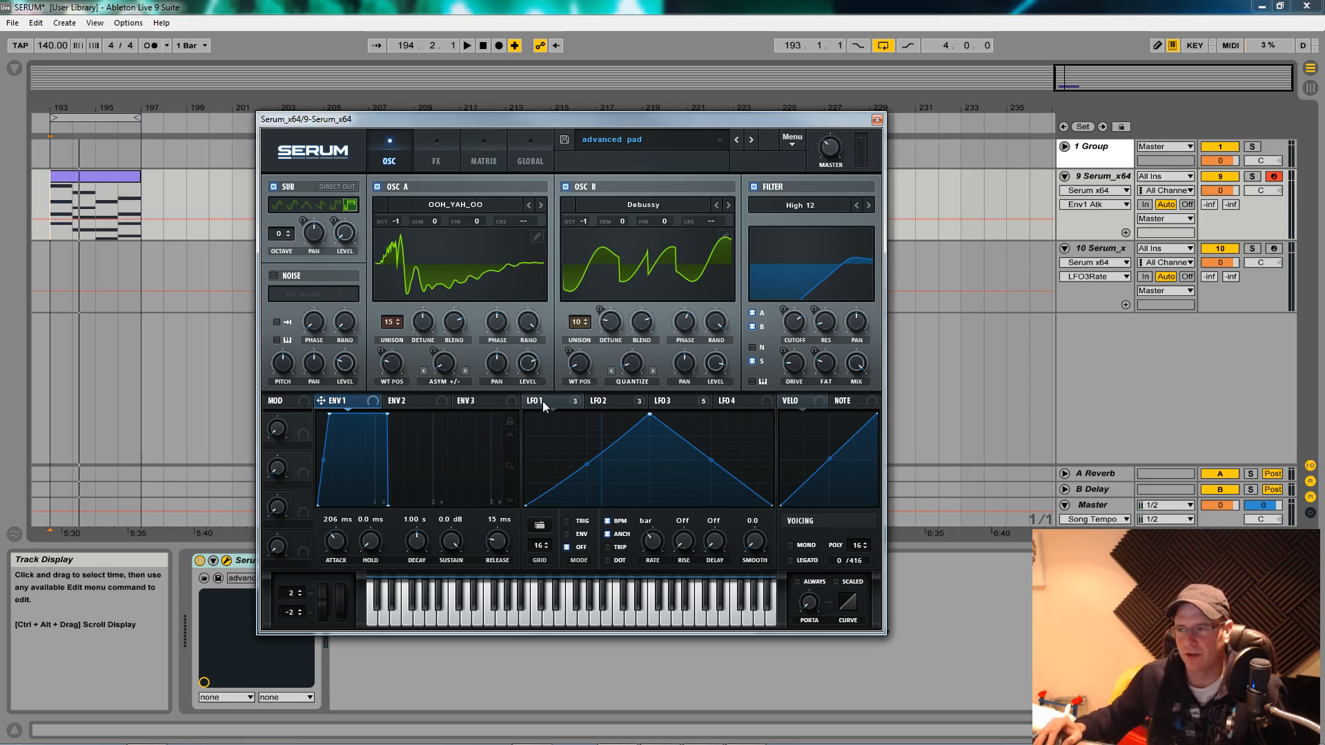
# Examine the advanced pad preset's LFO 3 shape, its effects chain and its modulation matrix routings, and return to the oscillator view
pyautogui.click(673, 402)
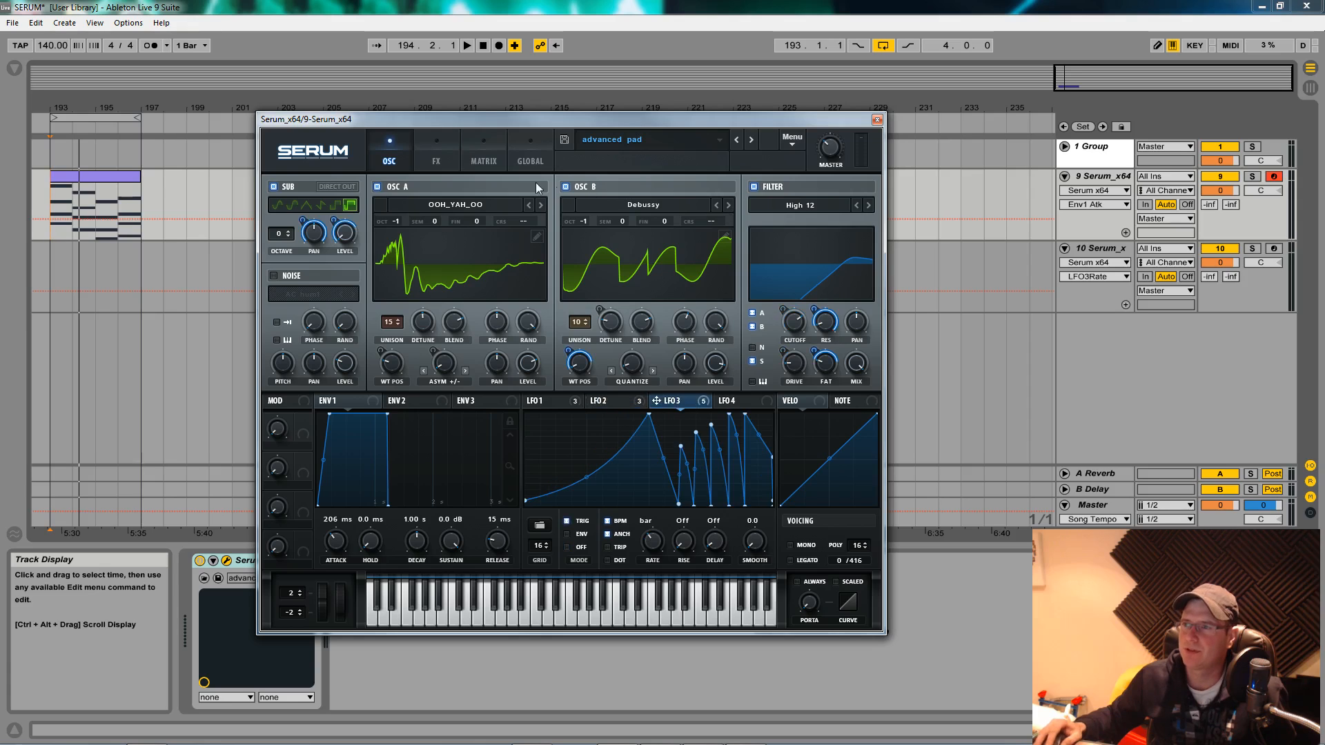
pyautogui.click(440, 160)
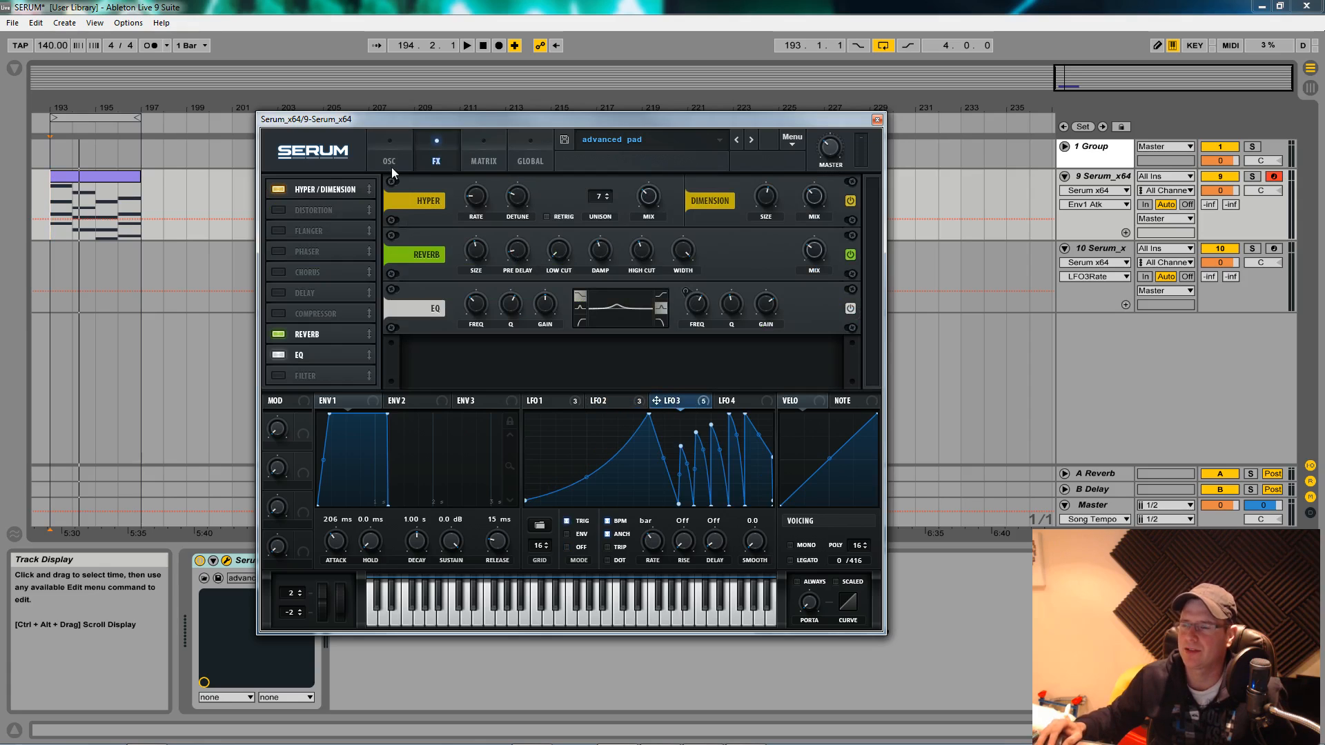
pyautogui.click(483, 160)
pyautogui.scroll(3, 369, 237)
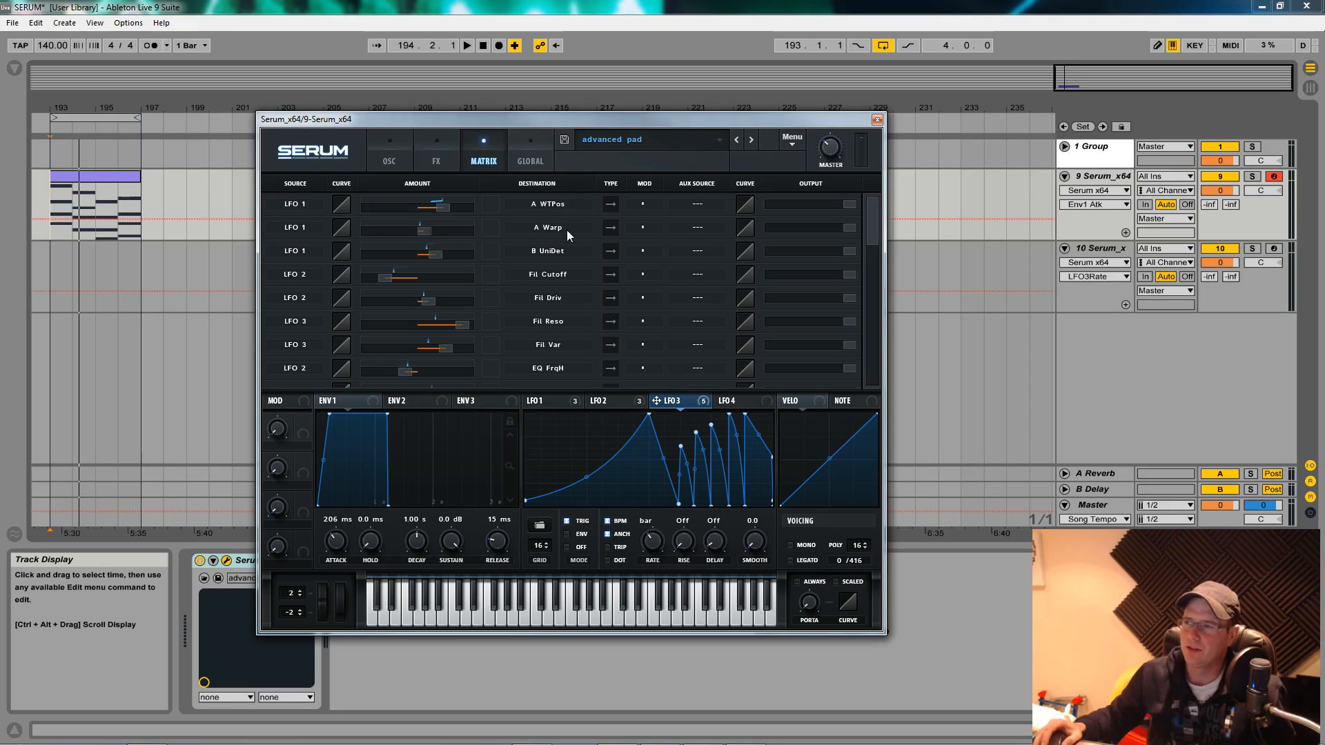
pyautogui.scroll(-2, 556, 273)
pyautogui.scroll(2, 556, 275)
pyautogui.click(390, 155)
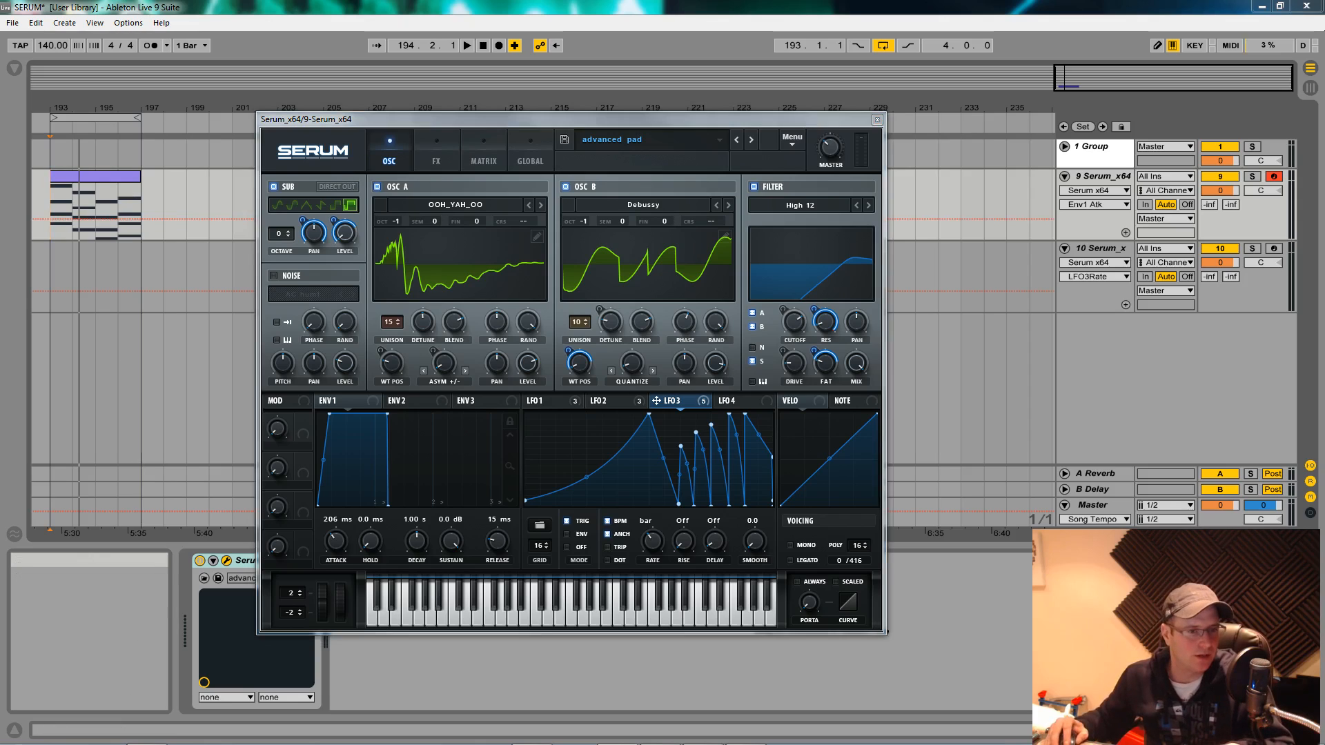
# Initialize the preset and load the Vowel wavetable OOH_YAH_OO into oscillator A
pyautogui.click(787, 145)
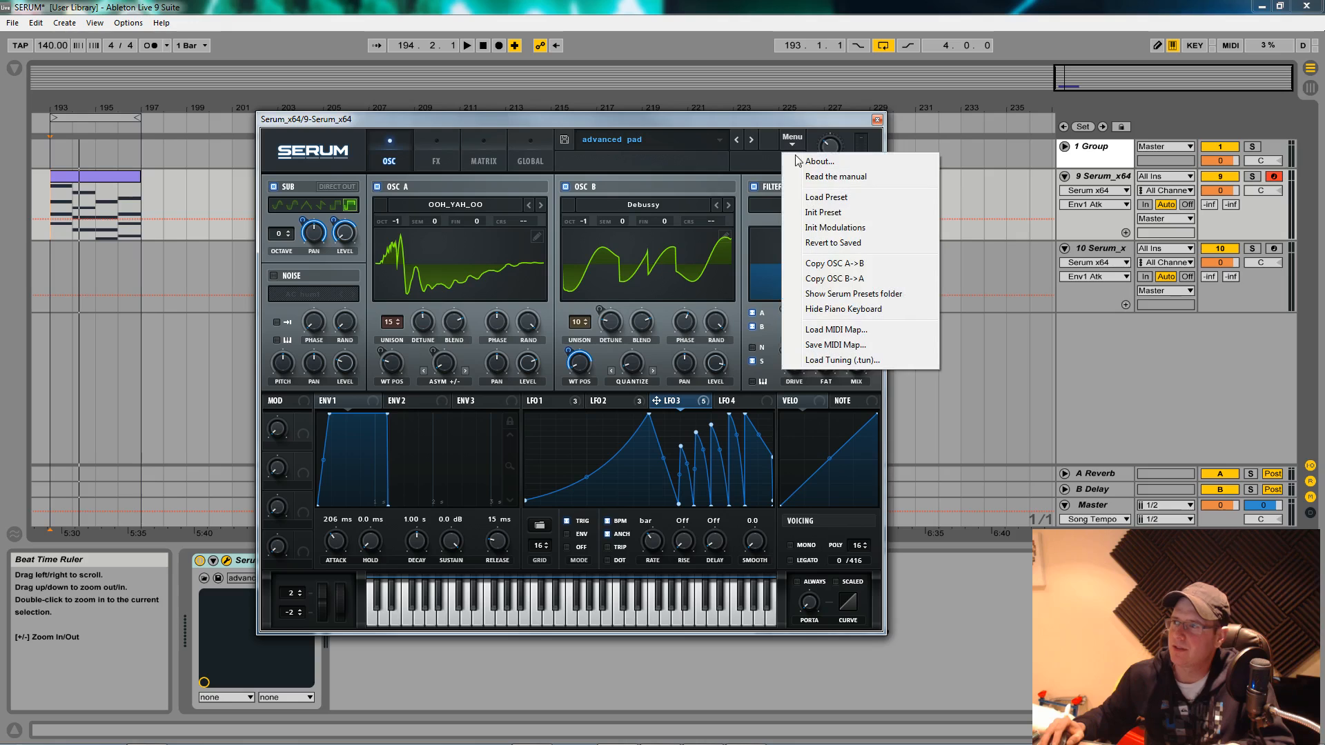
pyautogui.click(820, 211)
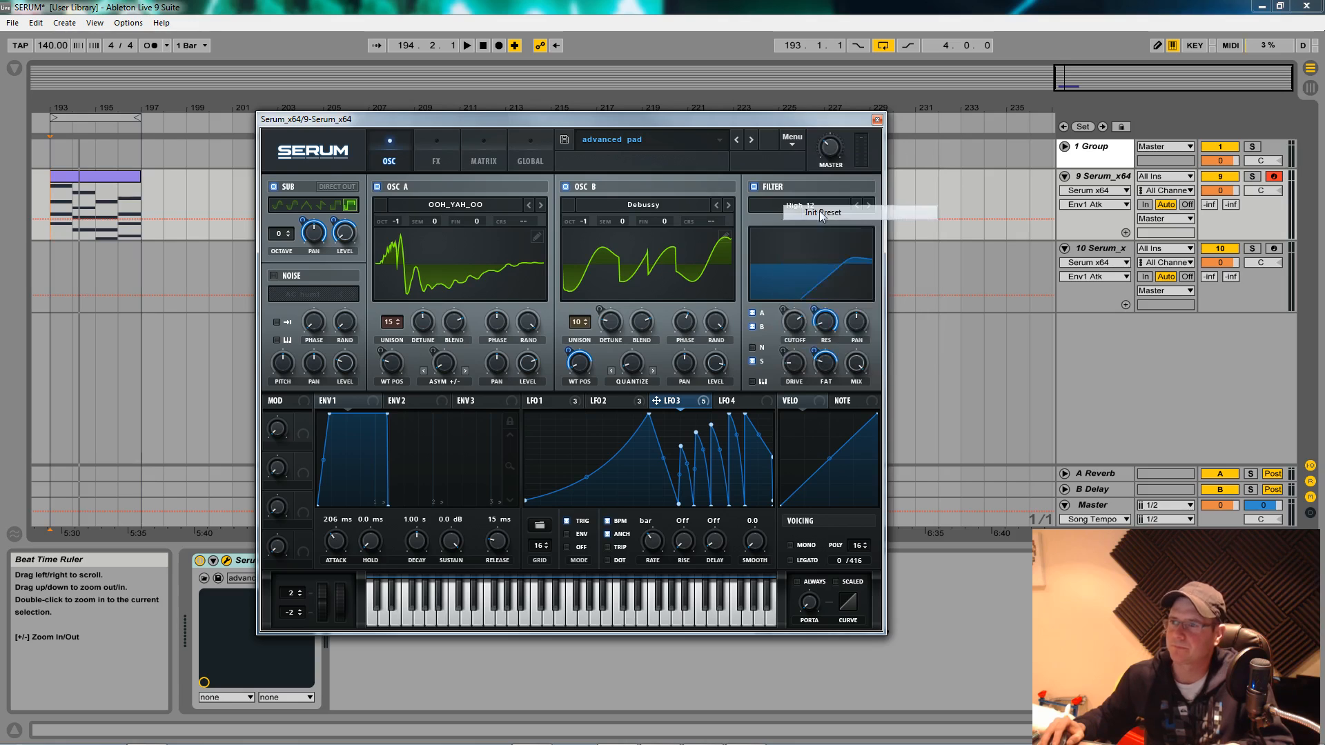
pyautogui.click(468, 204)
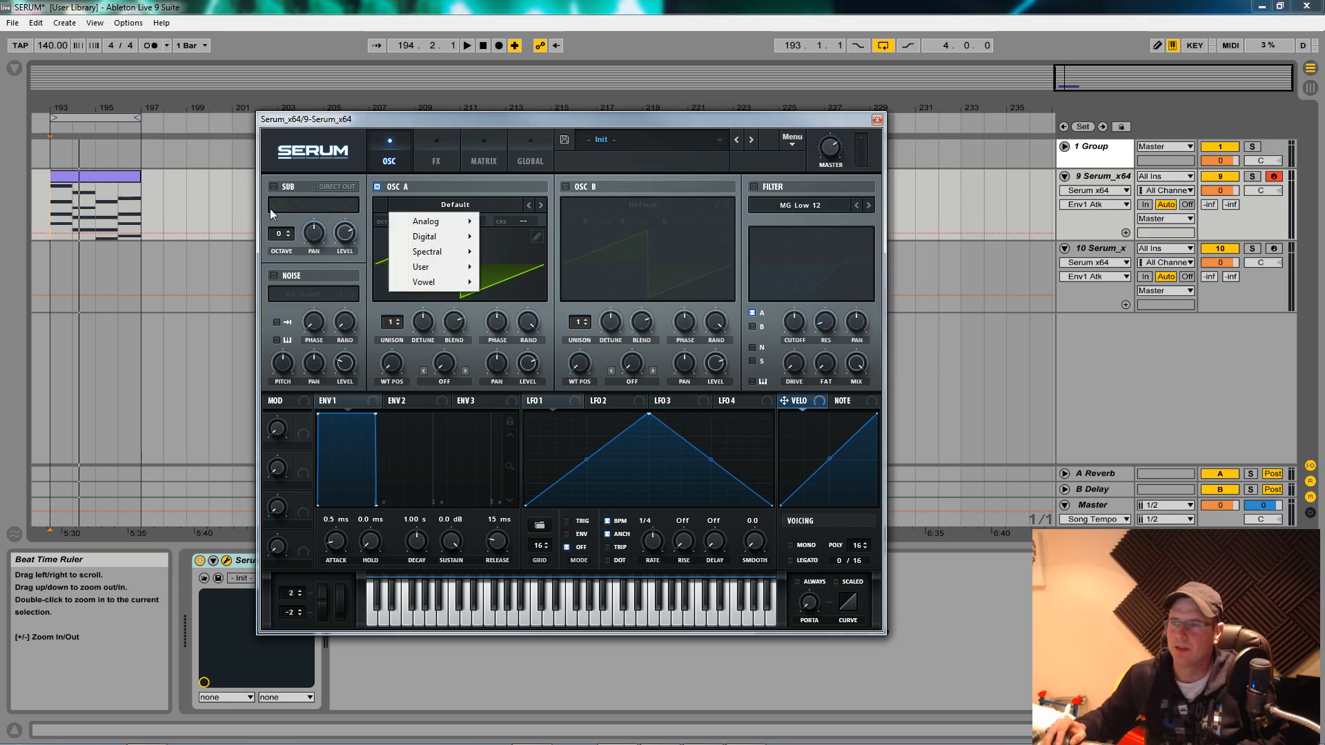
pyautogui.moveTo(450, 285)
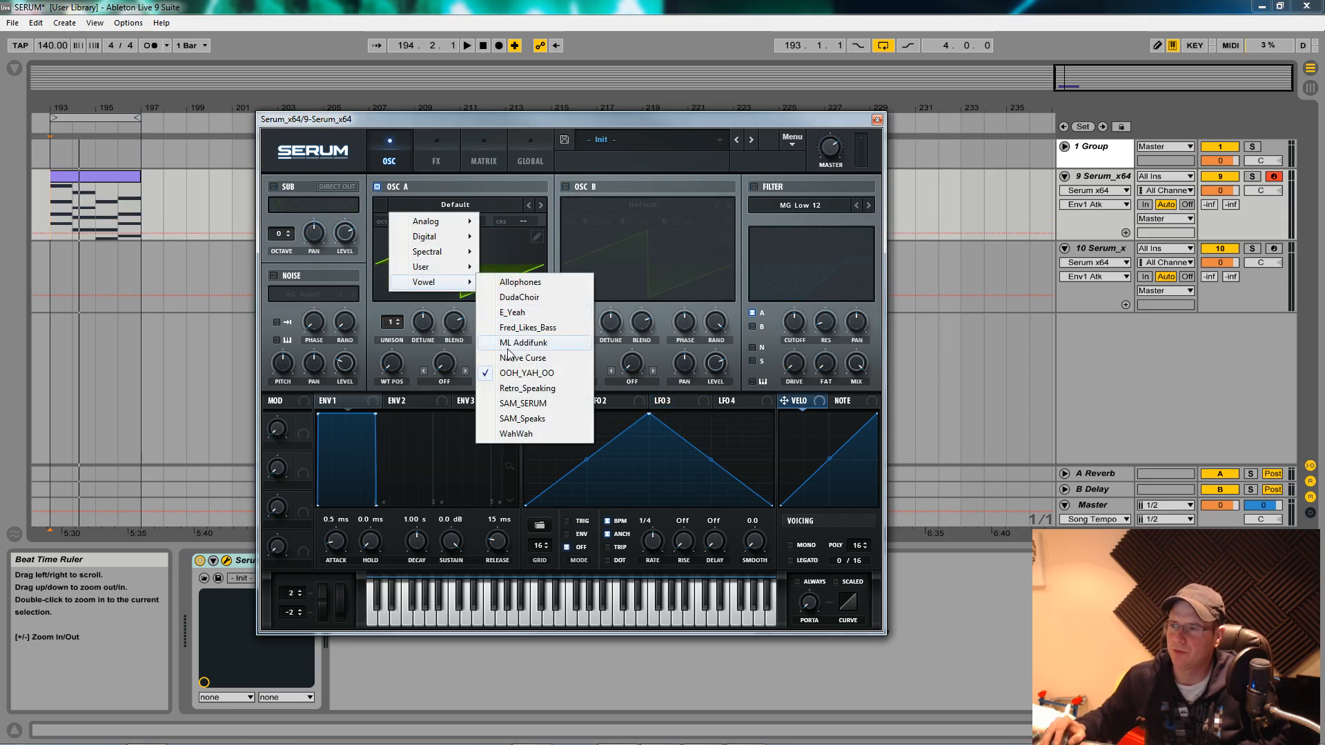
pyautogui.click(526, 372)
# Audition the new wavetable briefly and set oscillator A's octave to -1
pyautogui.press('space')
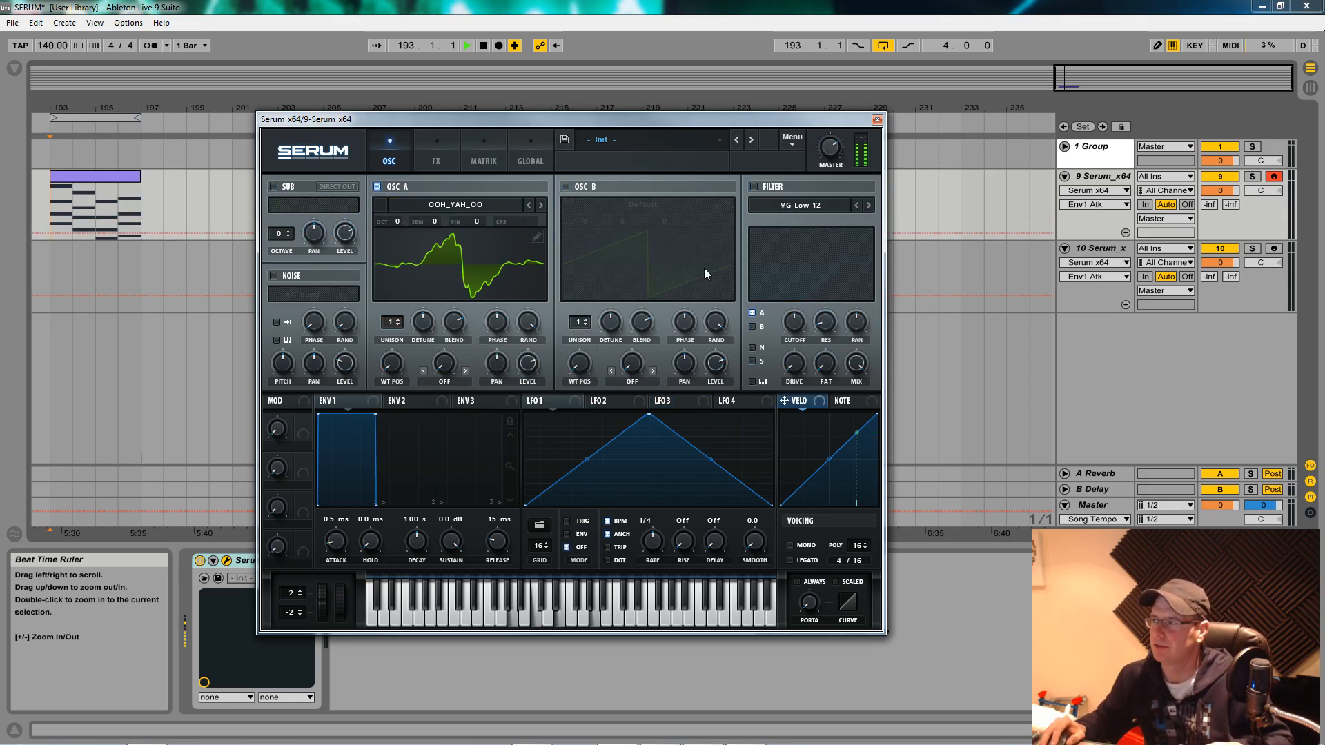
pyautogui.press('space')
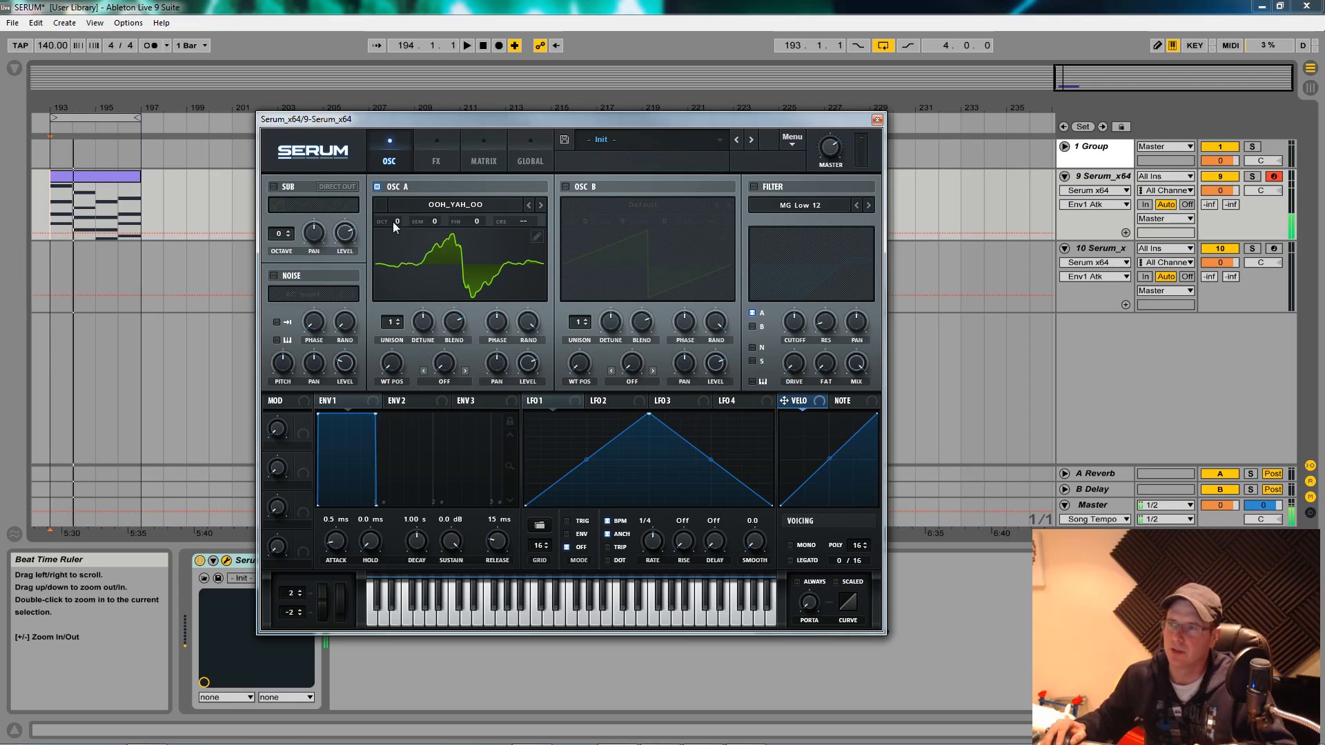
pyautogui.moveTo(392, 225); pyautogui.dragTo(392, 238)
# Open the MIDI clip on the Serum track and examine its chords in an enlarged note editor, then restore the layout
pyautogui.click(113, 176)
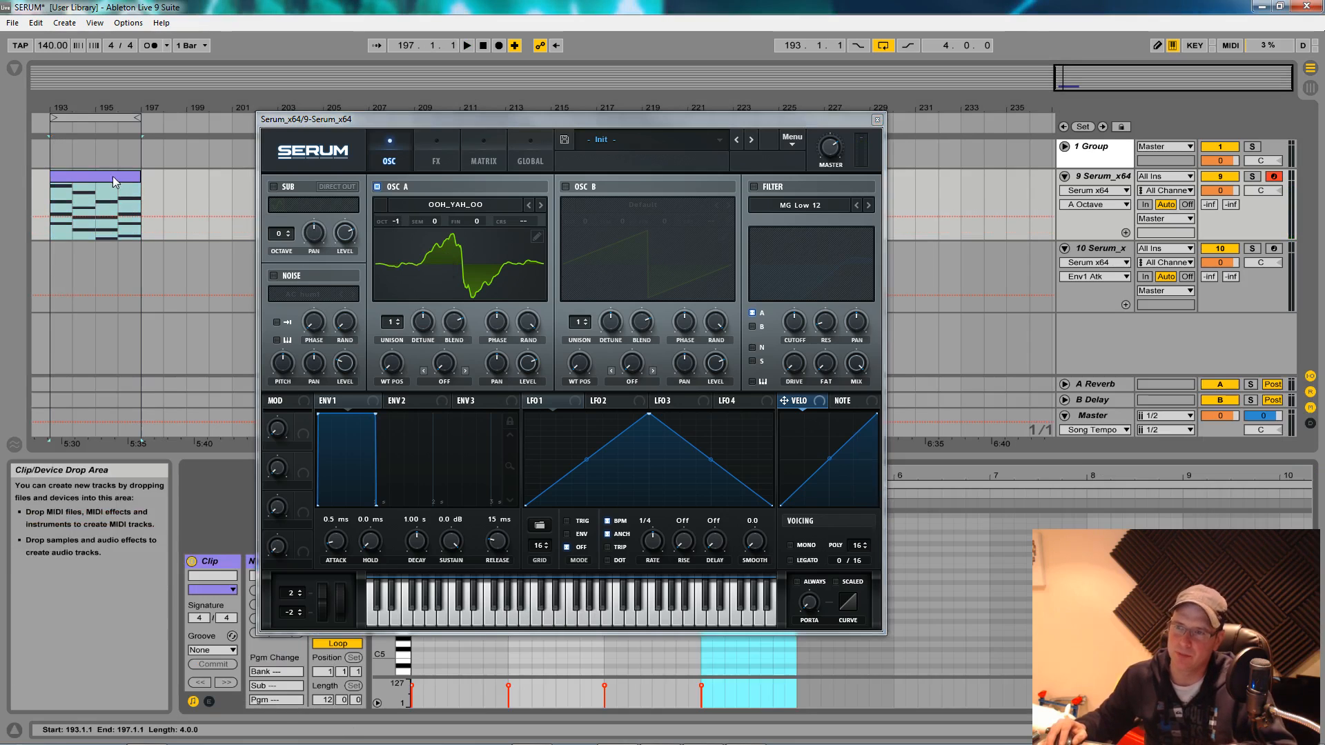
pyautogui.moveTo(602, 118); pyautogui.dragTo(963, 285)
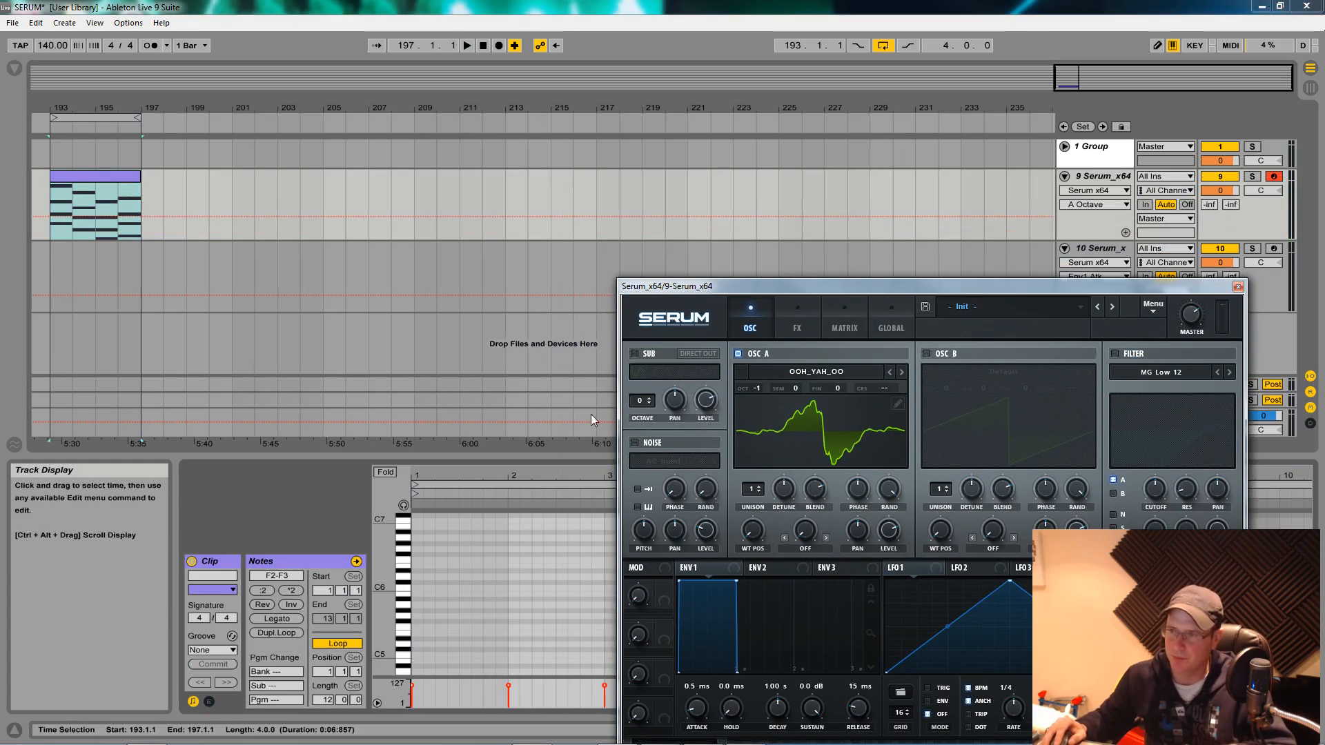
pyautogui.moveTo(546, 316); pyautogui.dragTo(546, 185)
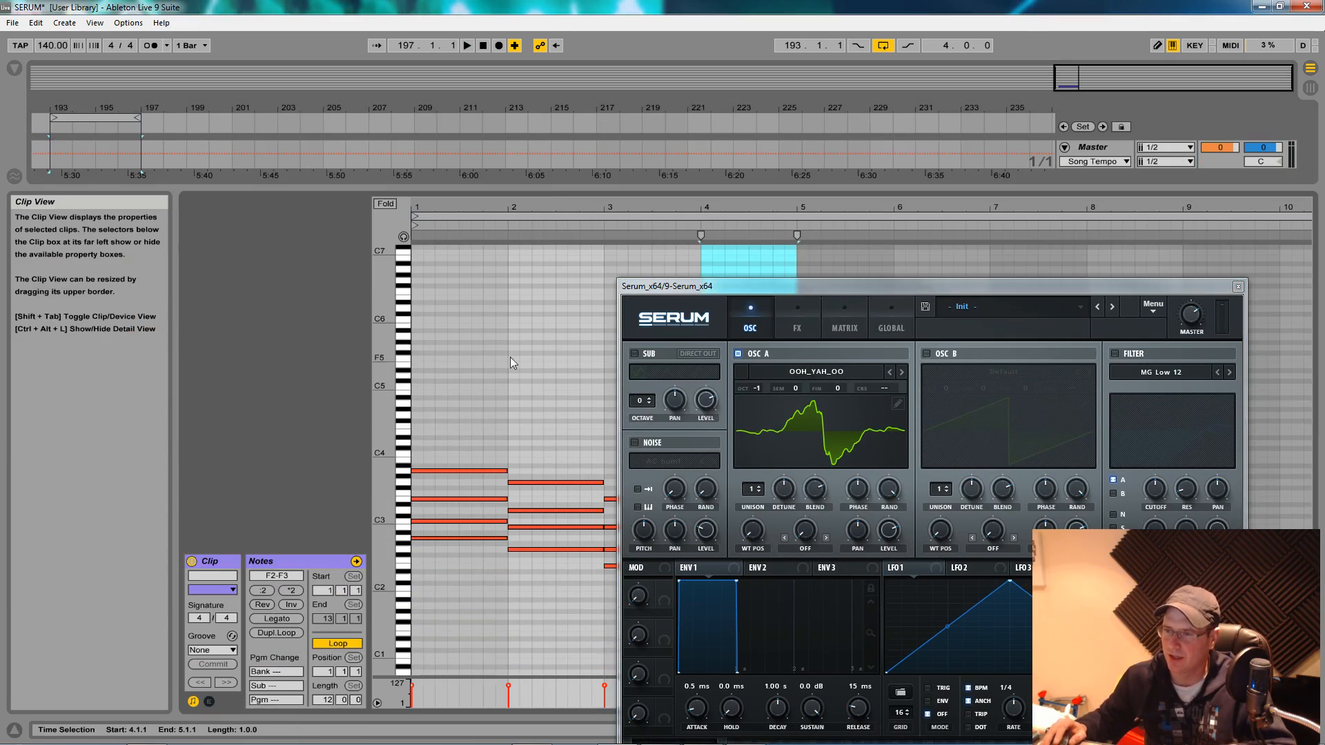
pyautogui.moveTo(764, 286); pyautogui.dragTo(526, 128)
pyautogui.moveTo(1054, 185); pyautogui.dragTo(1054, 545)
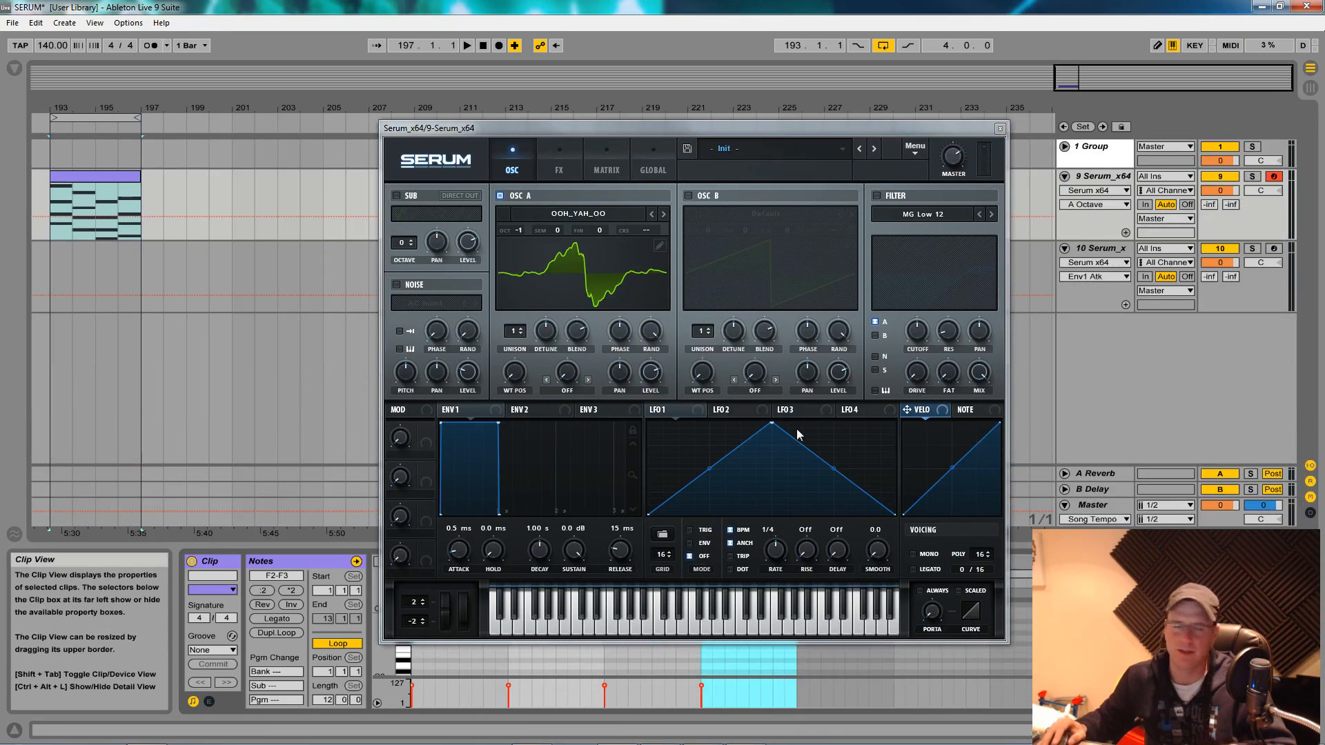
# Set oscillator A's unison to 15 voices and audition the thickened sound
pyautogui.moveTo(512, 336); pyautogui.dragTo(515, 288)
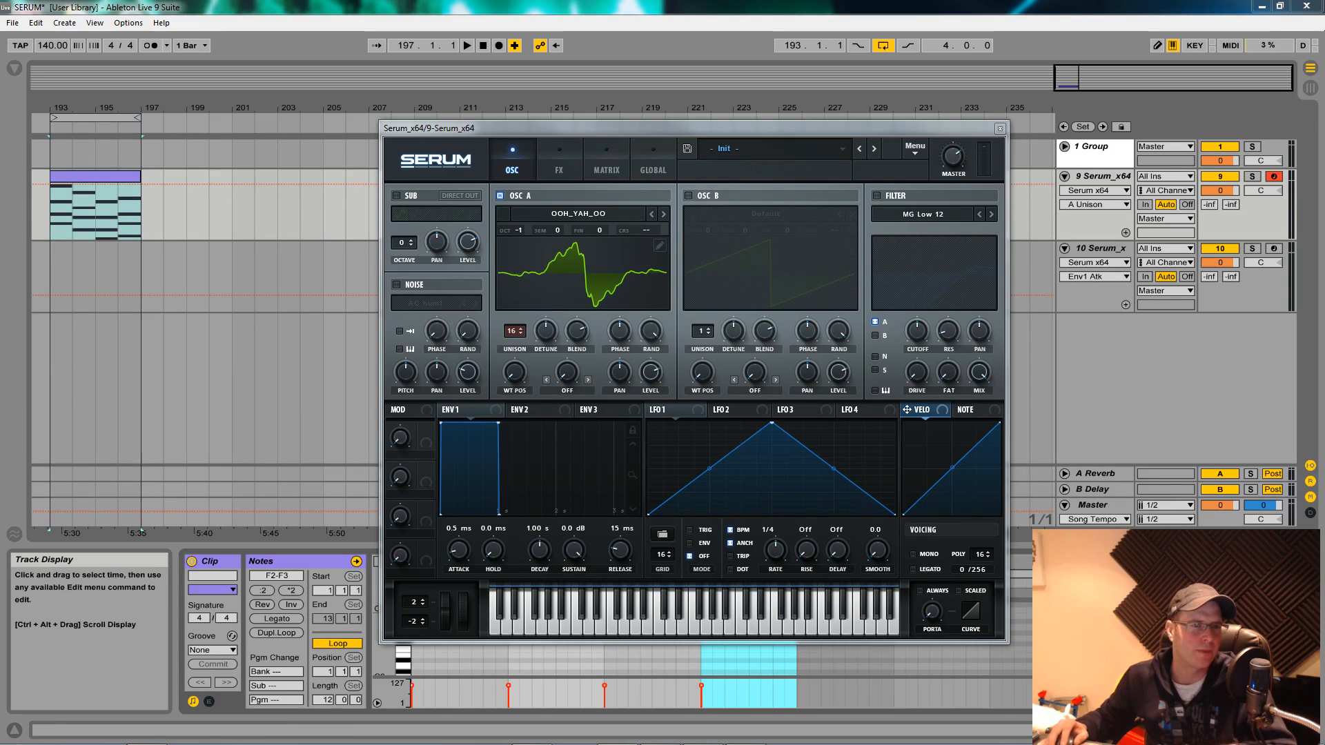
pyautogui.press('space')
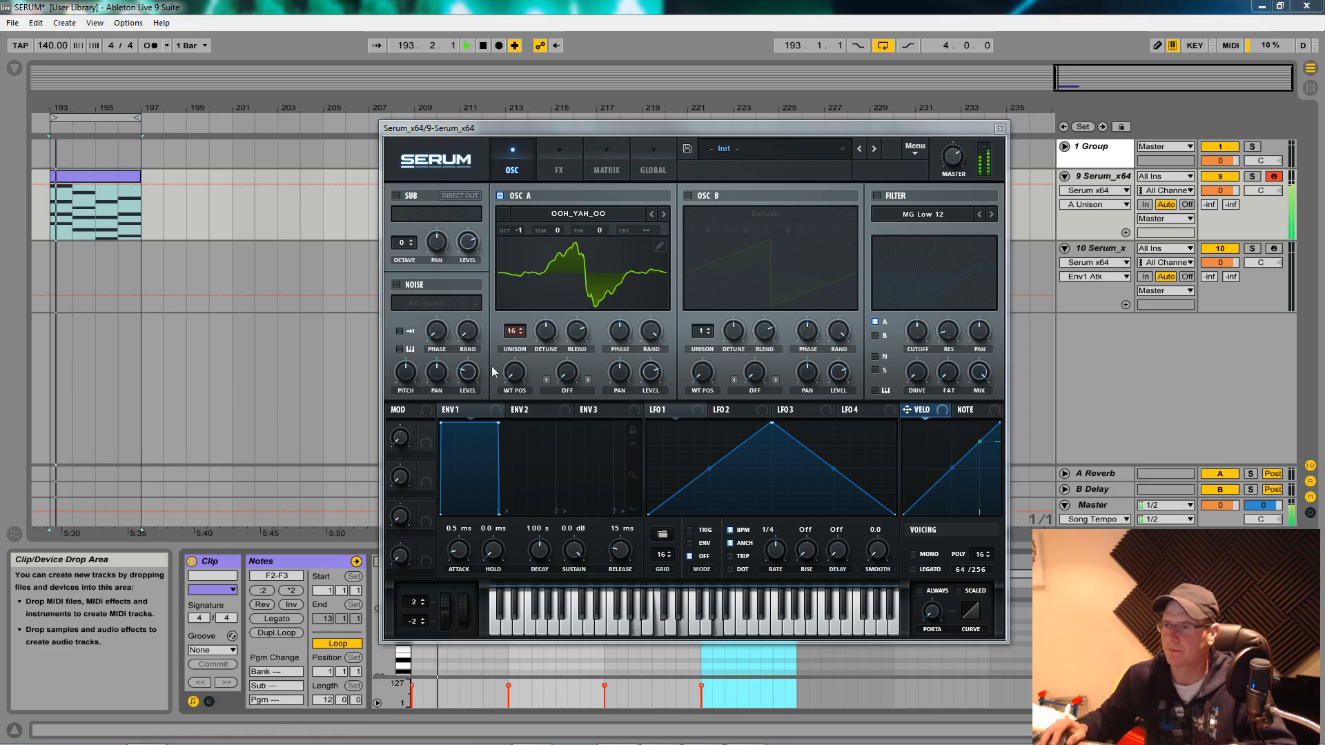
pyautogui.click(519, 337)
pyautogui.click(519, 337)
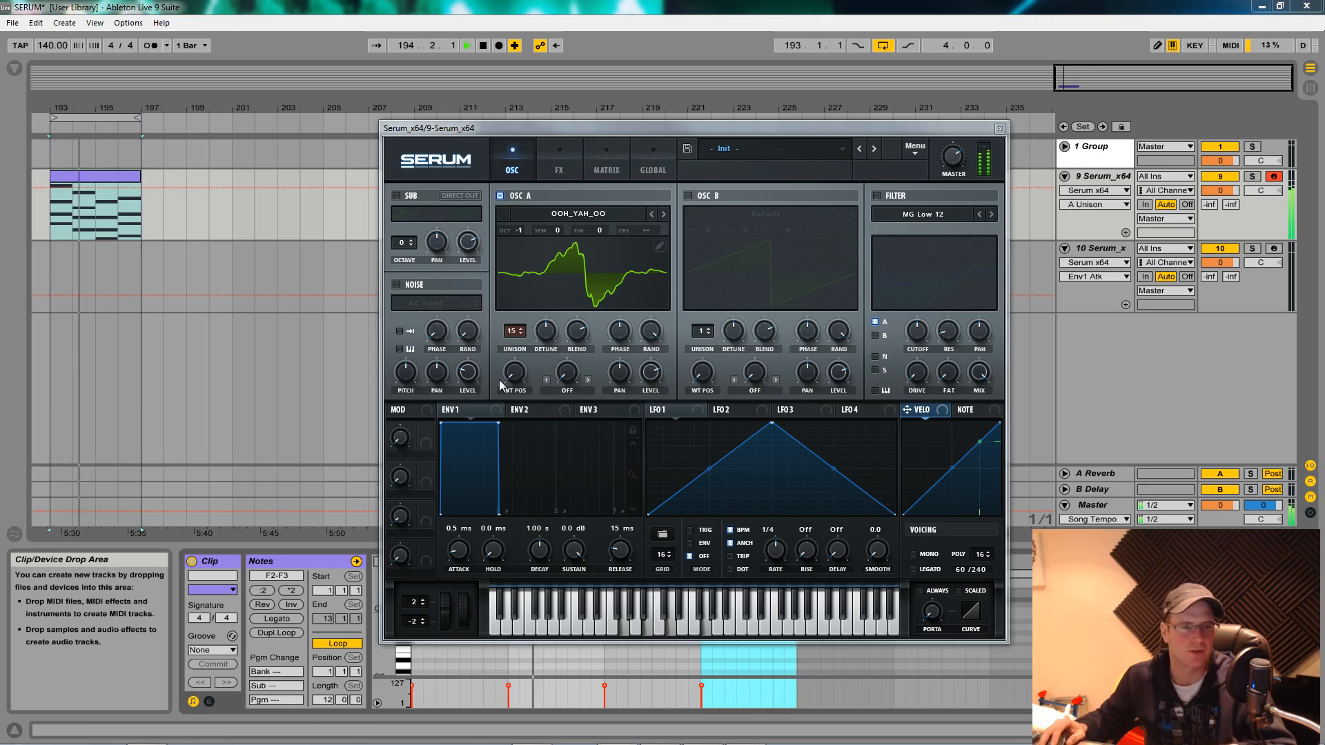
pyautogui.press('space')
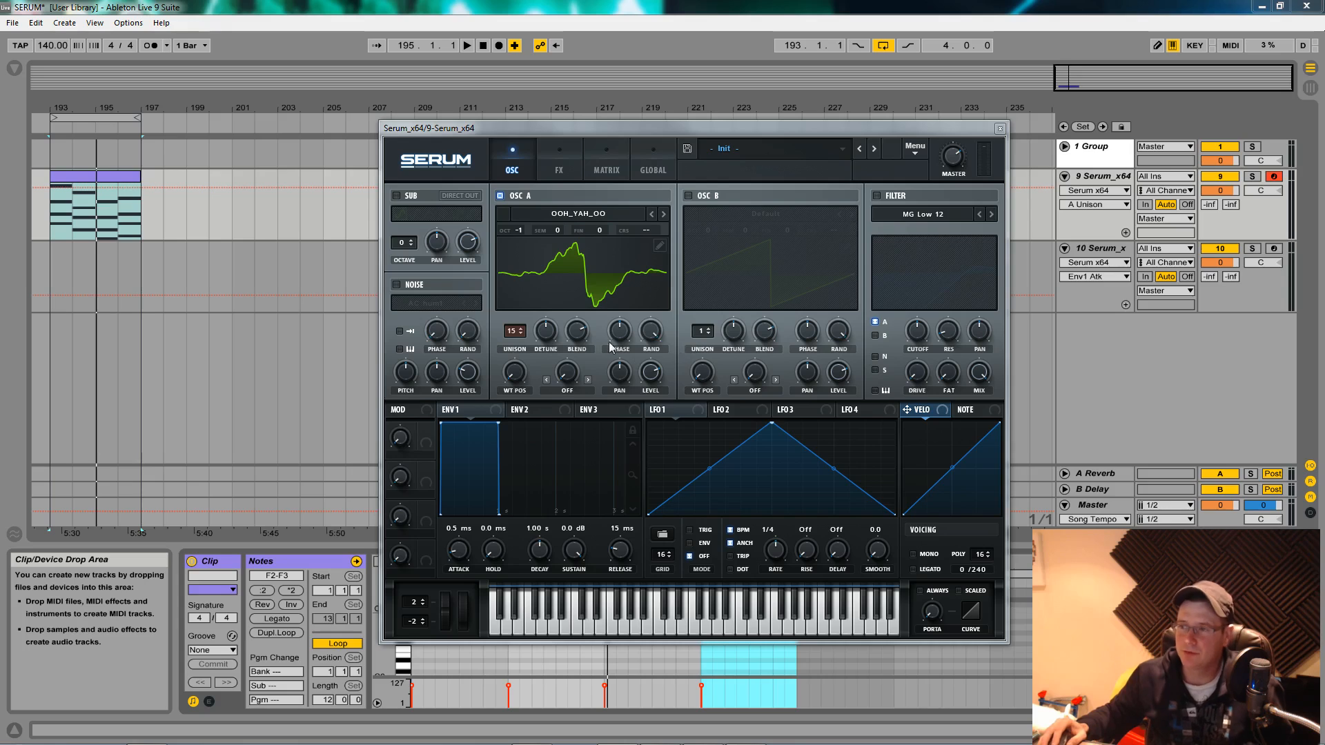
# Adjust oscillator A's wavetable position slightly while the chord loop plays
pyautogui.click(507, 373)
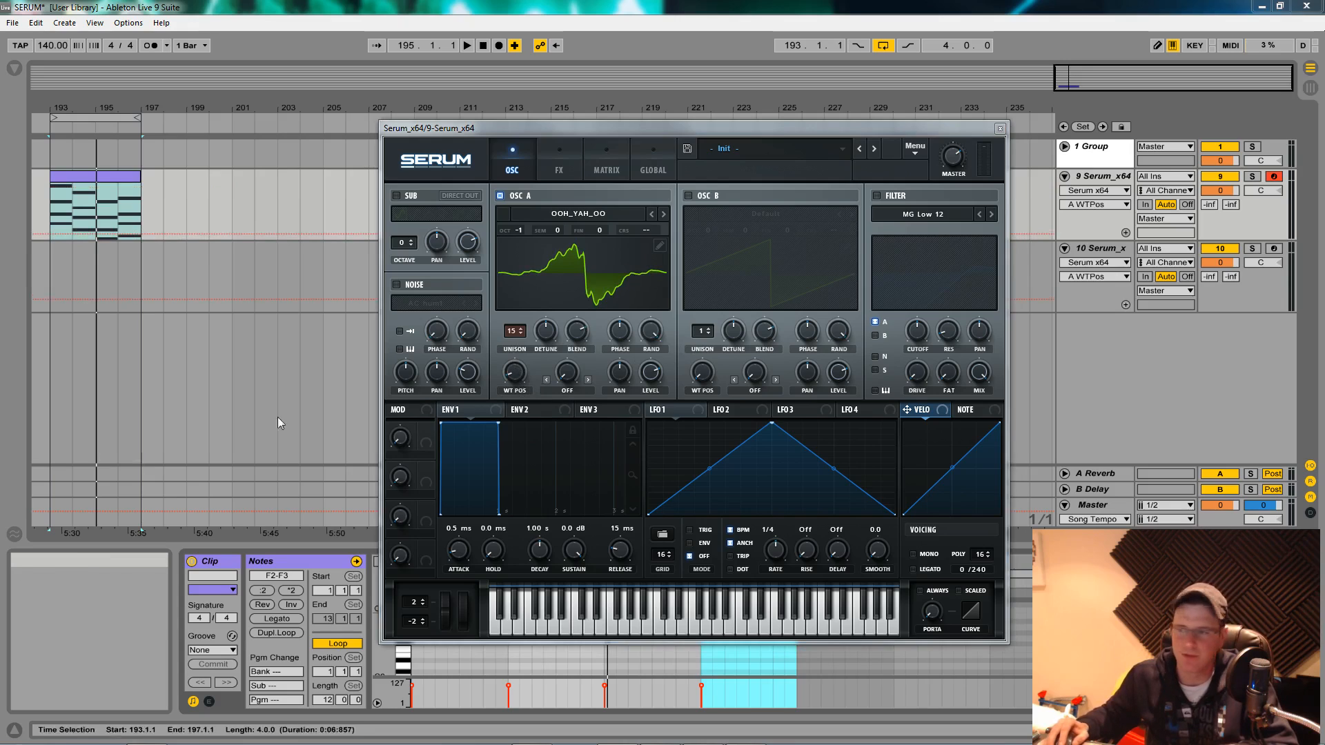
pyautogui.press('space')
pyautogui.moveTo(512, 374); pyautogui.dragTo(503, 342)
pyautogui.press('space')
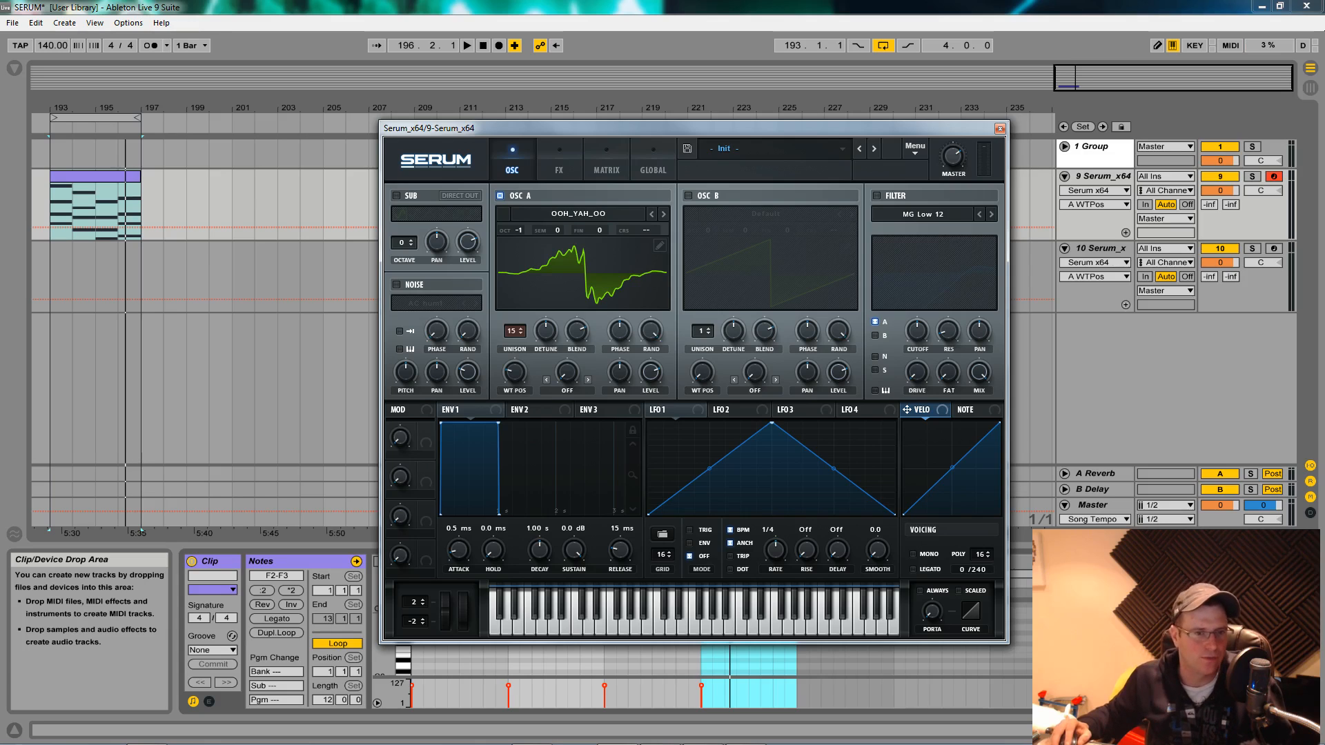
# Set oscillator A's warp mode to Asym +/-, fine-tune the warp amount and play the loop
pyautogui.click(565, 391)
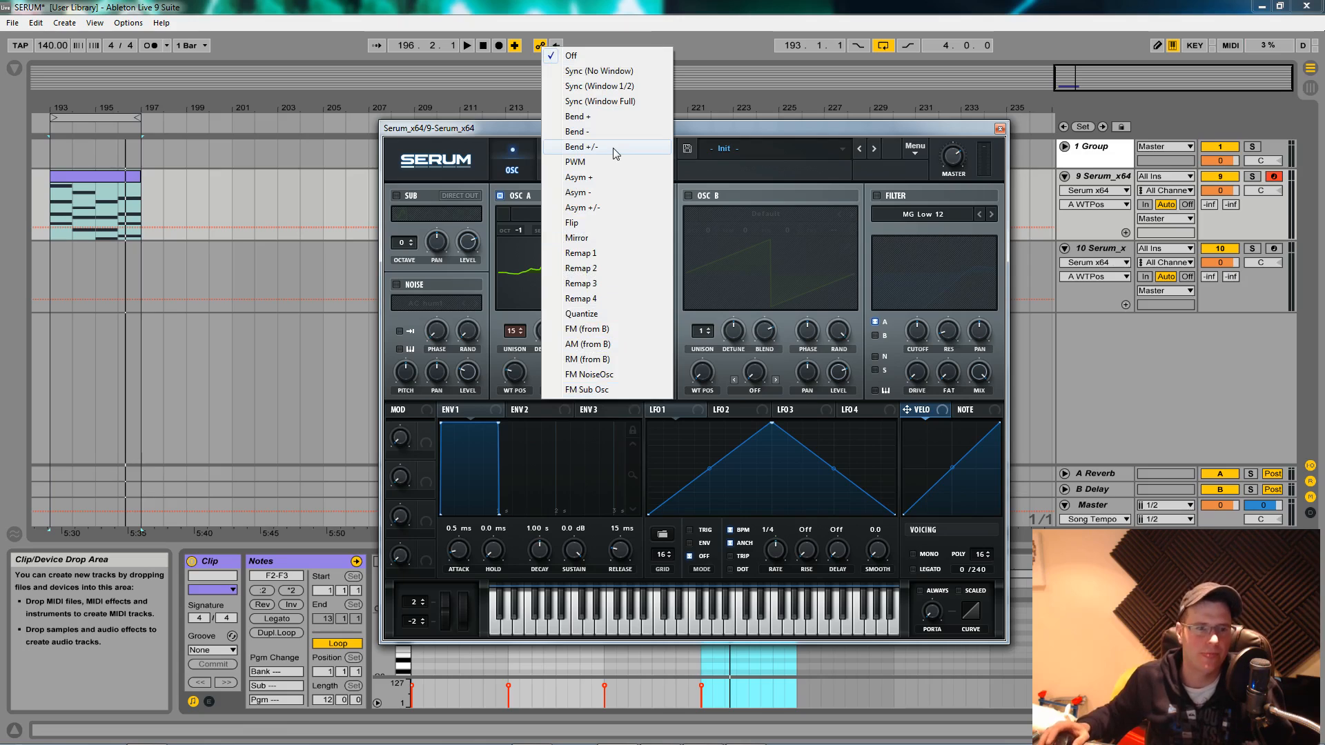
pyautogui.click(585, 207)
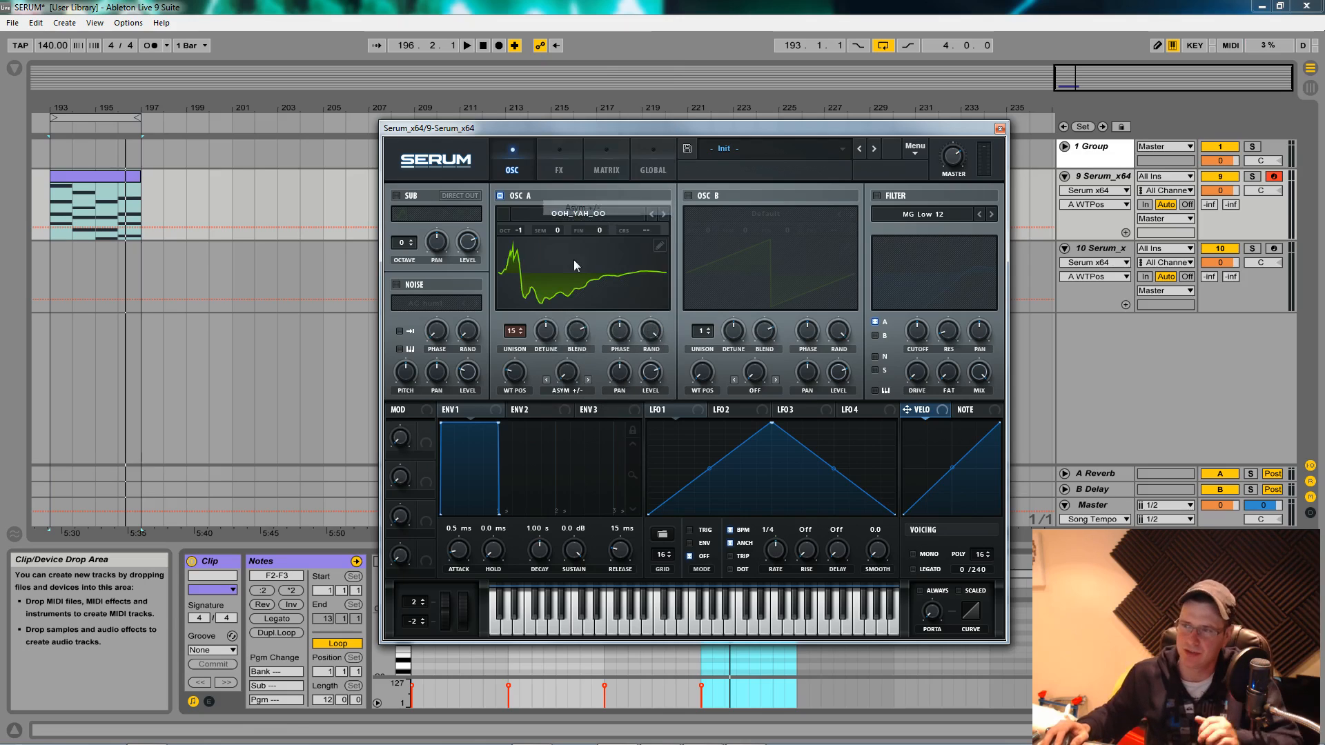
pyautogui.moveTo(566, 373)
pyautogui.mouseDown()
pyautogui.moveTo(559, 332)
pyautogui.moveTo(563, 374)
pyautogui.mouseUp()
pyautogui.moveTo(567, 382)
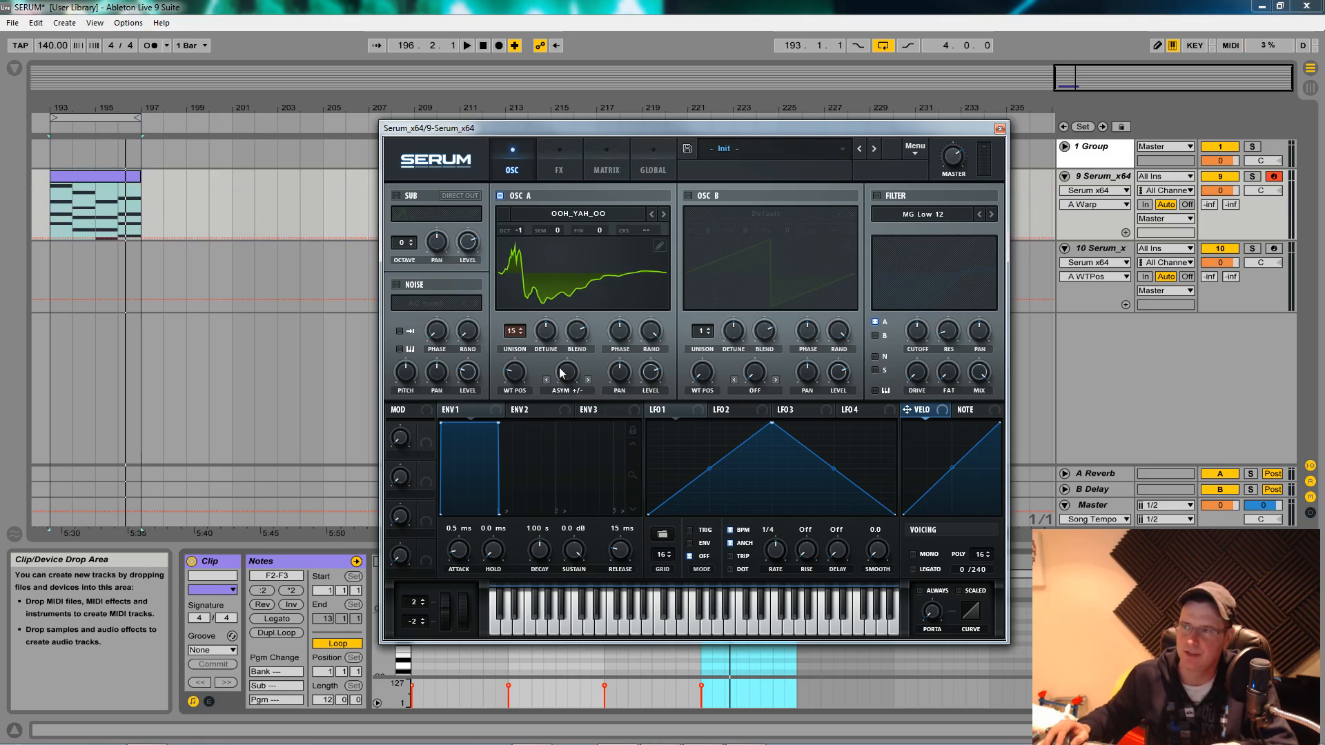
pyautogui.press('space')
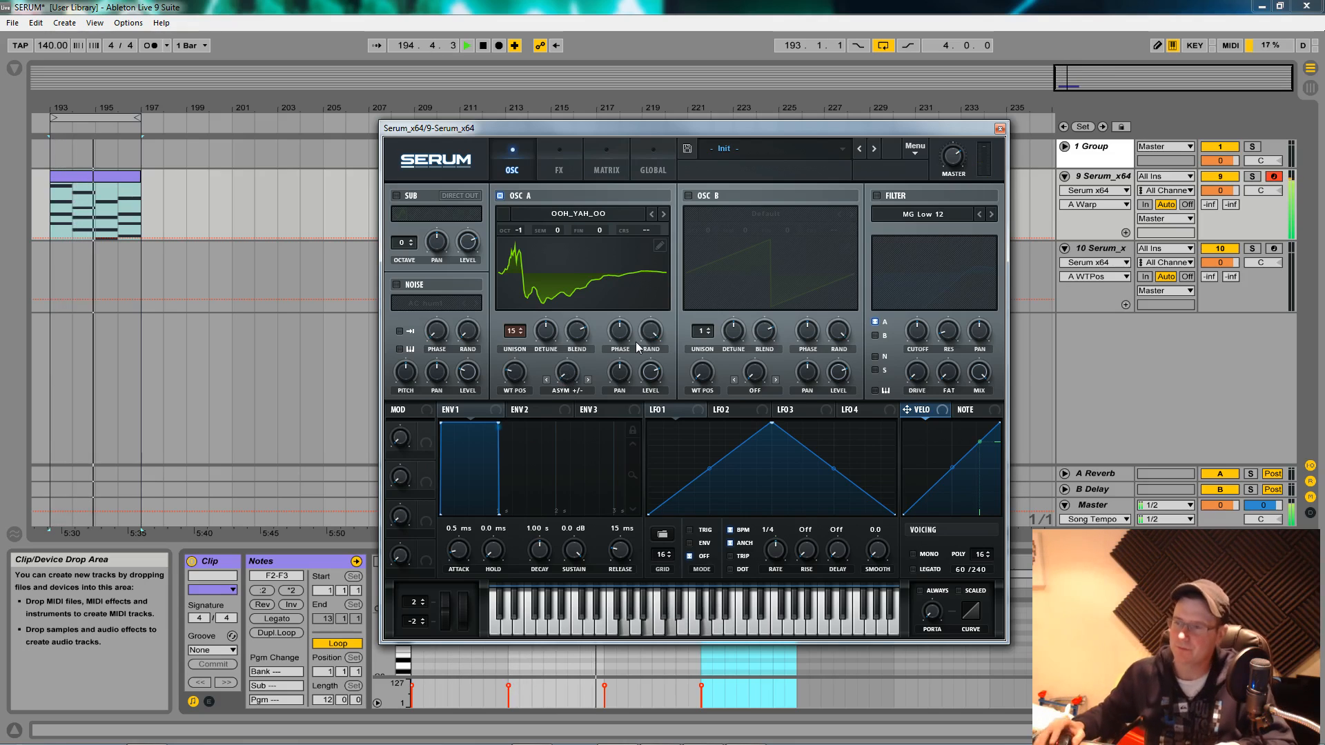
# Set envelope 1's attack to 232 ms and audition the softened note onset with the chord loop
pyautogui.press('space')
pyautogui.moveTo(458, 550); pyautogui.dragTo(461, 527)
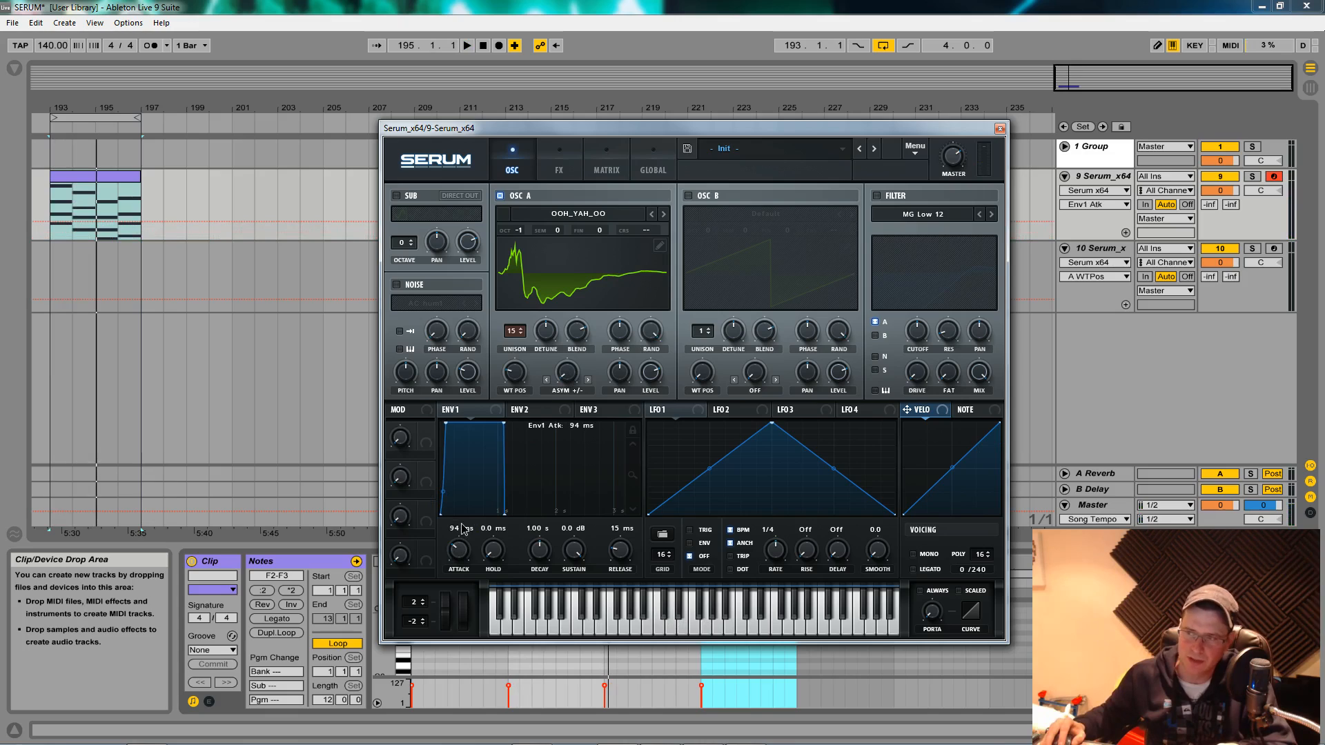
pyautogui.moveTo(457, 552)
pyautogui.mouseDown()
pyautogui.moveTo(457, 538)
pyautogui.moveTo(456, 566)
pyautogui.moveTo(456, 549)
pyautogui.mouseUp()
pyautogui.press('space')
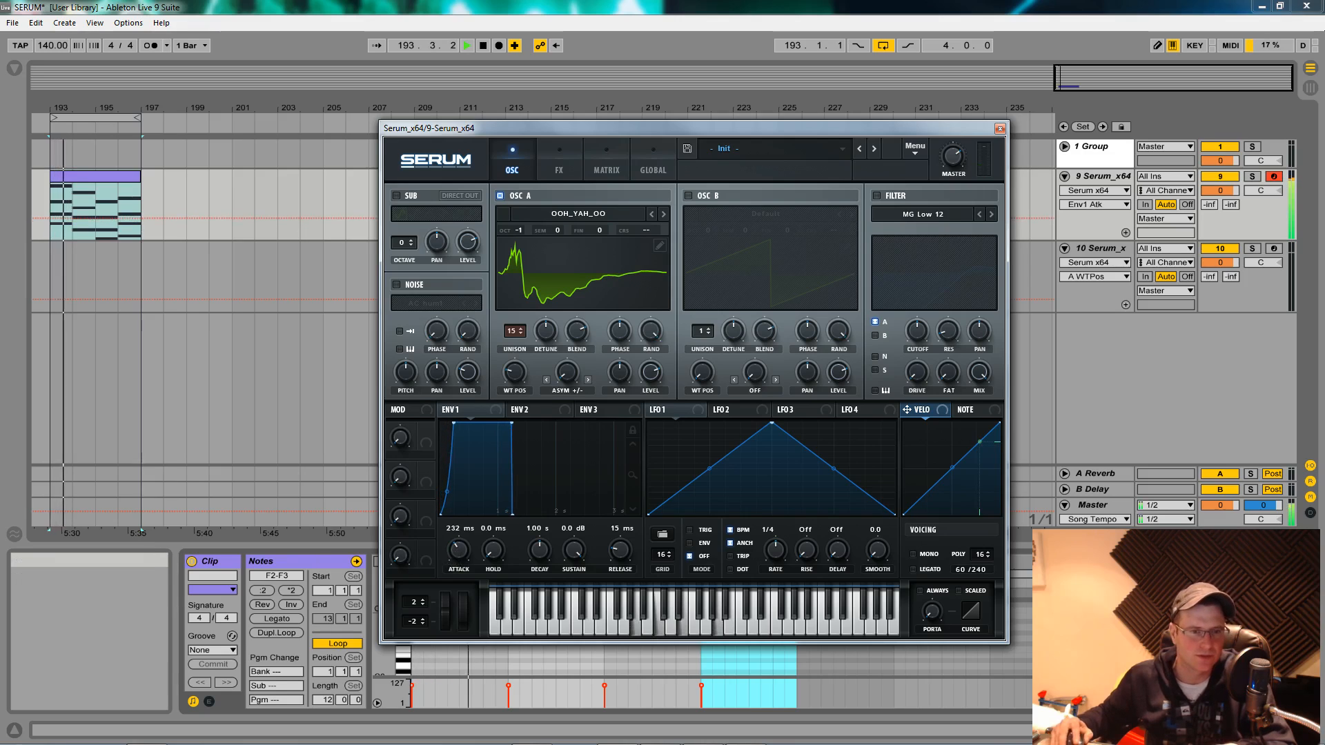
pyautogui.press('space')
pyautogui.press('space')
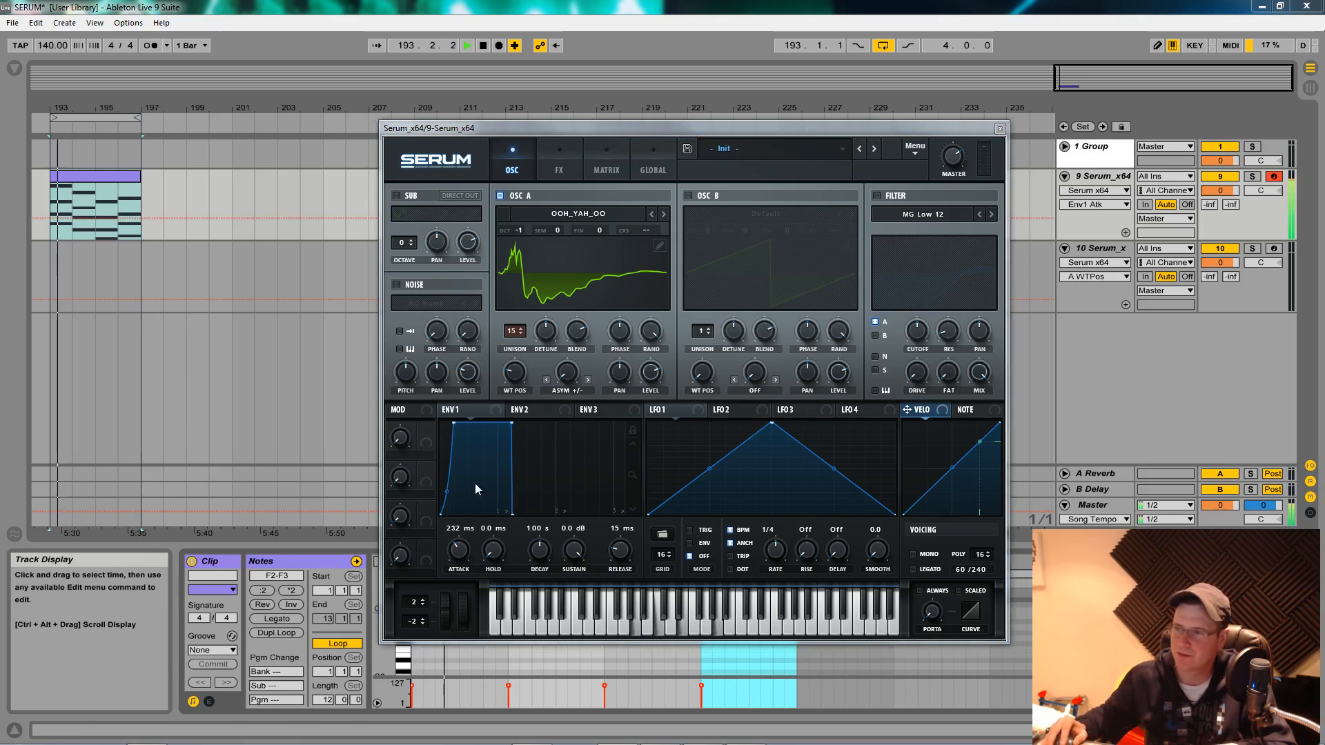
pyautogui.press('space')
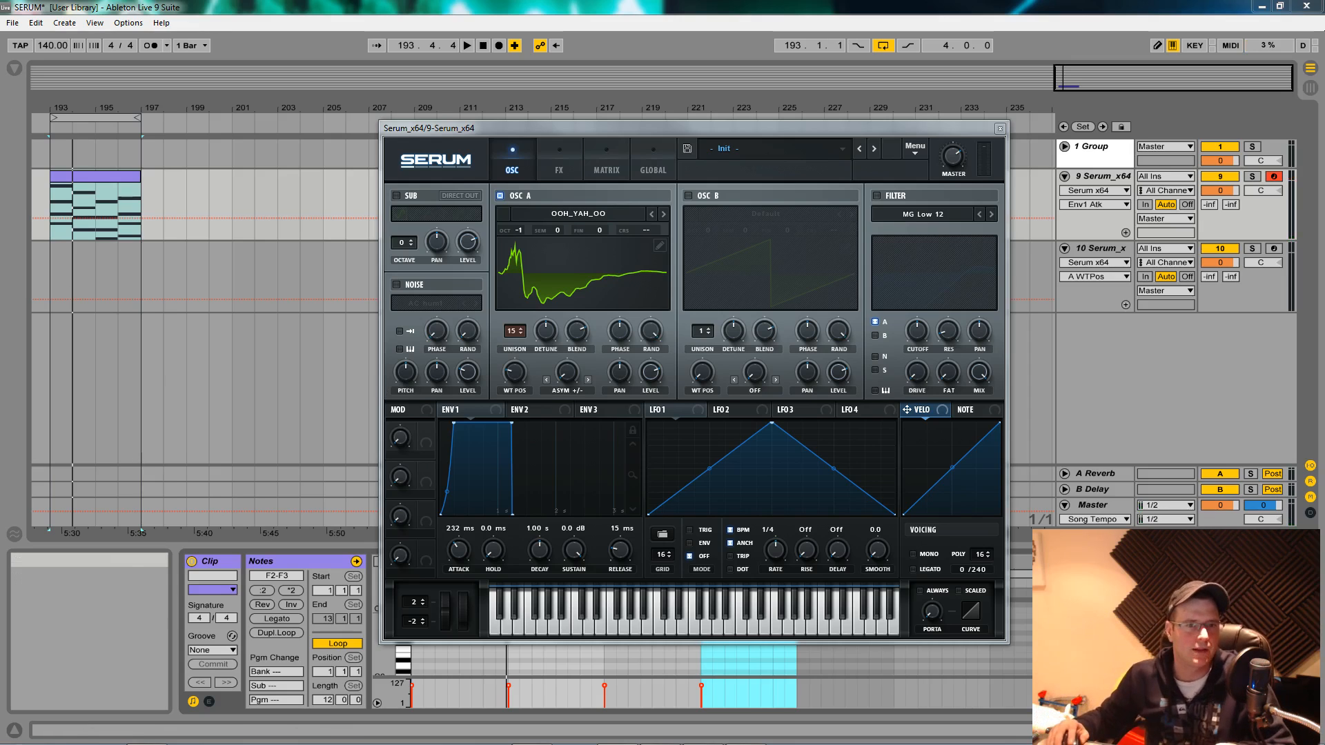
# Enable oscillator B and load the Debussy wavetable from the Digital category
pyautogui.click(688, 198)
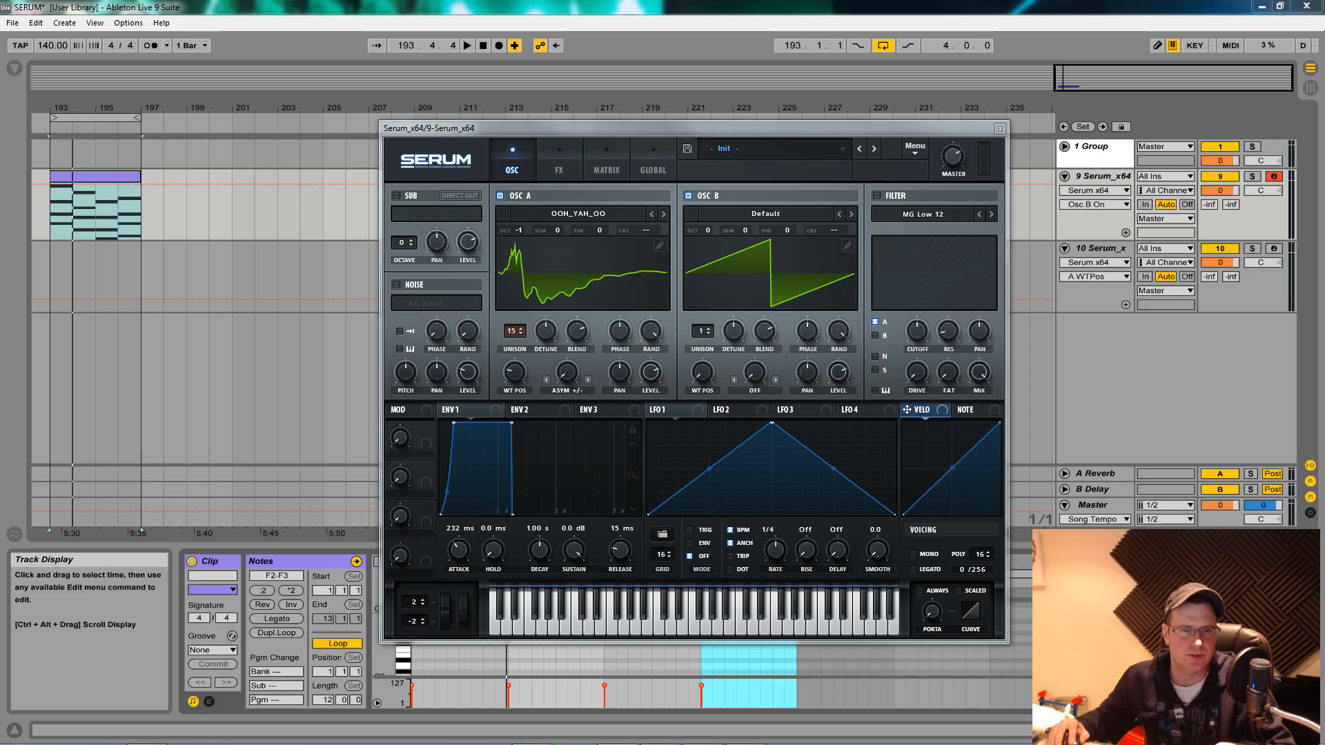
pyautogui.click(777, 220)
pyautogui.moveTo(759, 247)
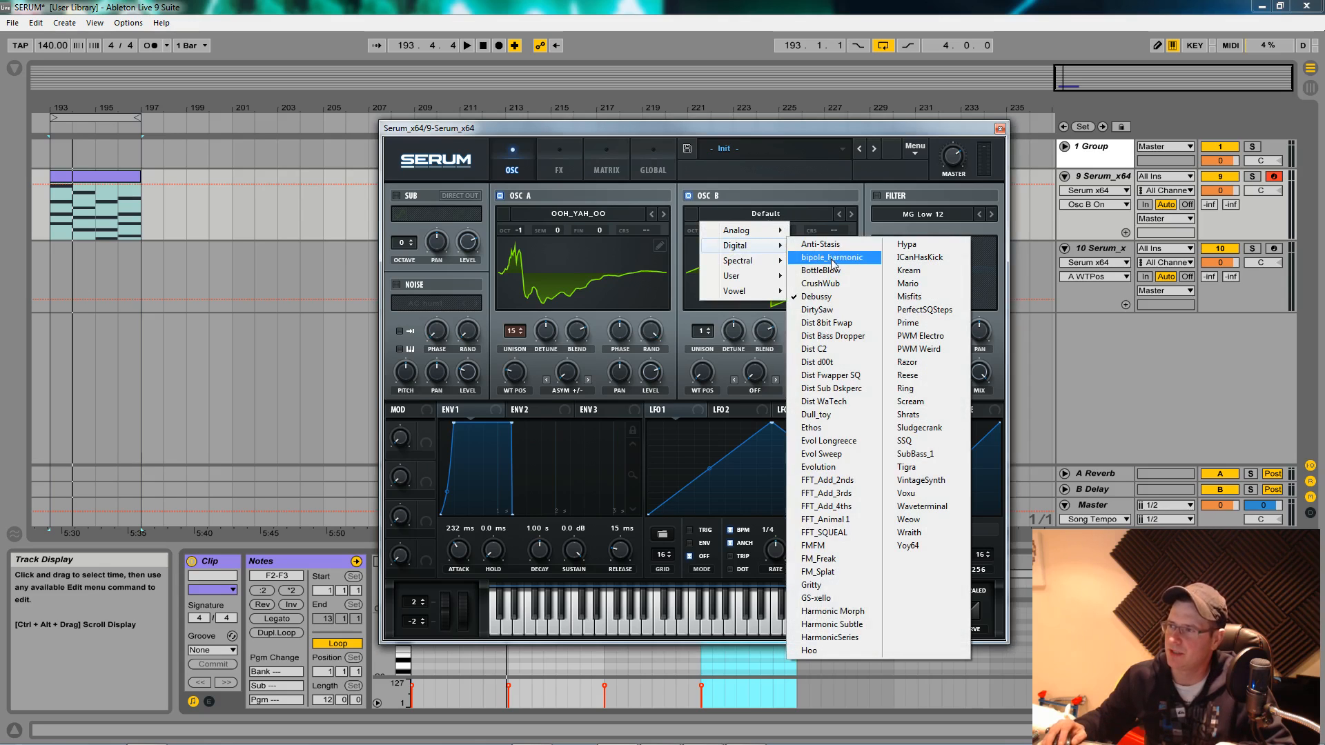
pyautogui.click(819, 298)
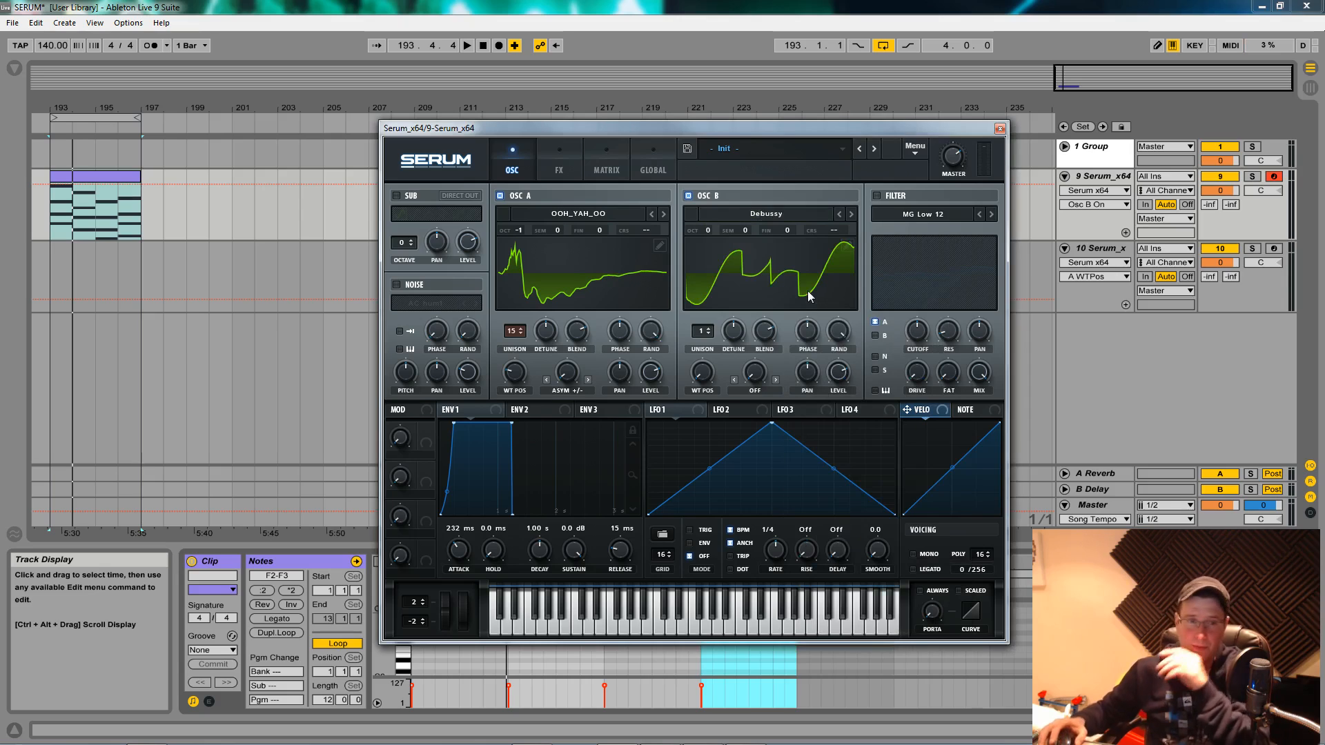
# Show oscillator B's wavetable in 3D and set it to 10 unison voices at octave -1
pyautogui.moveTo(697, 338); pyautogui.dragTo(705, 321)
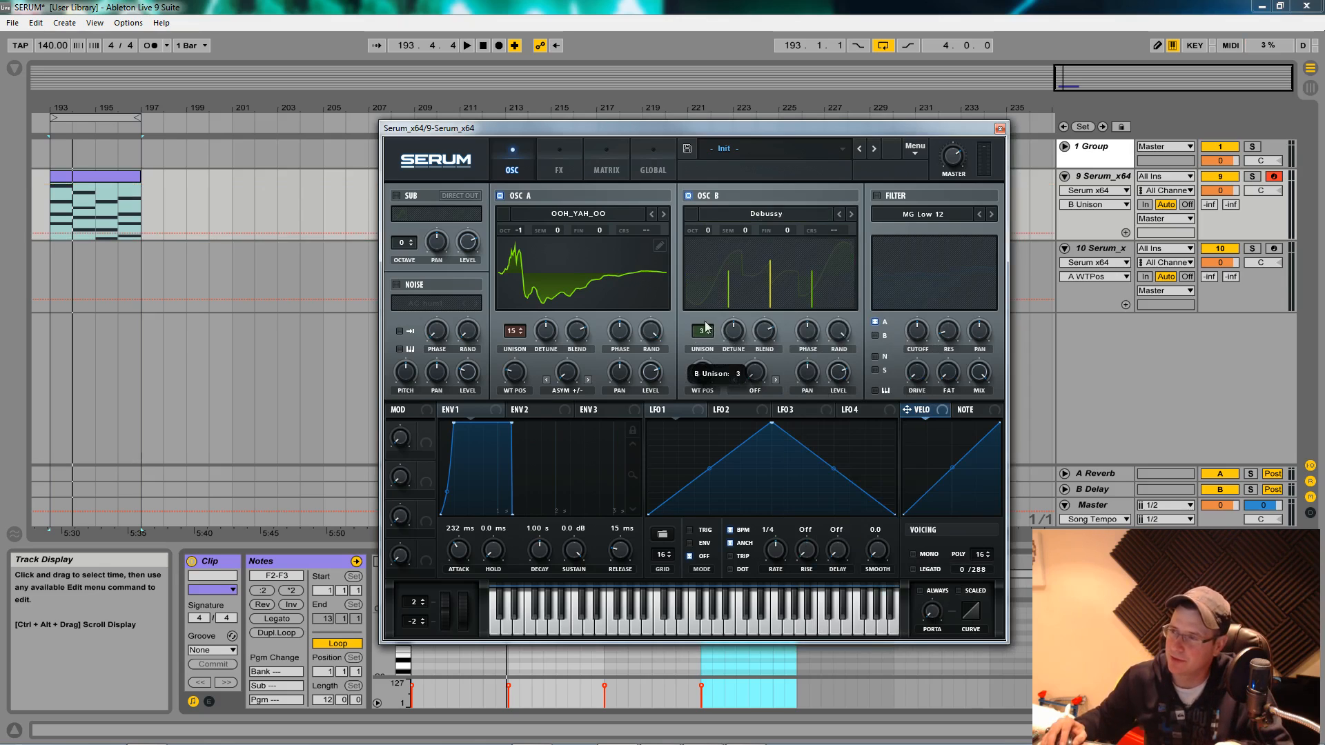
pyautogui.click(756, 304)
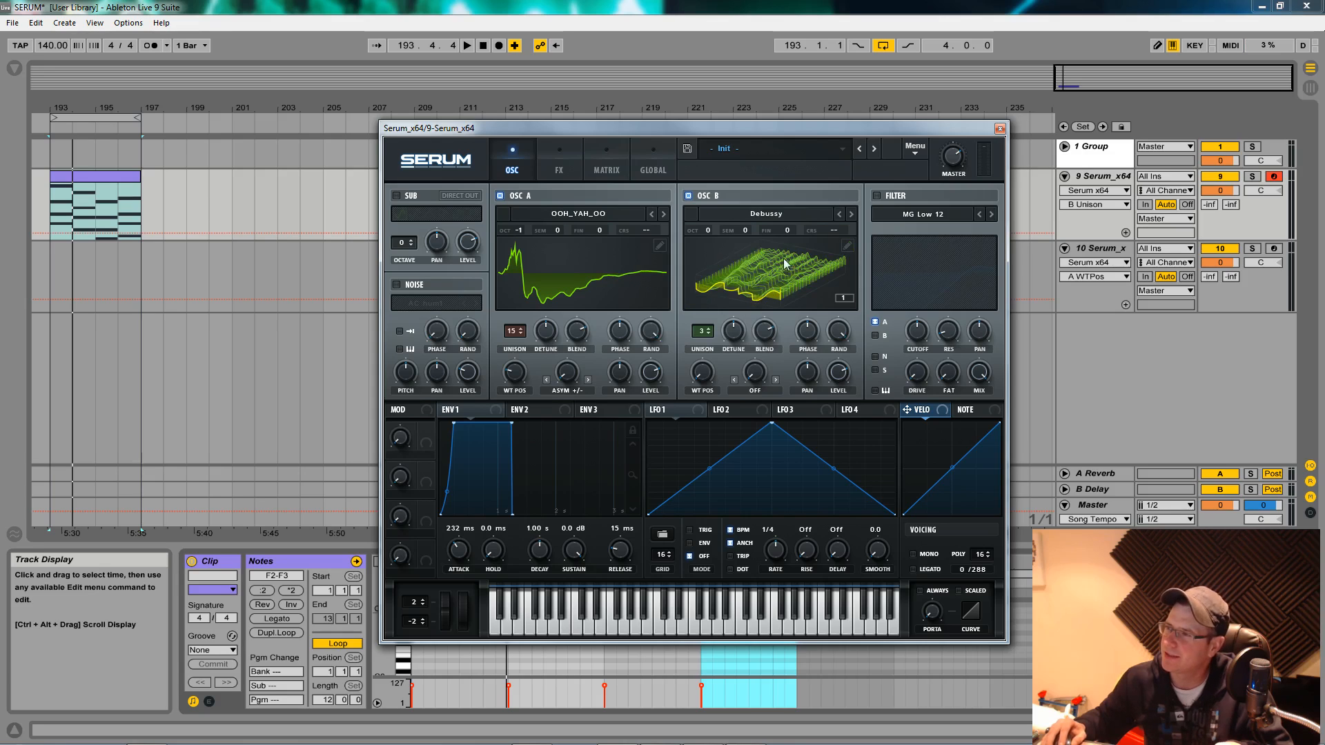
pyautogui.moveTo(702, 333)
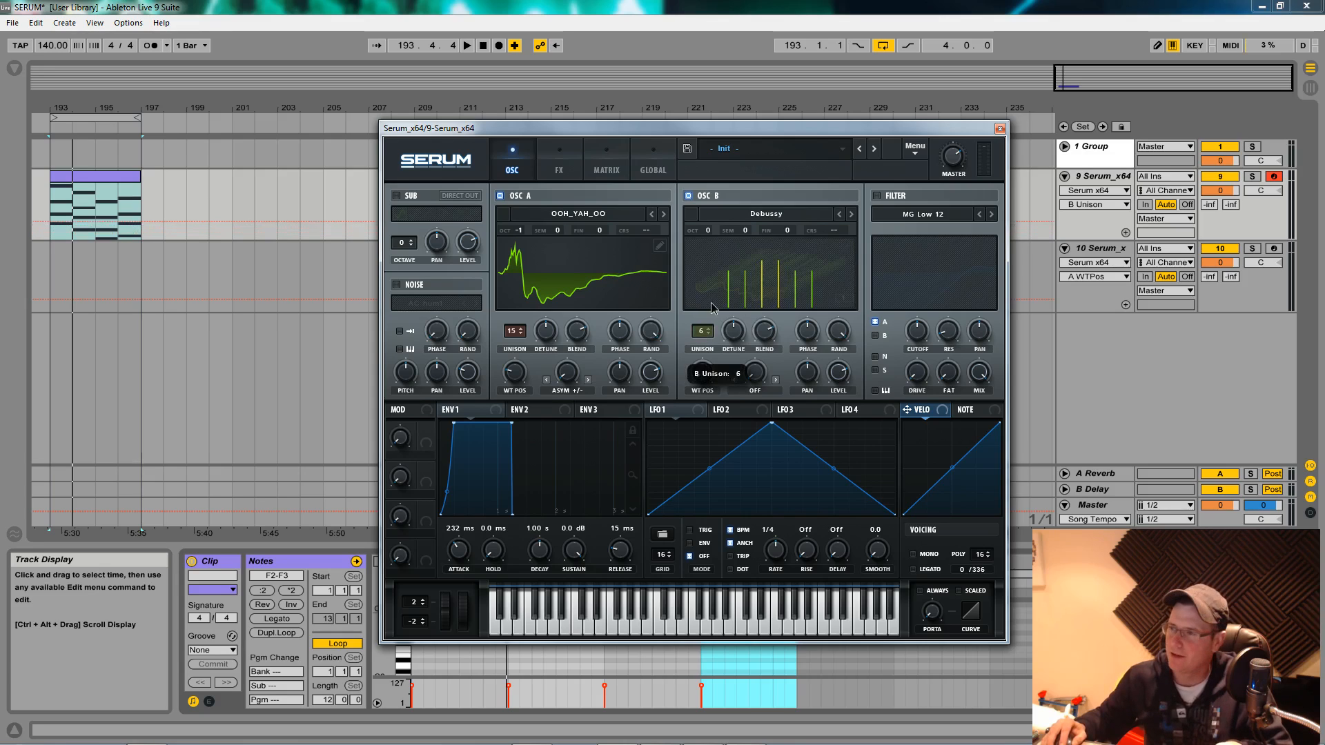
pyautogui.moveTo(702, 334); pyautogui.dragTo(711, 240)
# Play the layered oscillators and lower the Serum track's volume to -8.2 dB
pyautogui.press('space')
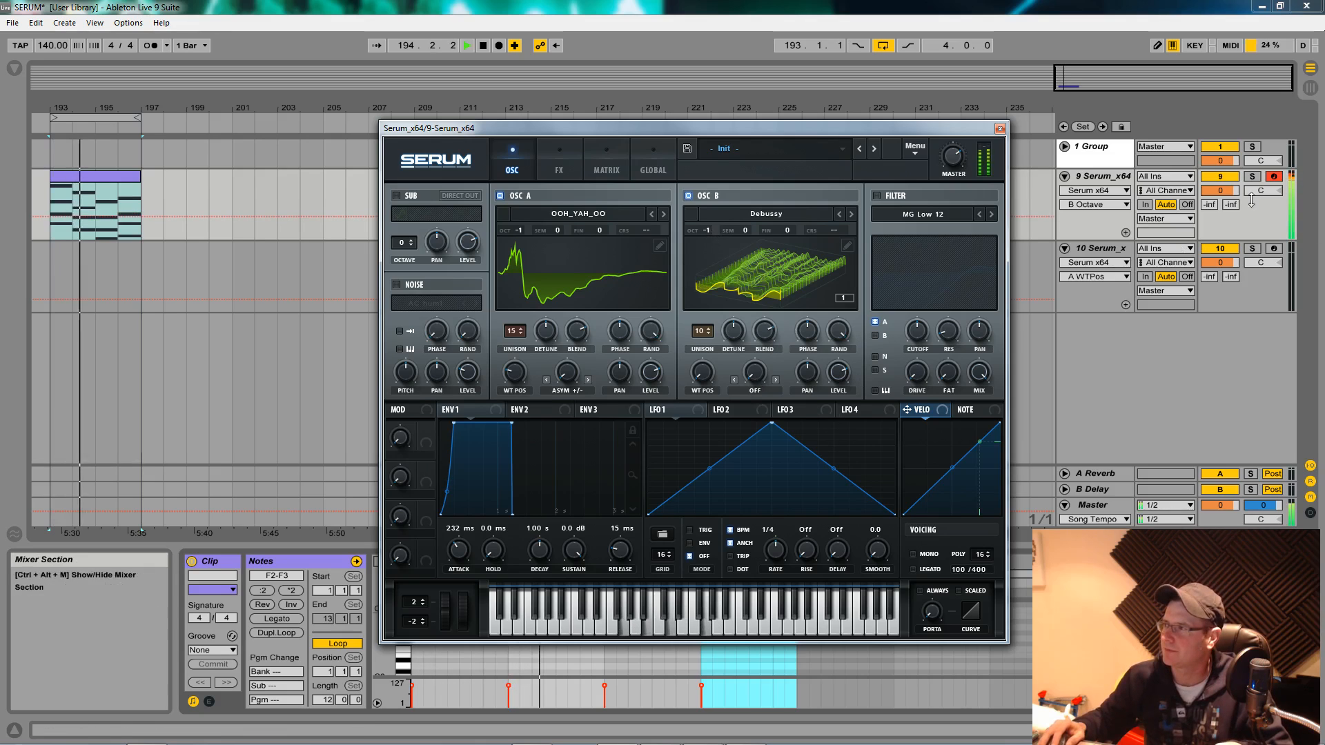
pyautogui.moveTo(1220, 190); pyautogui.dragTo(1220, 207)
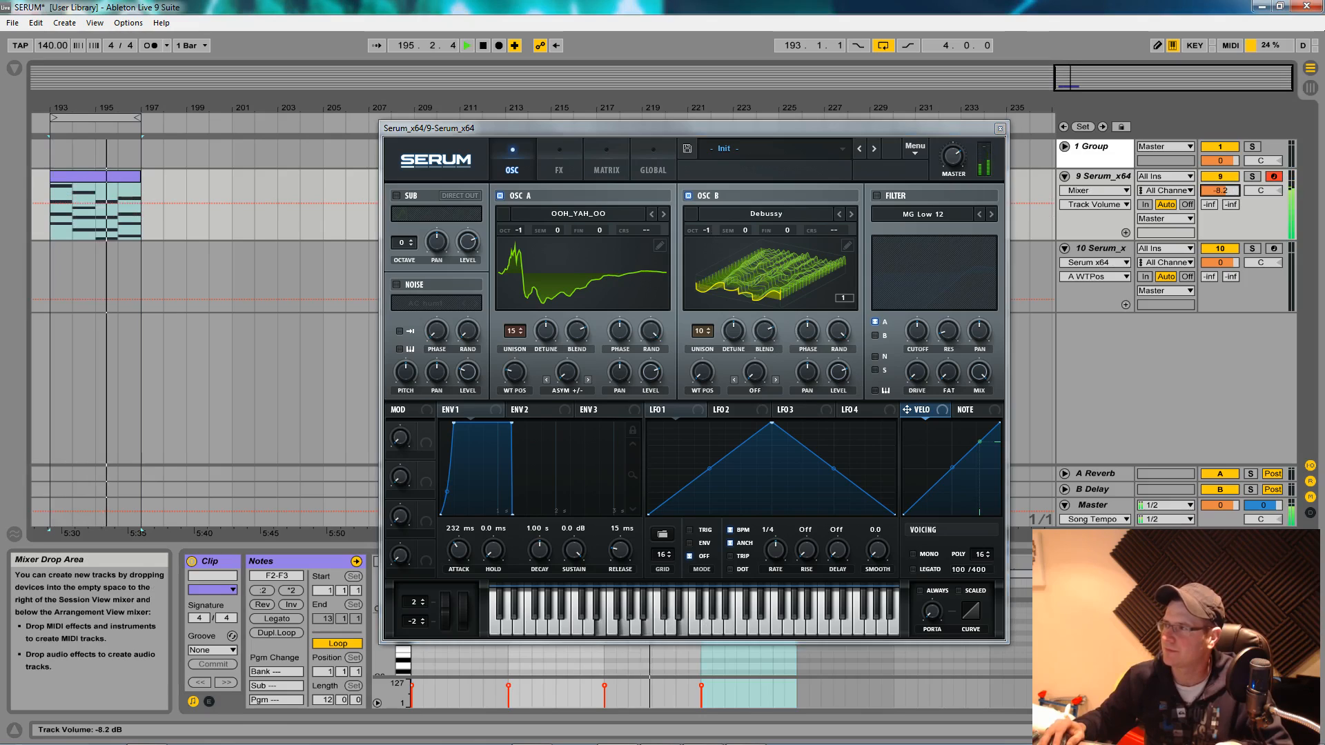
pyautogui.press('space')
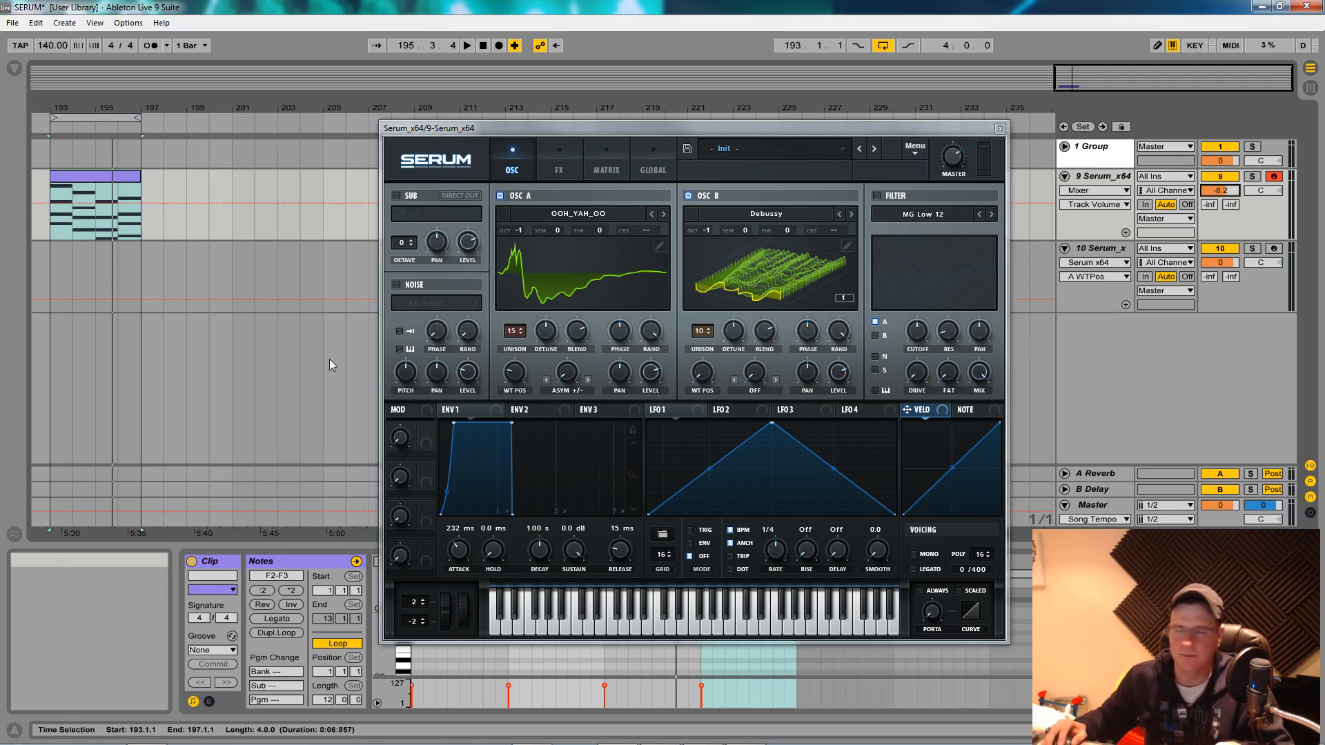
# Adjust oscillator B's unison detune, phase and level, checking the blend with the chord loop
pyautogui.moveTo(726, 340); pyautogui.dragTo(732, 378)
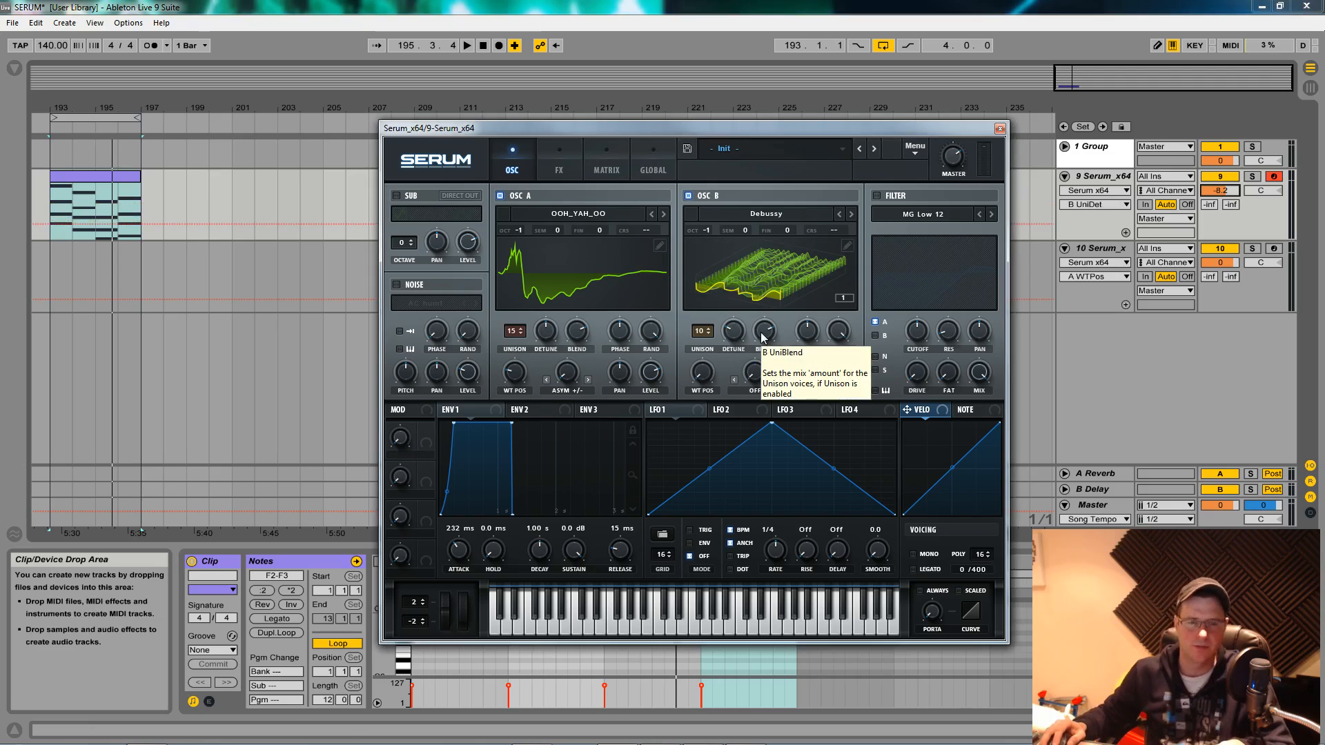
pyautogui.moveTo(807, 332); pyautogui.dragTo(793, 342)
pyautogui.press('space')
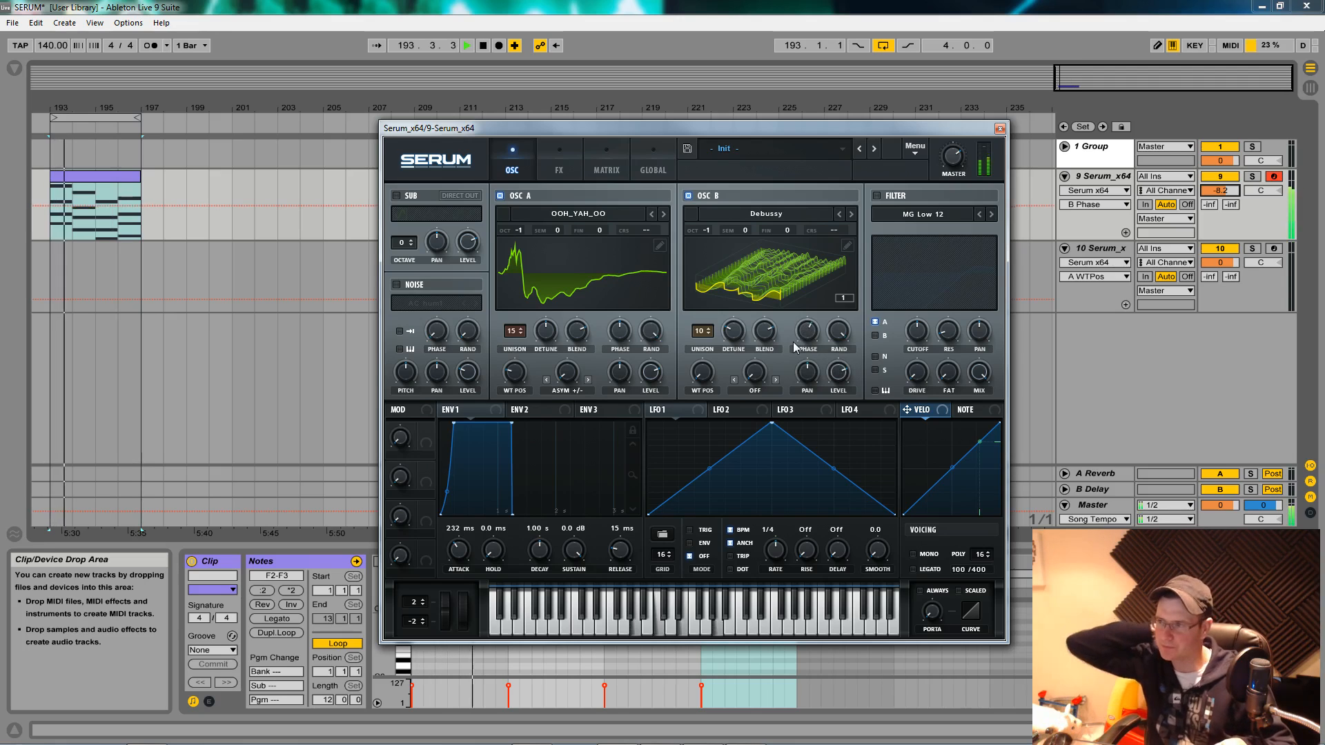
pyautogui.moveTo(851, 383); pyautogui.dragTo(850, 383)
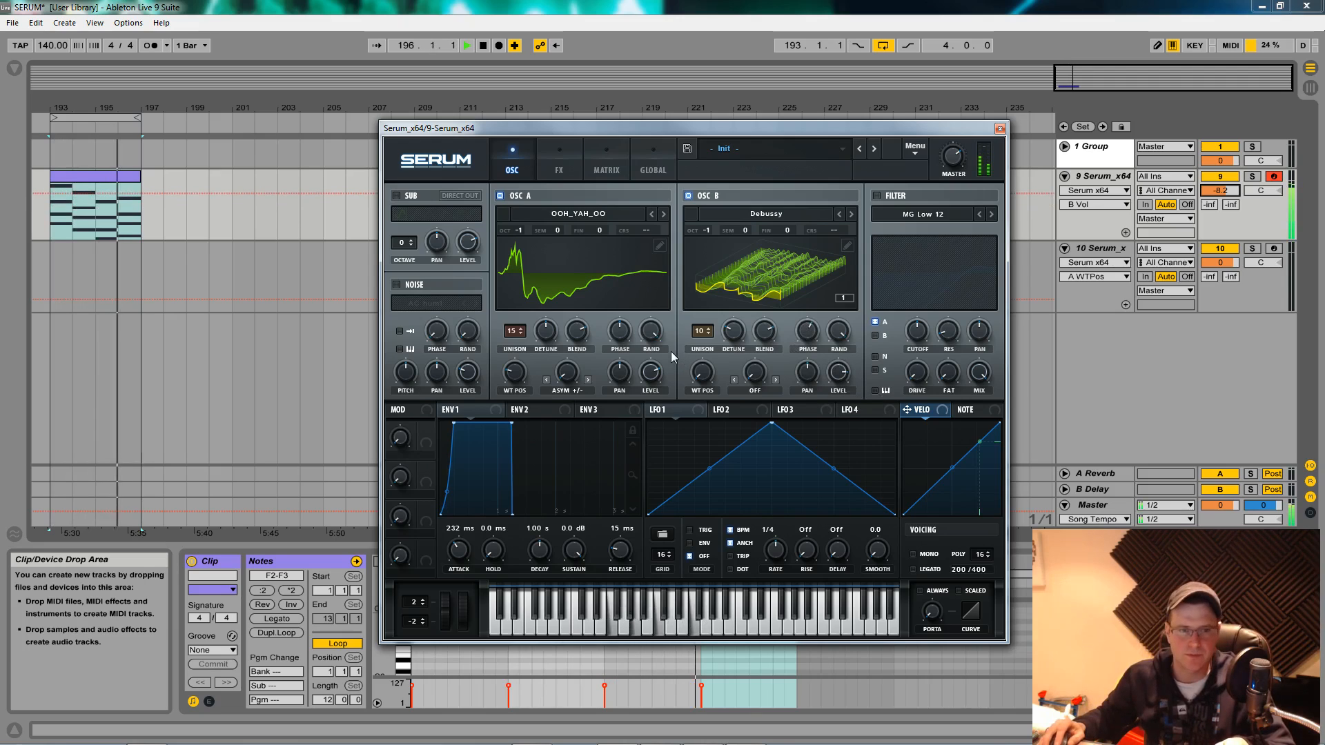
# Set oscillator B's wavetable position to 17 and audition the change
pyautogui.press('space')
pyautogui.moveTo(711, 374); pyautogui.dragTo(714, 373)
pyautogui.press('space')
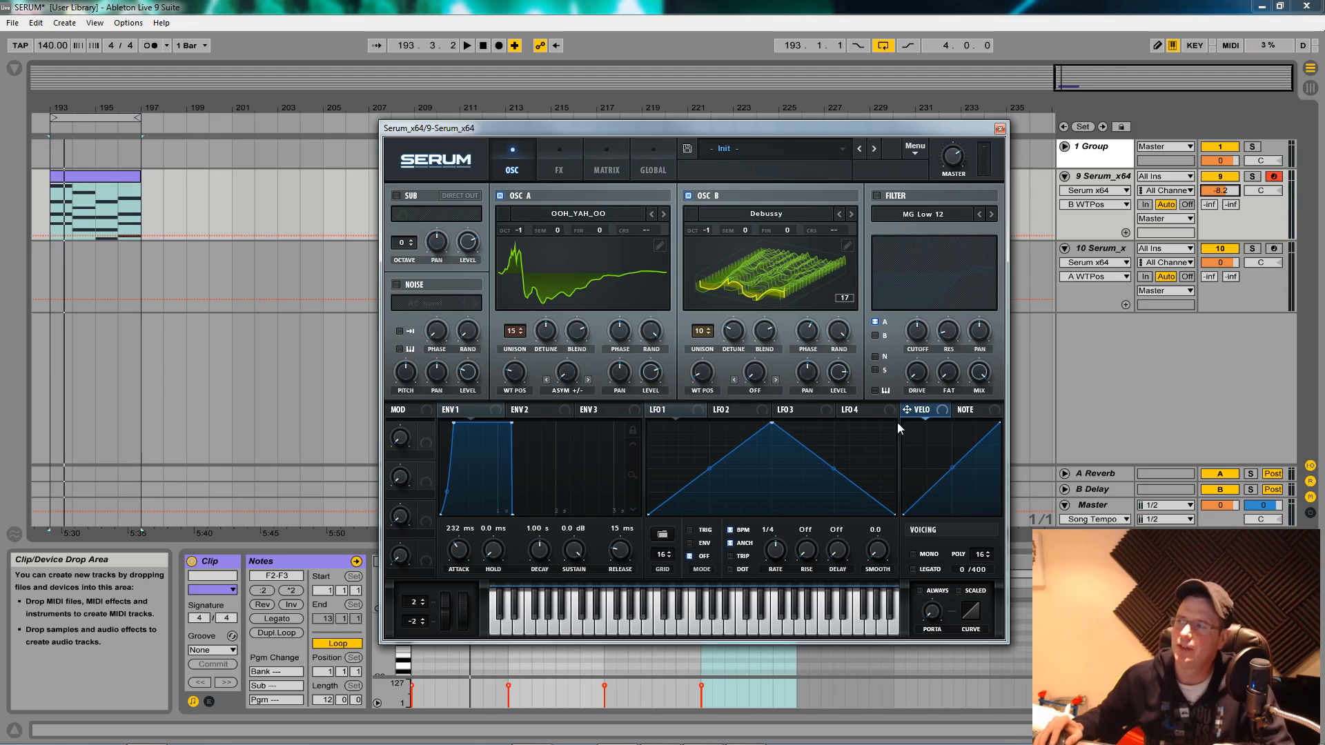
# Route oscillator B and the sub into the filter, and enable the sub oscillator with its last waveform, the pulse shape
pyautogui.click(876, 336)
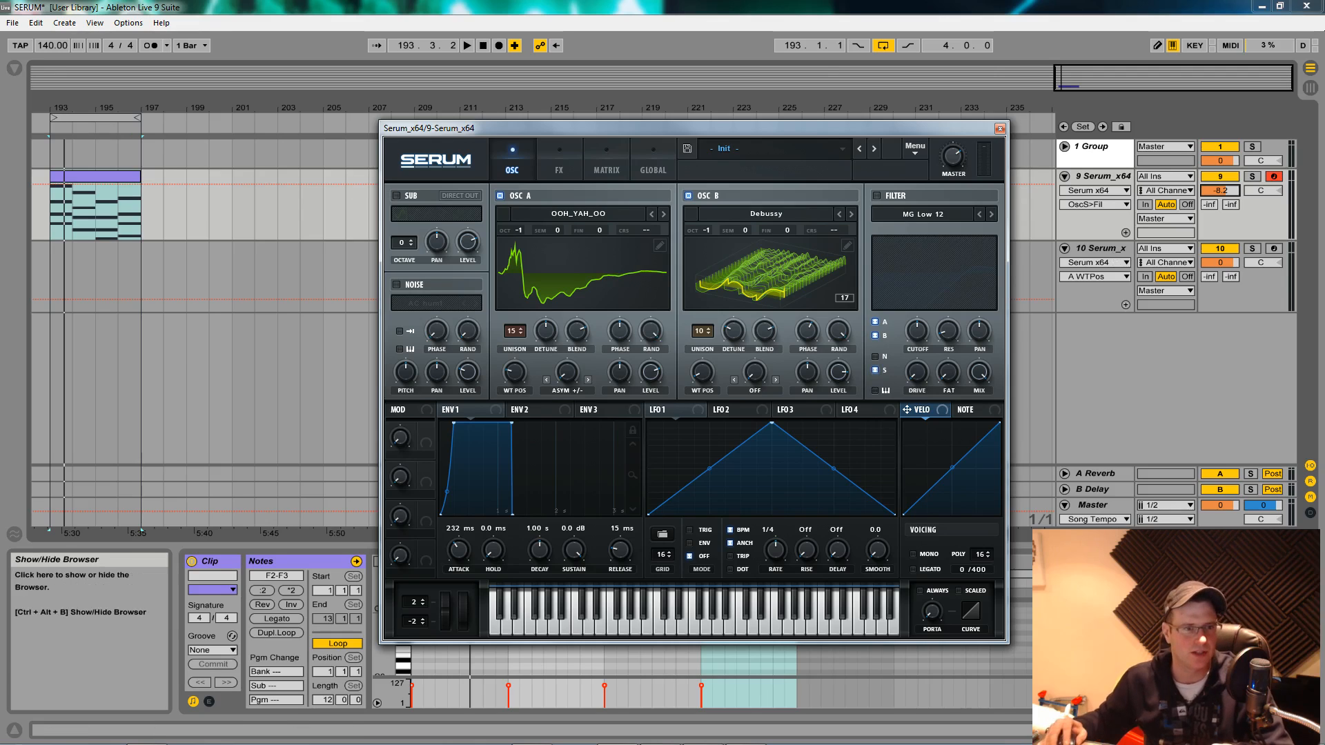
pyautogui.click(397, 196)
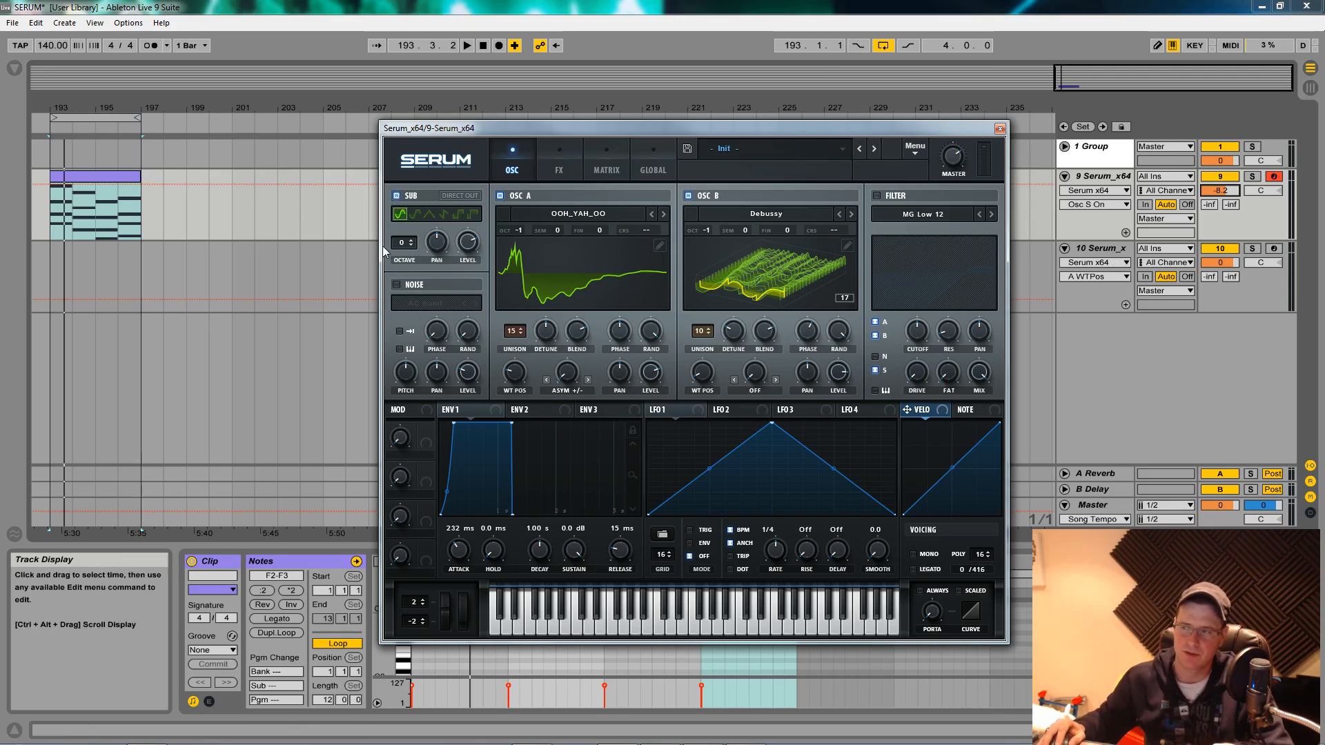
pyautogui.click(468, 242)
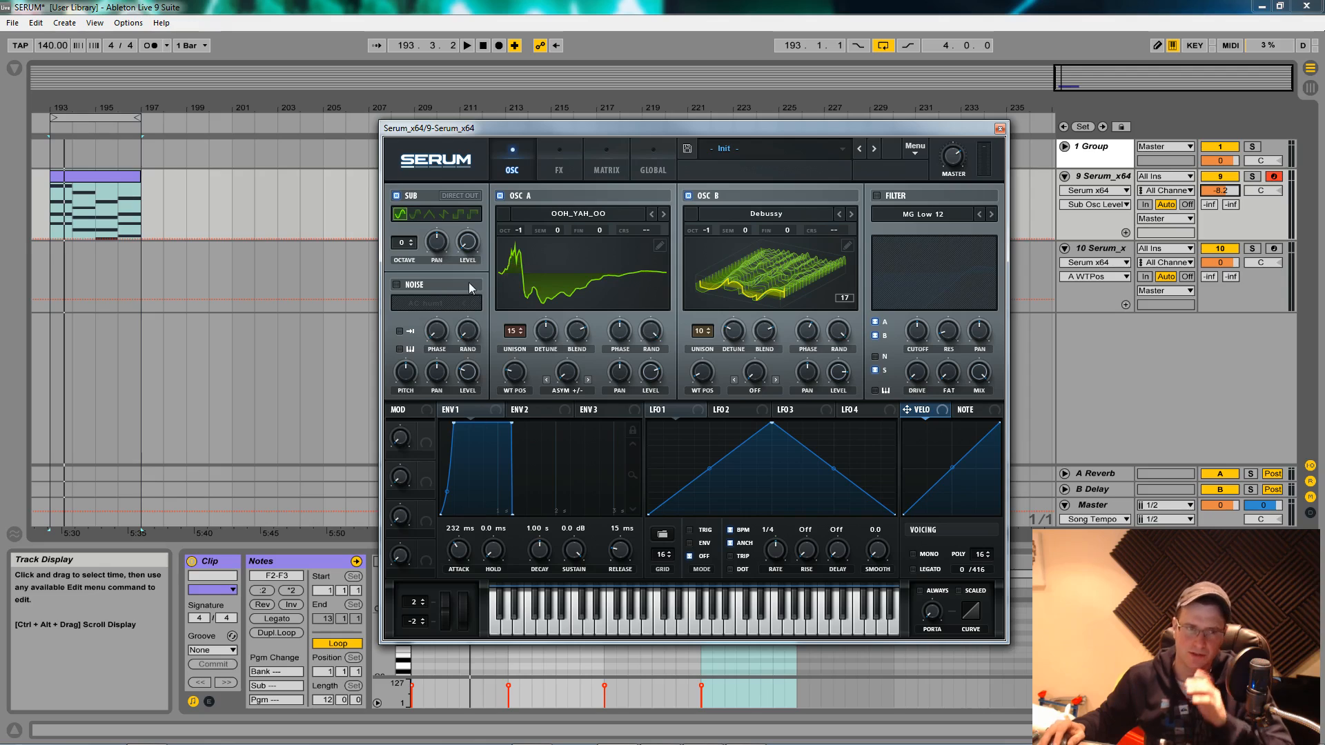
pyautogui.click(473, 215)
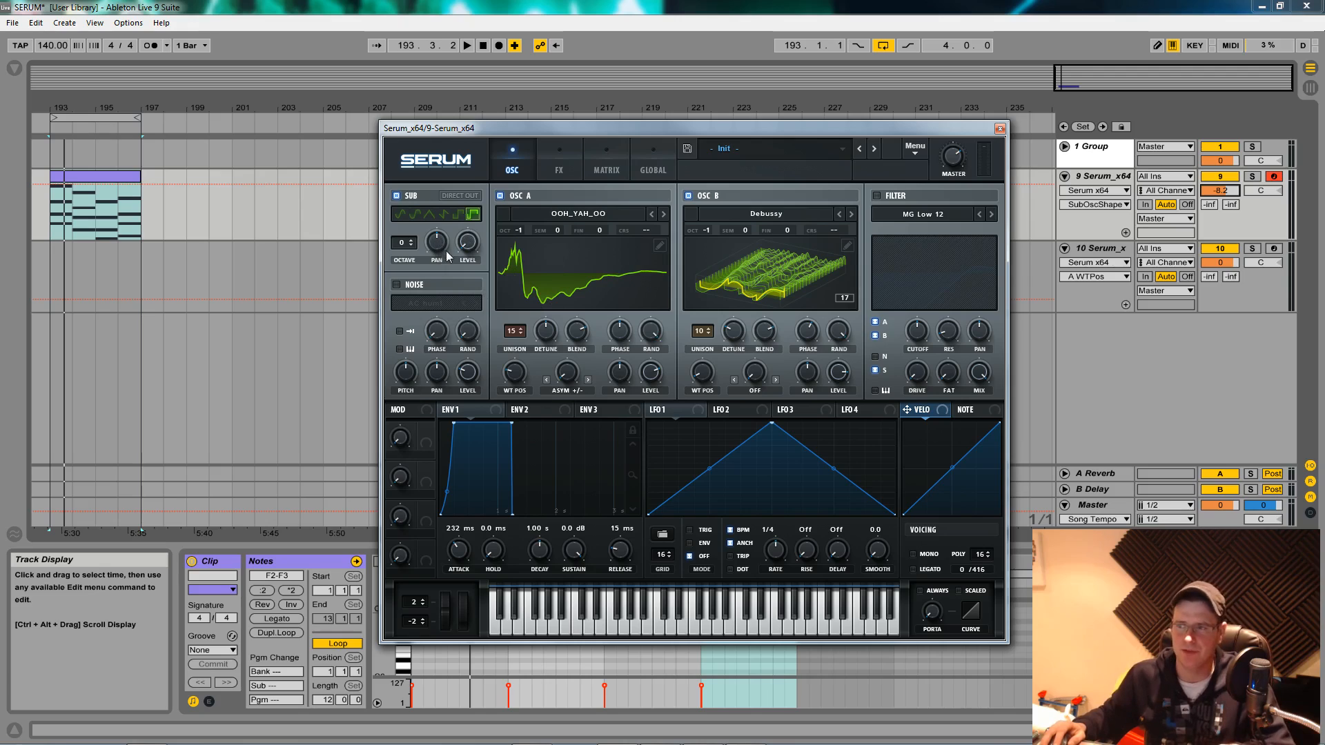
# Play the chord loop to hear the sub layered under both oscillators, with the MIDI clip selected
pyautogui.press('space')
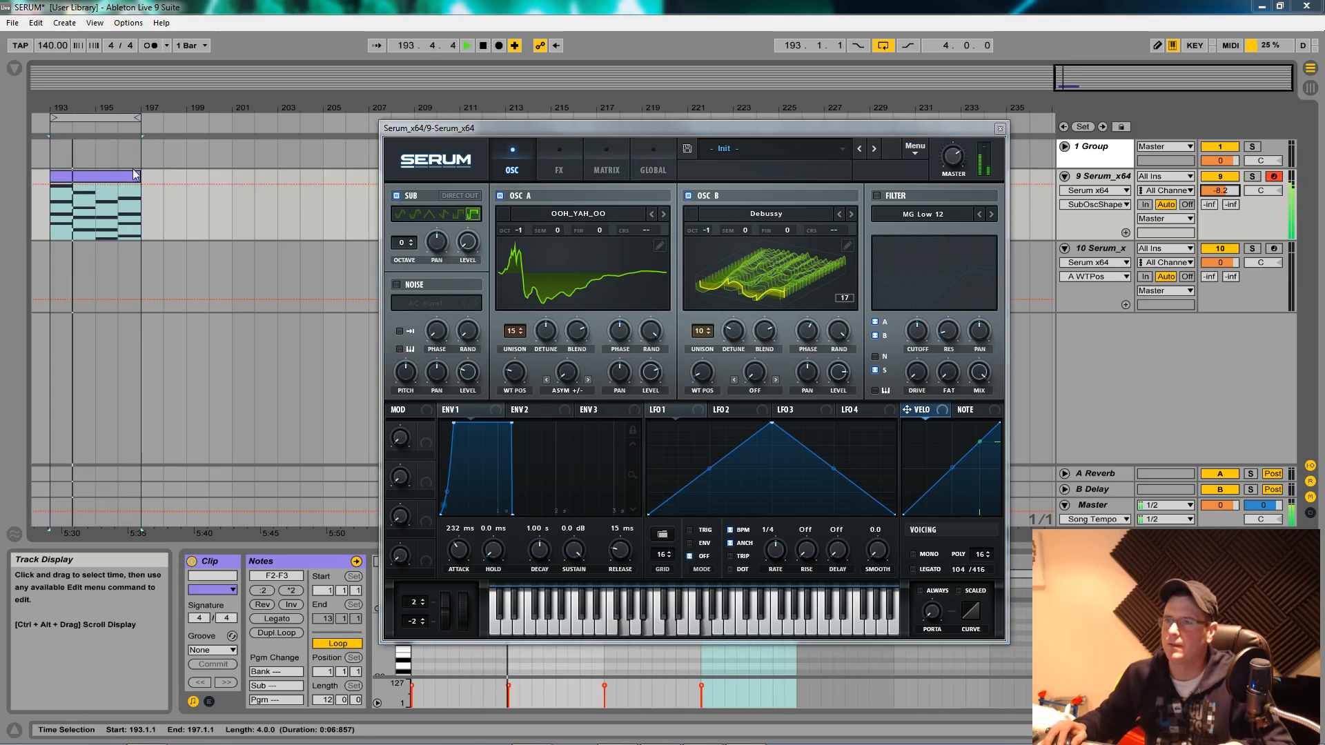
pyautogui.click(51, 237)
pyautogui.press('space')
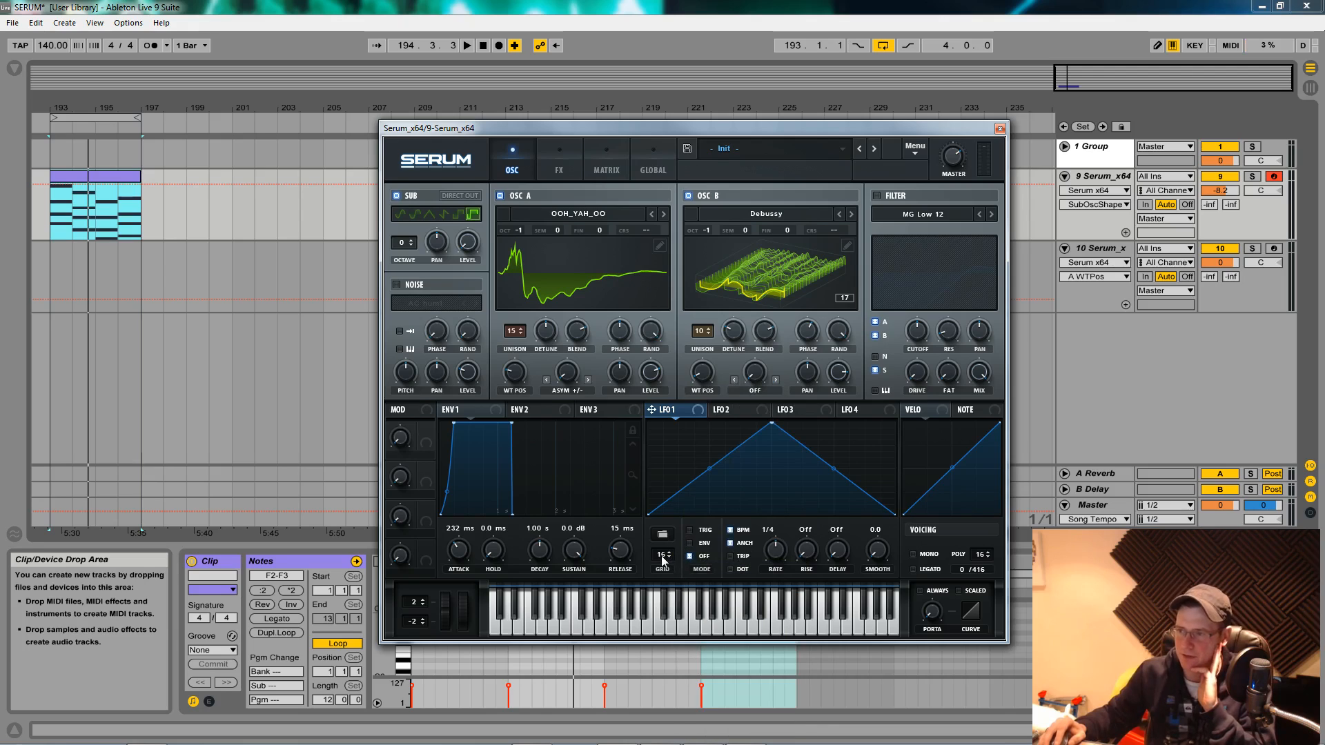
# Set LFO 1's grid to 8 and its rate to one bar
pyautogui.moveTo(663, 555); pyautogui.dragTo(661, 581)
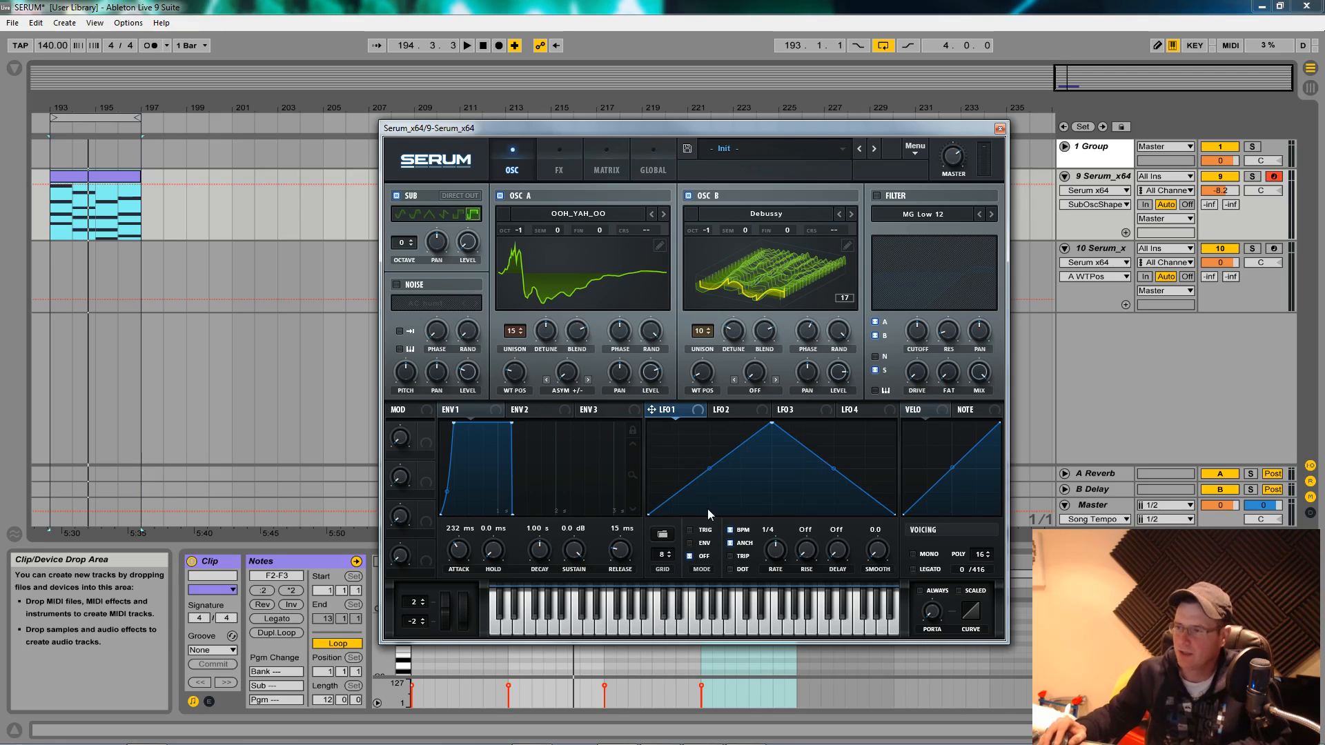
pyautogui.moveTo(688, 567)
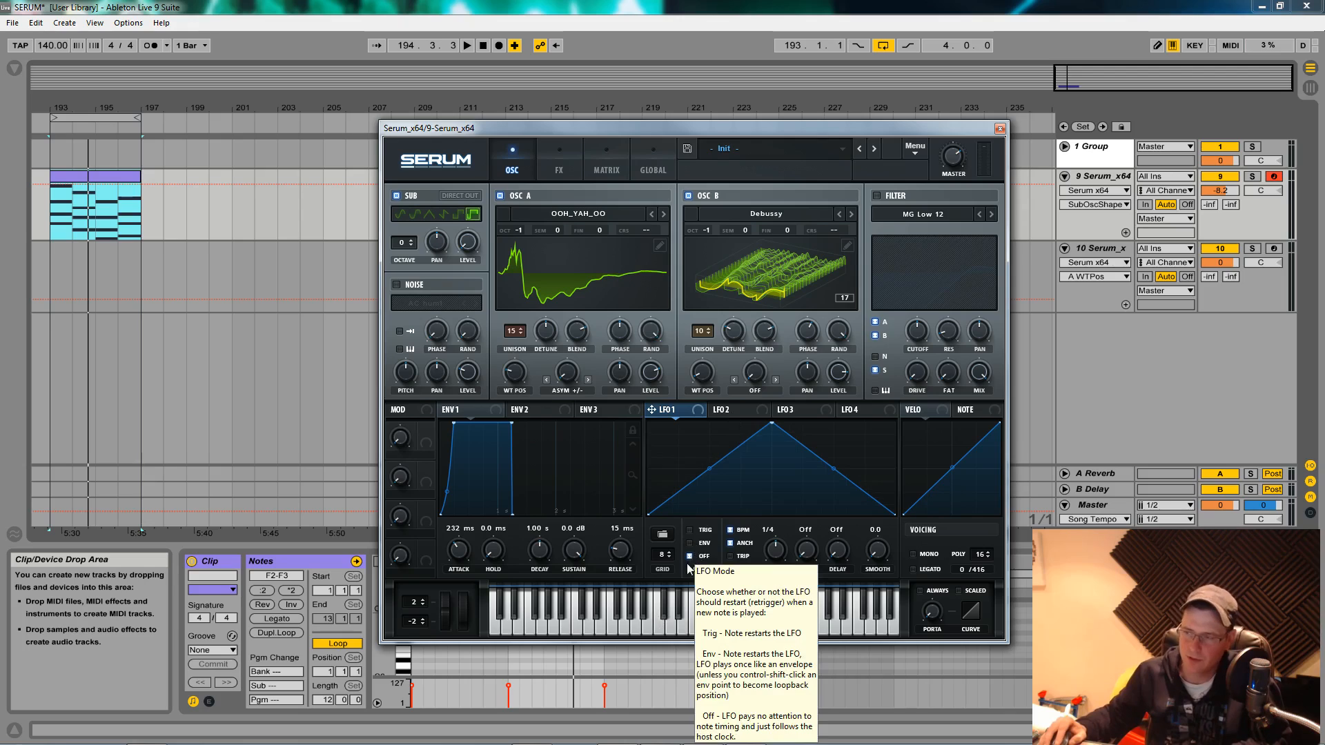
pyautogui.click(729, 543)
pyautogui.moveTo(776, 550); pyautogui.dragTo(771, 562)
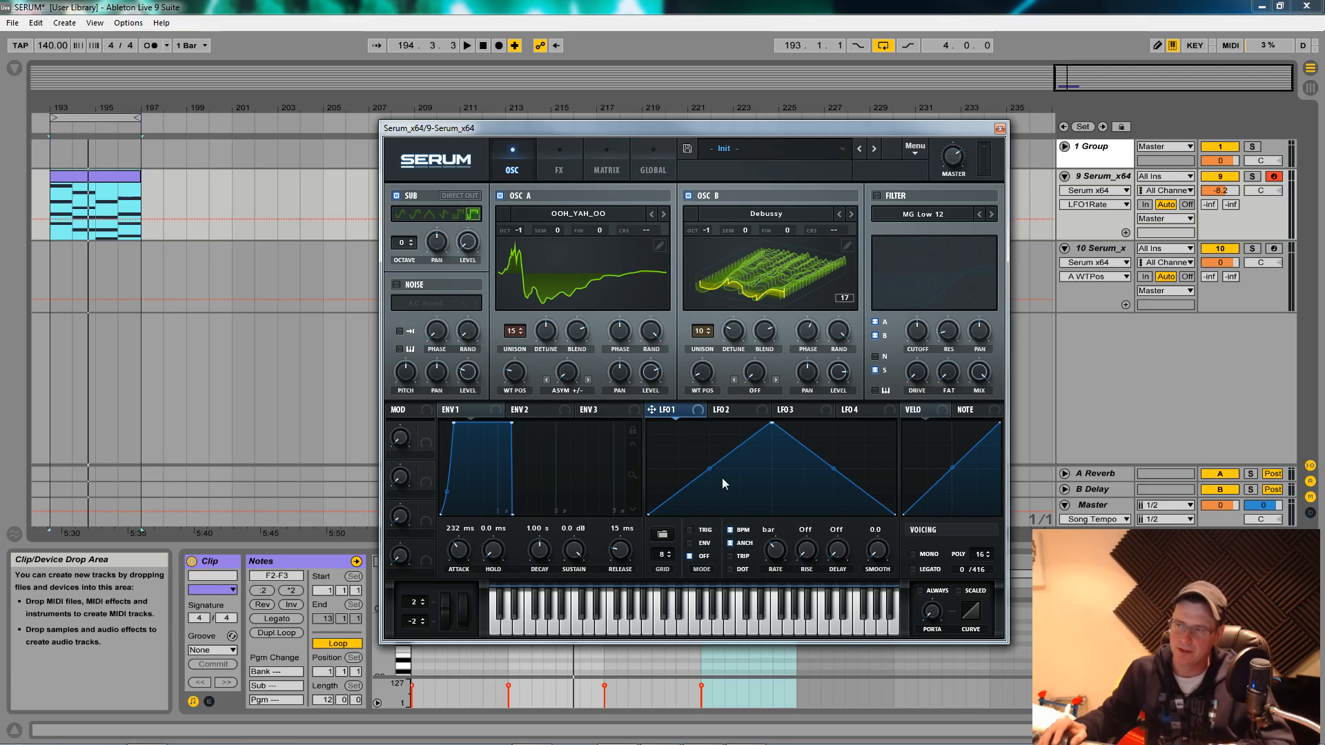
pyautogui.click(57, 175)
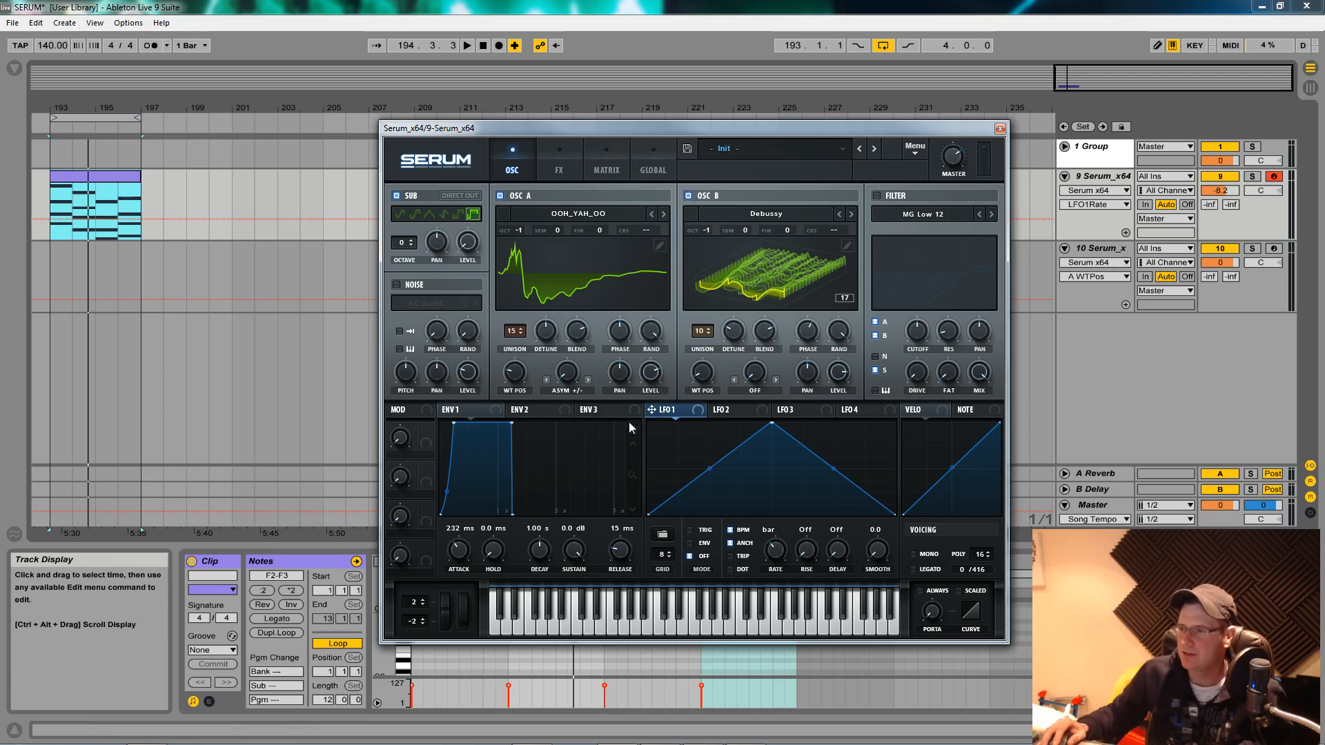
# Modulate oscillator A's wavetable position with LFO 1 at 45, auditioning it with oscillator B and the sub switched off
pyautogui.moveTo(660, 416); pyautogui.dragTo(507, 384)
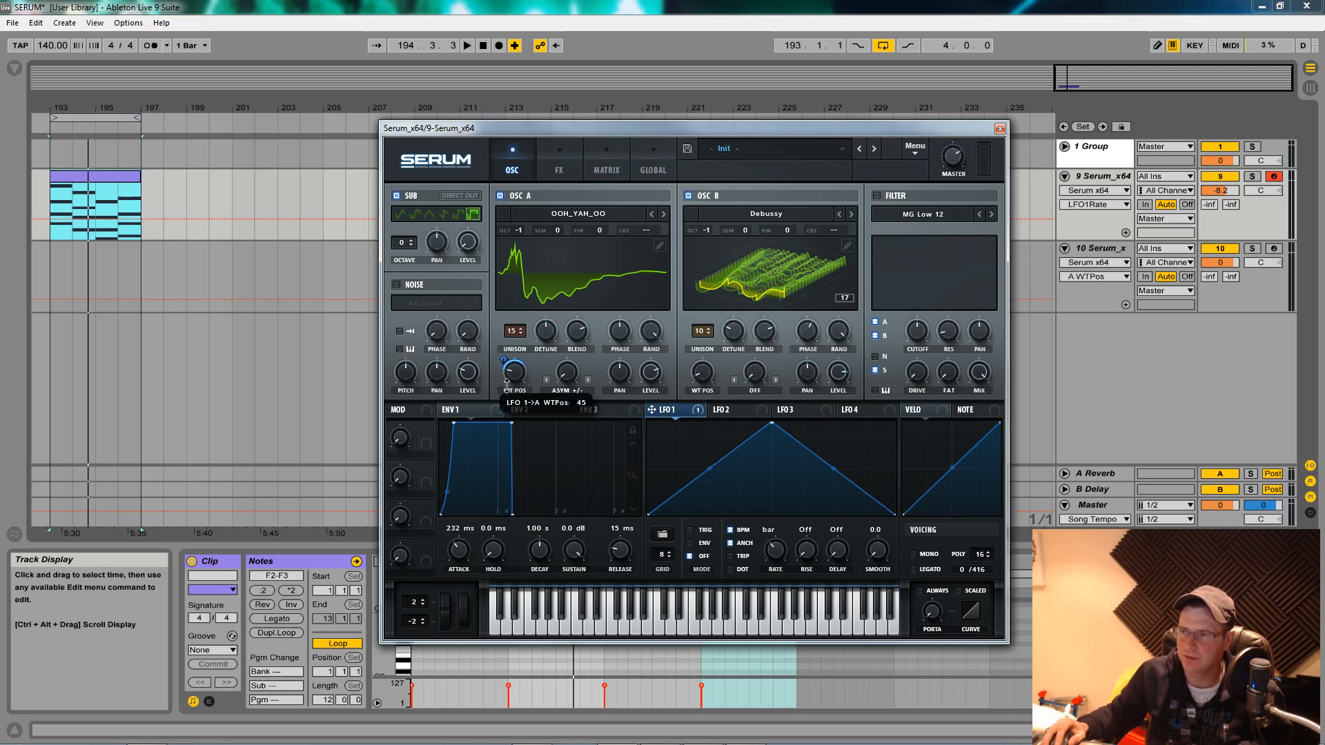
pyautogui.press('space')
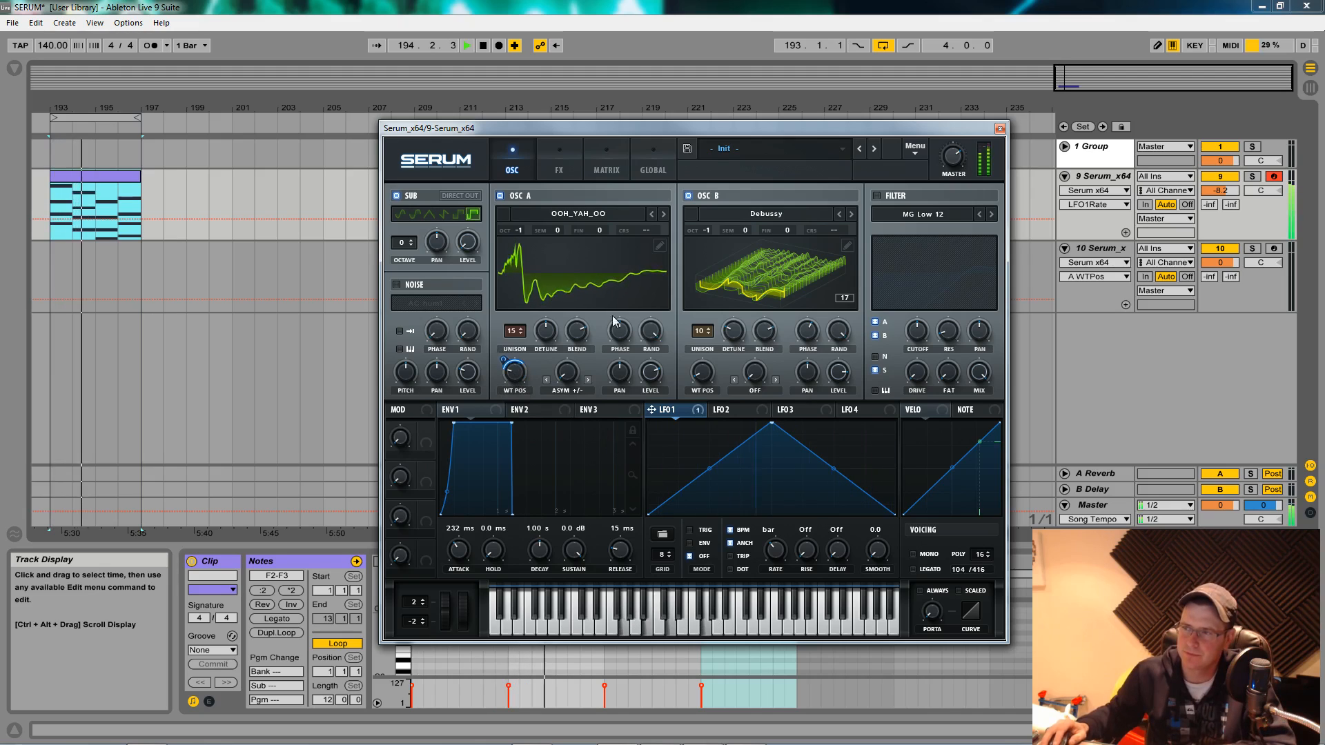
pyautogui.click(688, 196)
pyautogui.click(396, 195)
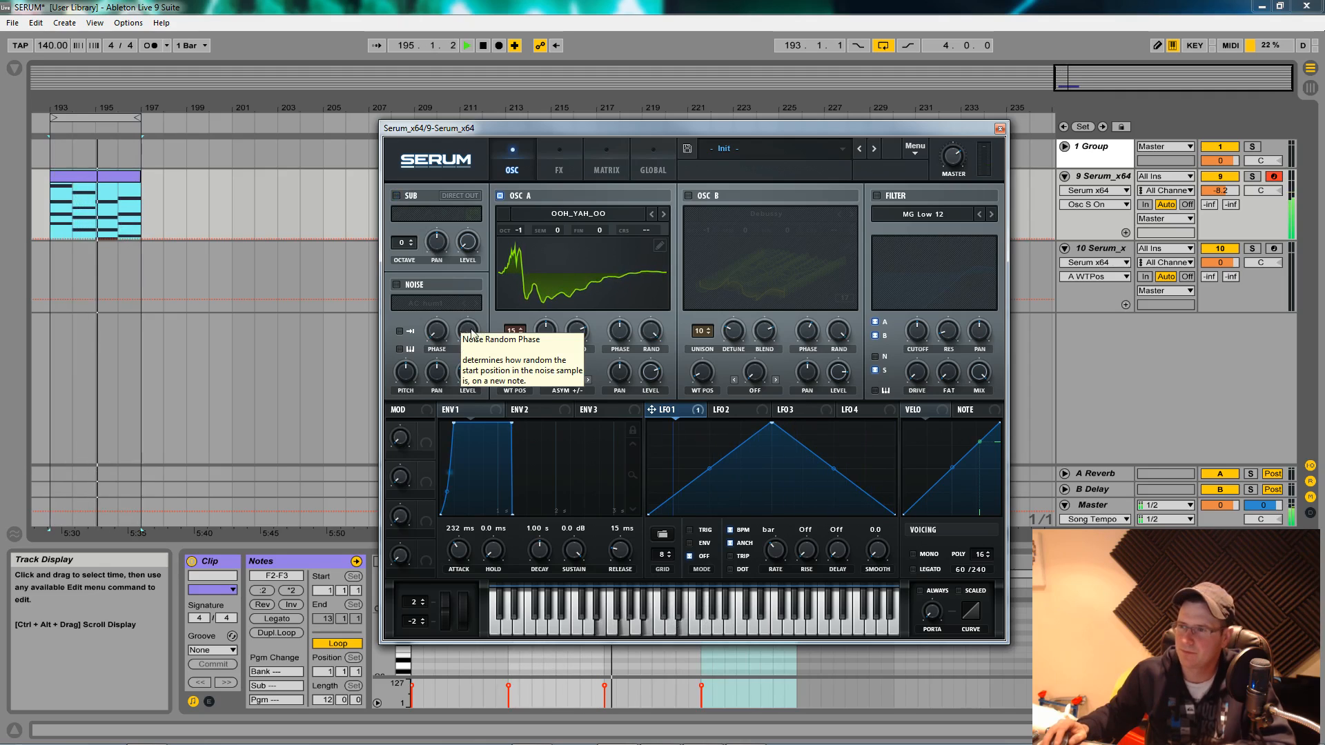
pyautogui.press('space')
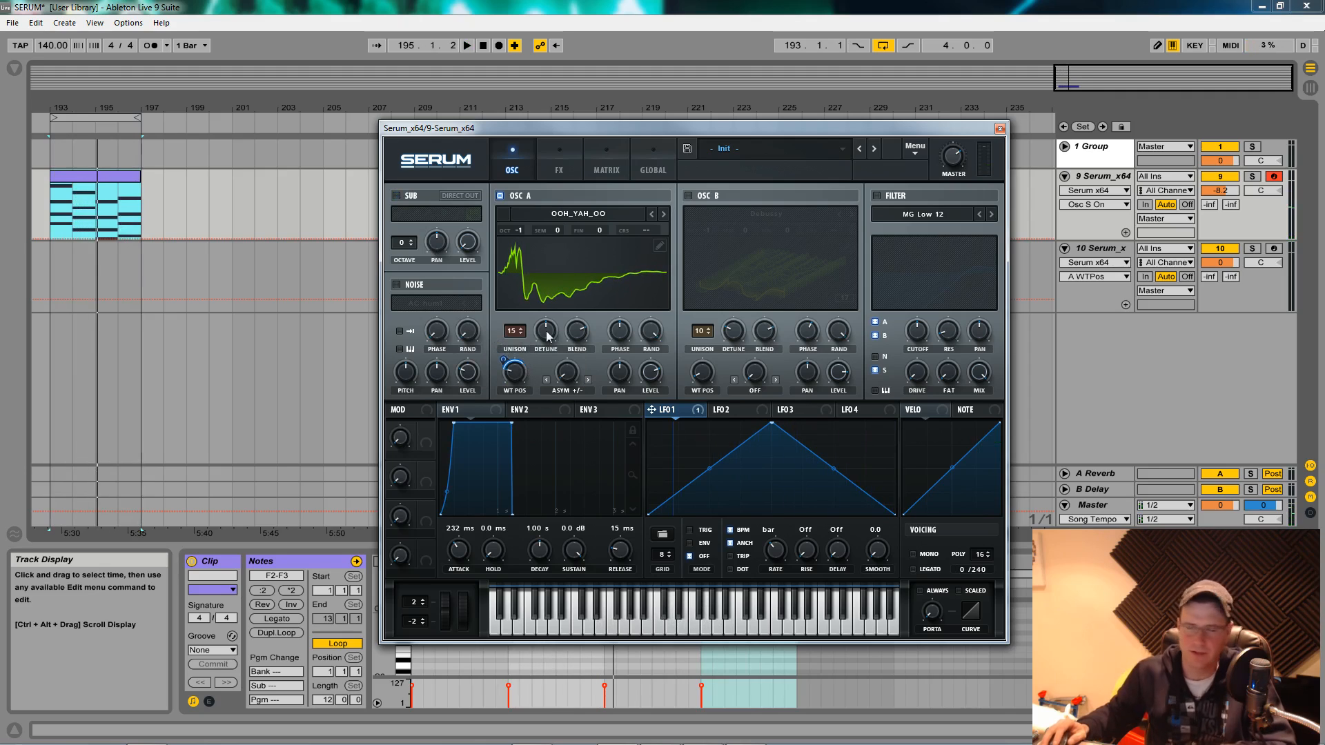
# Assign LFO 1 to oscillator A's Asym +/- warp amount, fine-tune the modulation depth and play the loop with oscillator B off
pyautogui.click(688, 196)
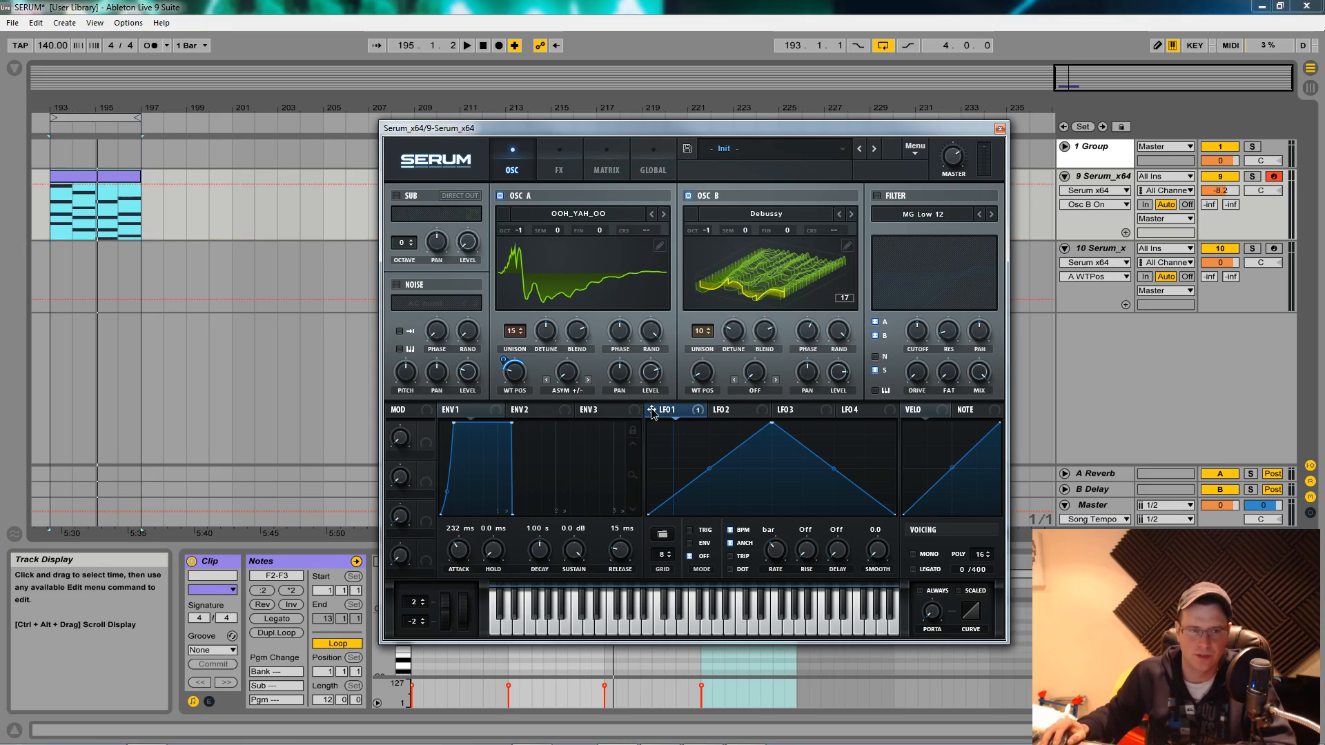
pyautogui.moveTo(652, 412); pyautogui.dragTo(556, 377)
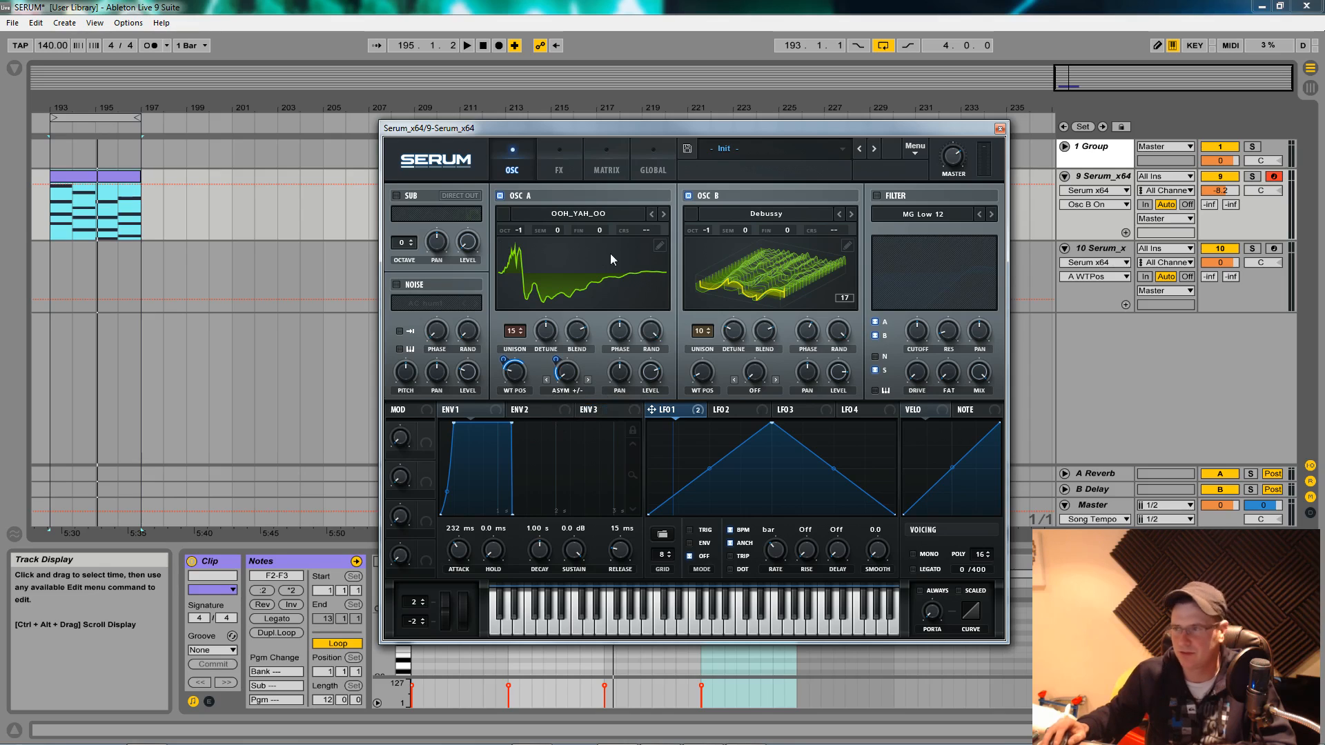
pyautogui.moveTo(557, 359); pyautogui.dragTo(556, 361)
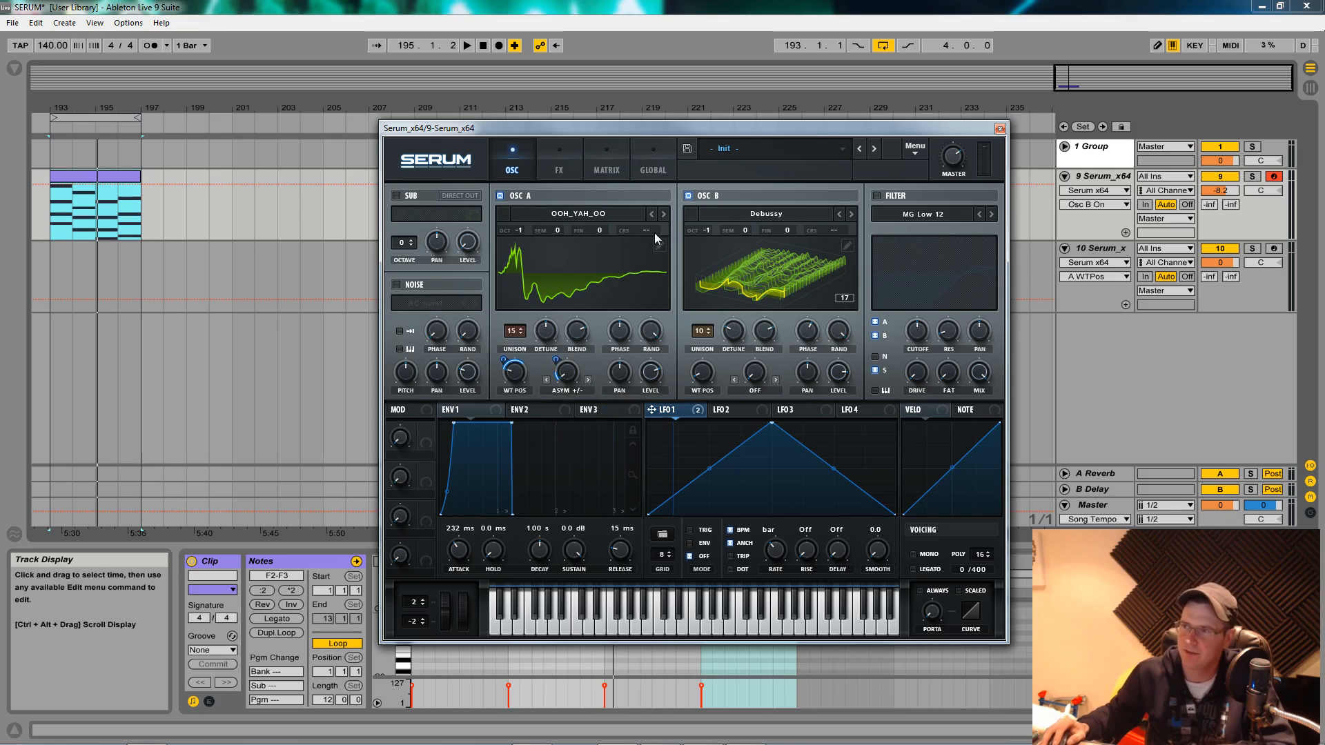
pyautogui.click(688, 196)
pyautogui.press('space')
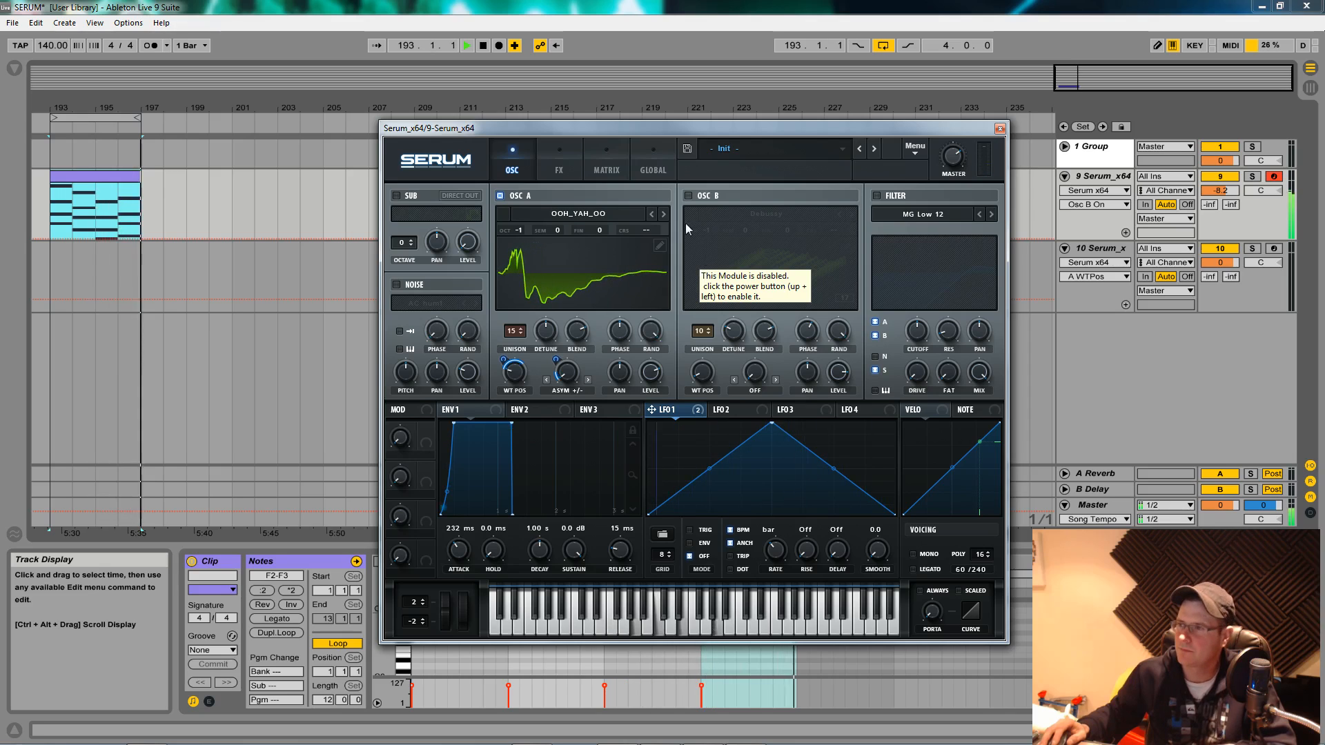
# Stop playback, switch oscillator B back on and modulate its unison detune with LFO 1 at 34
pyautogui.press('space')
pyautogui.click(688, 195)
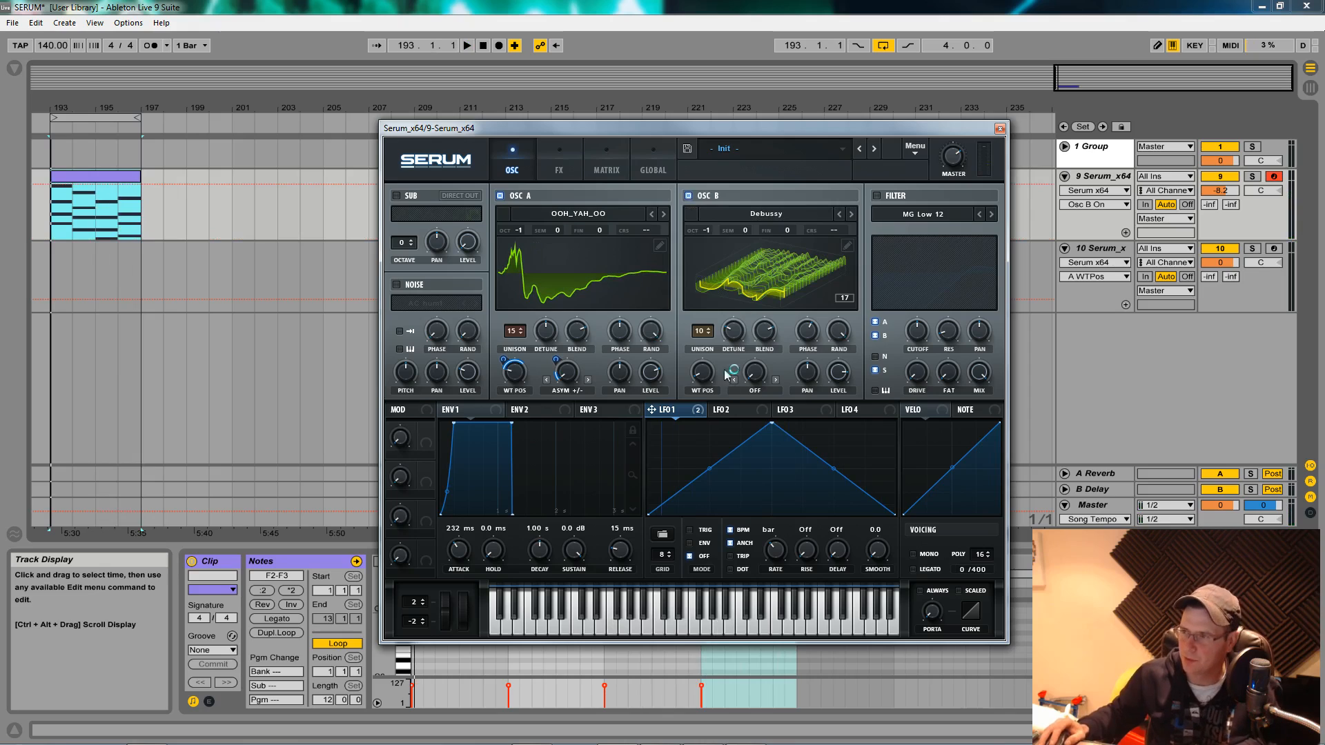
pyautogui.moveTo(653, 415); pyautogui.dragTo(732, 321)
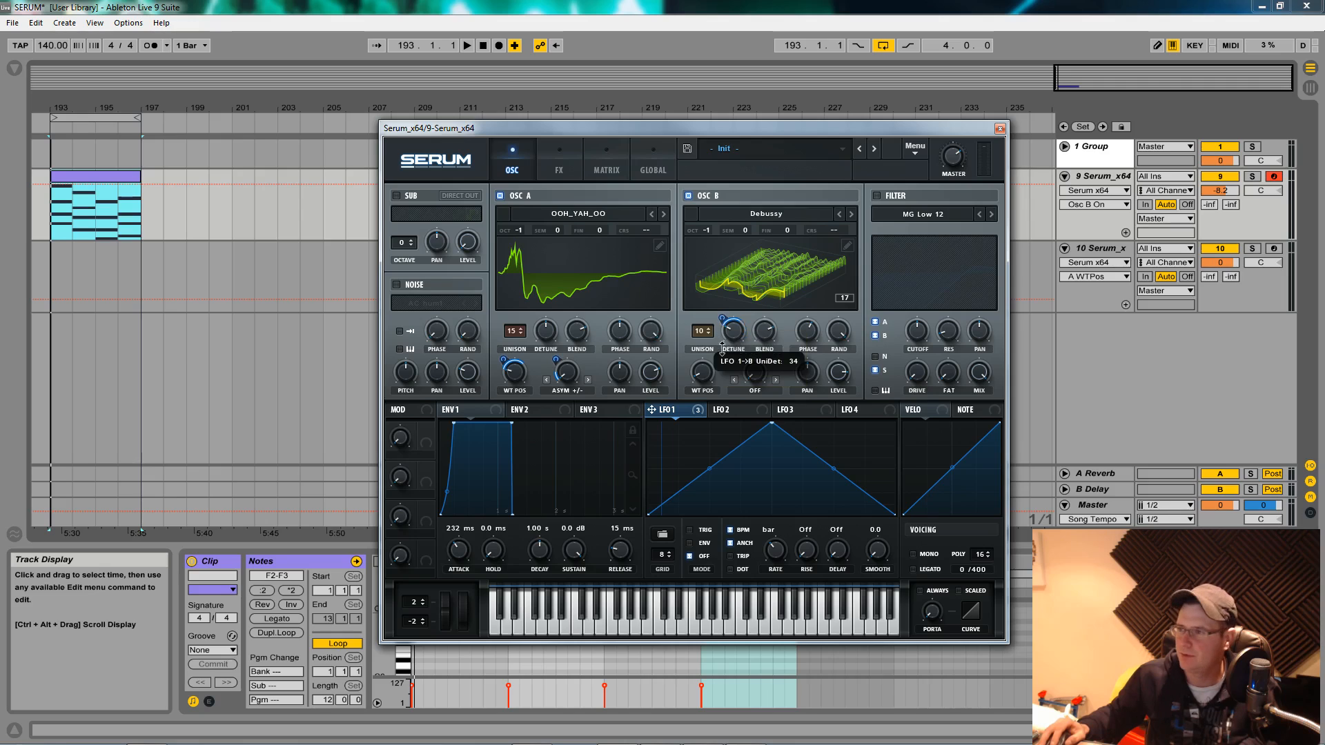
# Audition the detune modulation with oscillator B alone and its waveform in 2D view, temporarily switching oscillator A off
pyautogui.press('space')
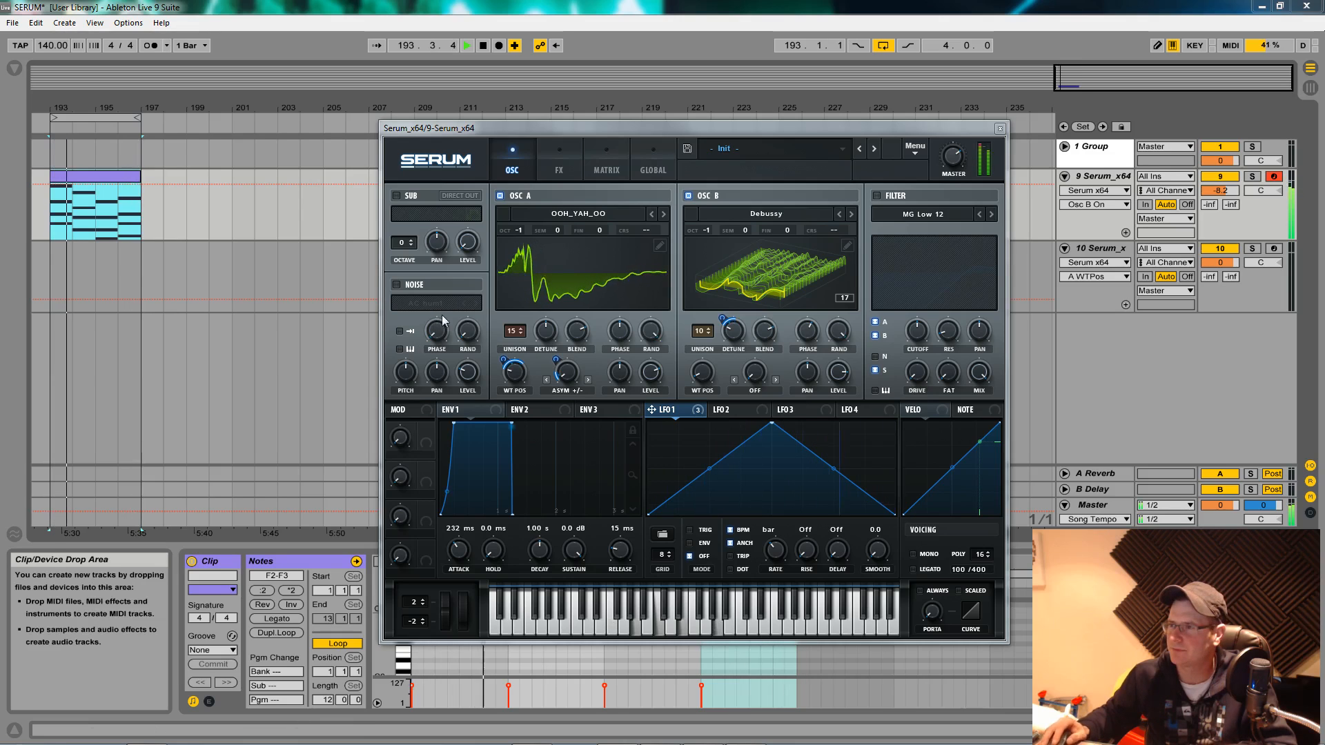
pyautogui.click(754, 309)
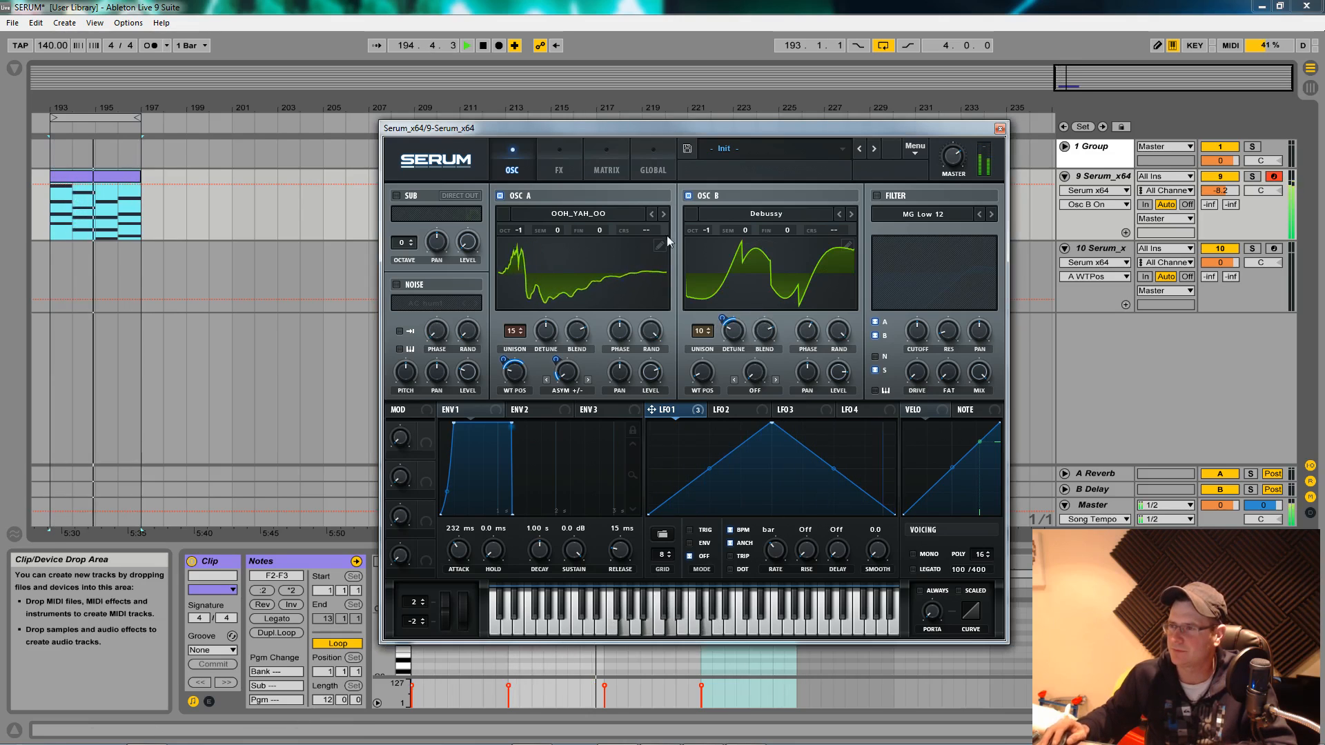
pyautogui.click(500, 196)
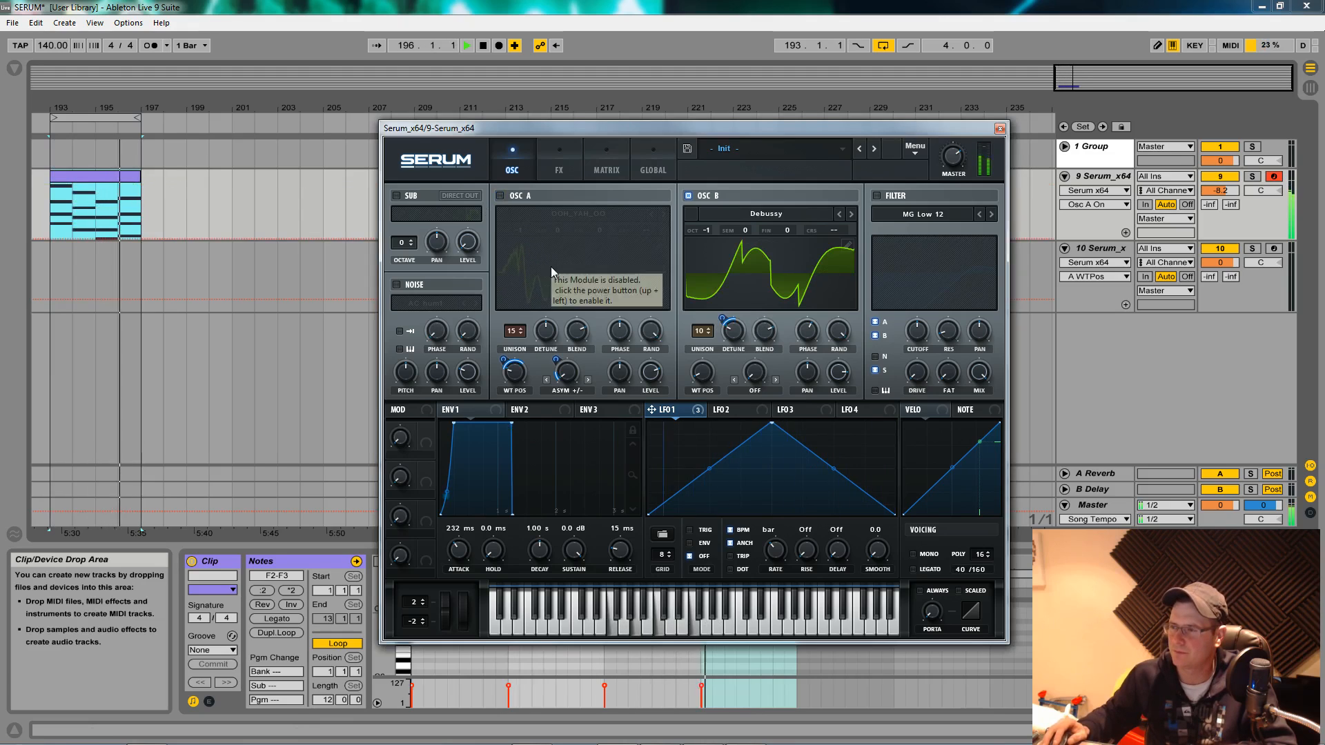
pyautogui.press('space')
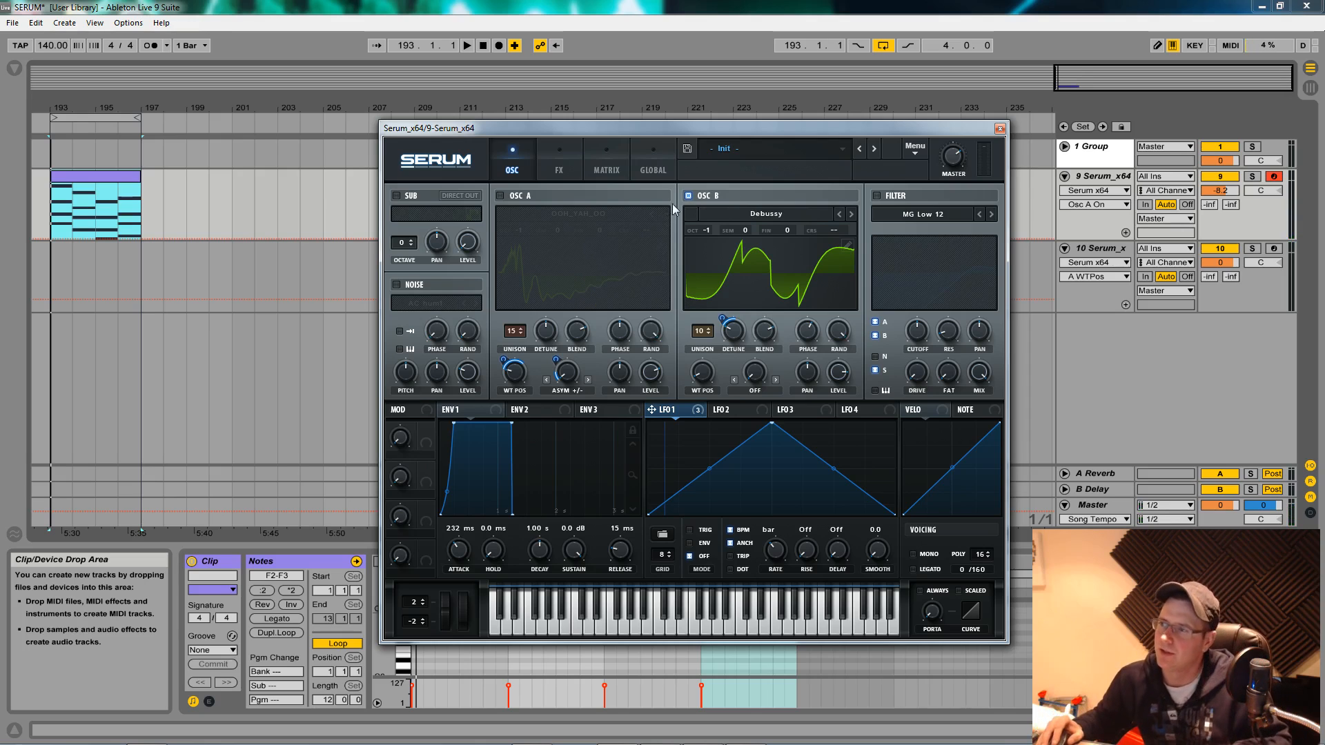
pyautogui.click(501, 196)
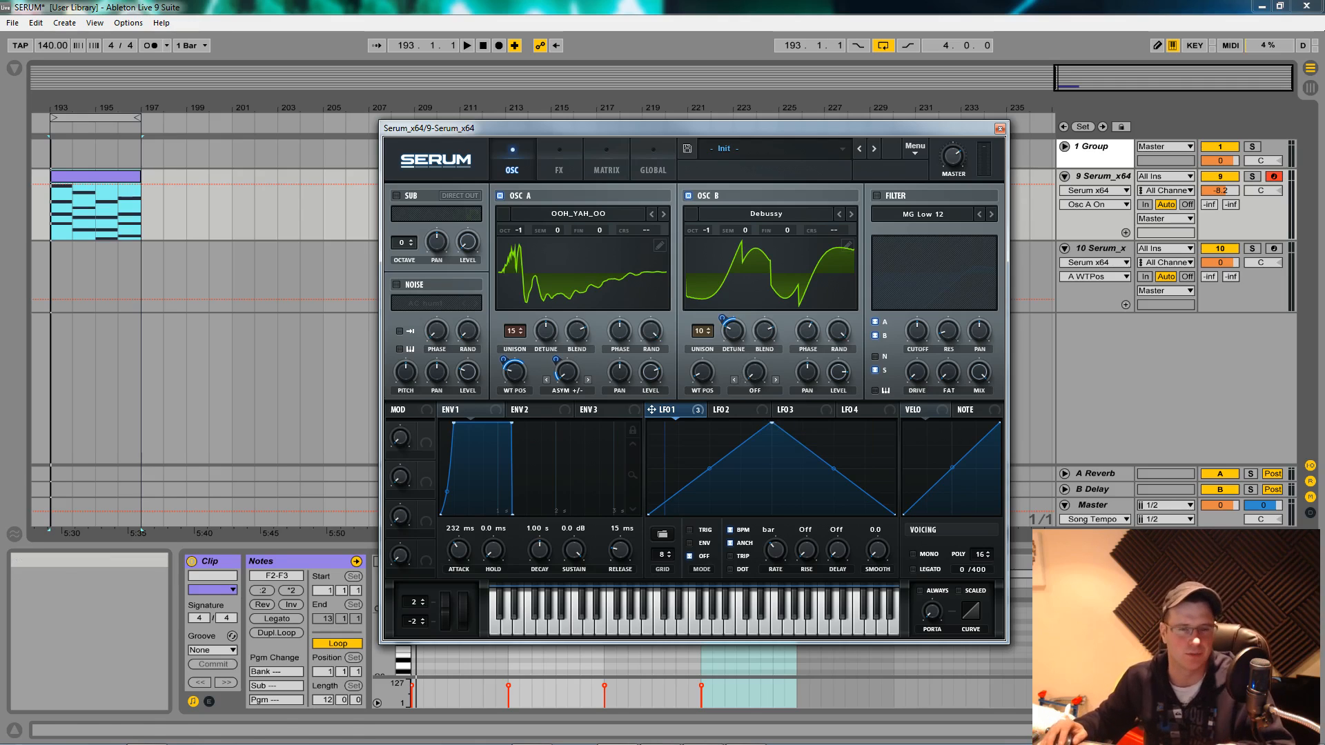
# Set LFO 2's rate to 4 bars
pyautogui.click(718, 411)
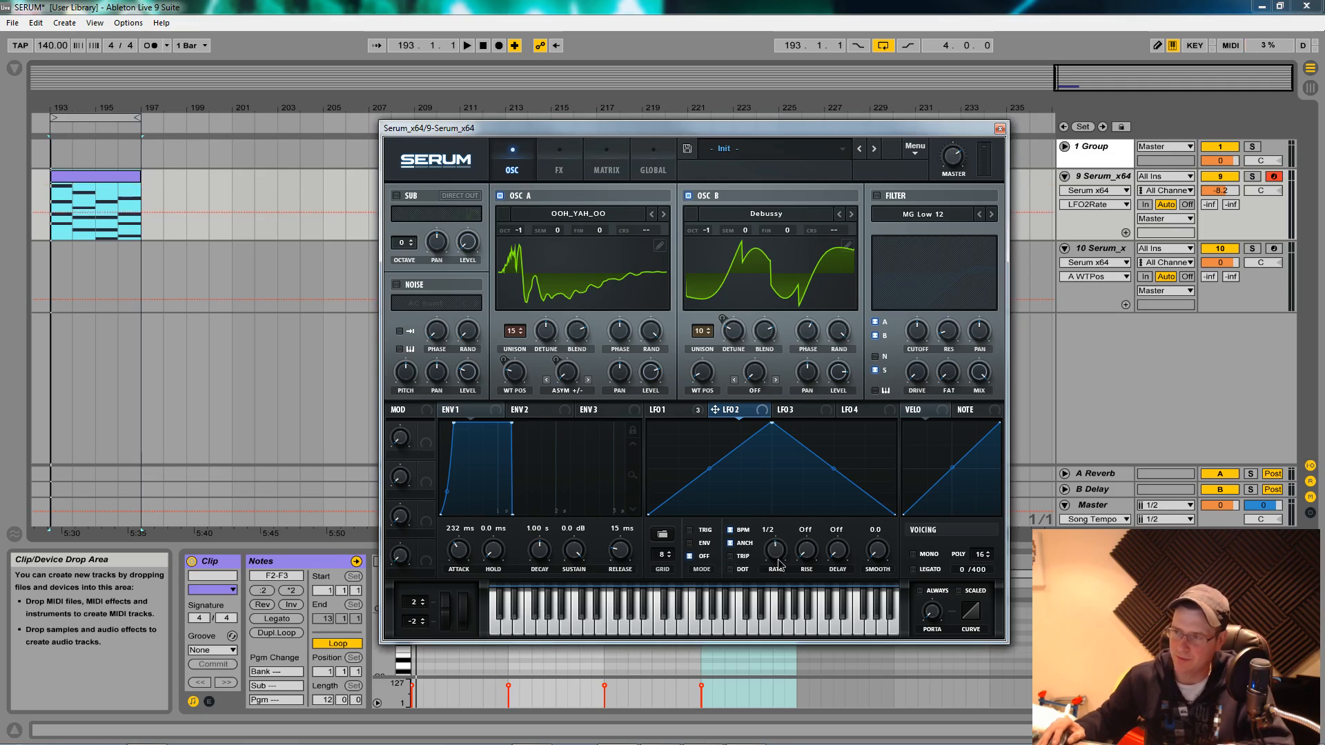
pyautogui.moveTo(784, 556); pyautogui.dragTo(779, 597)
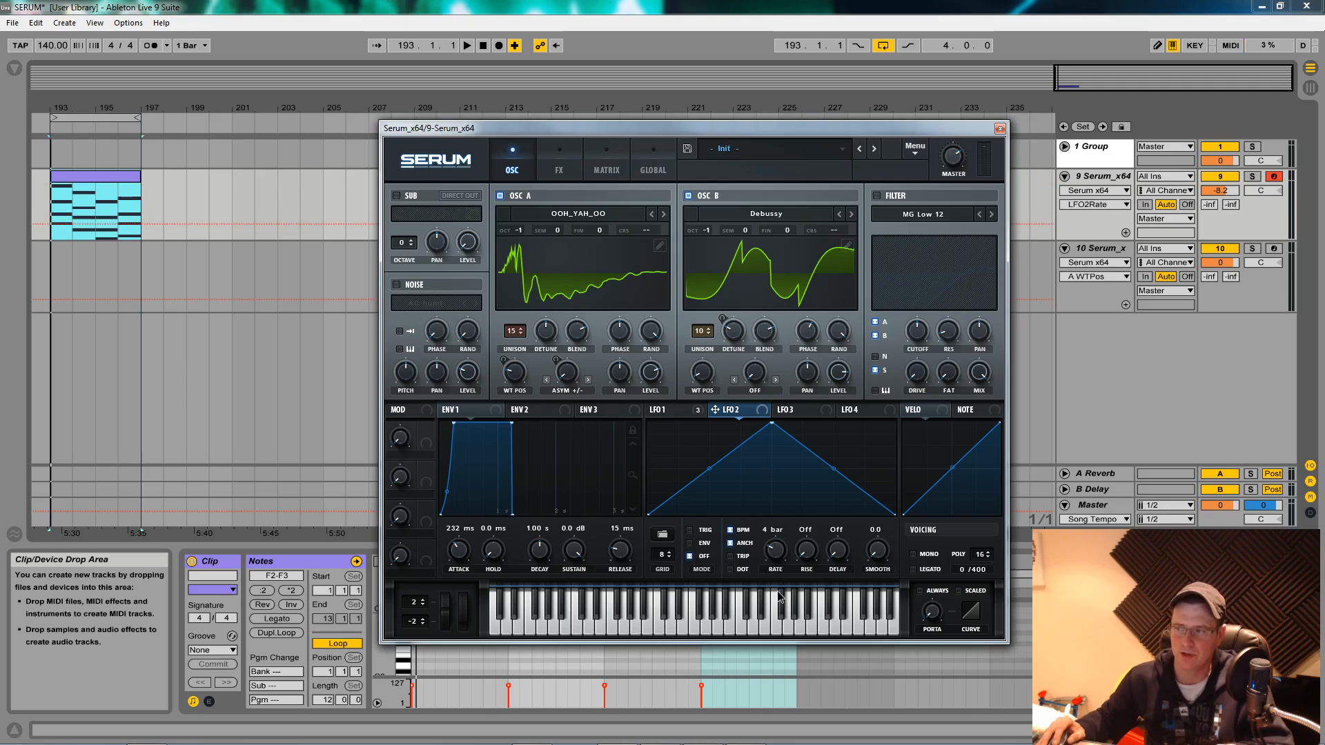
pyautogui.click(95, 177)
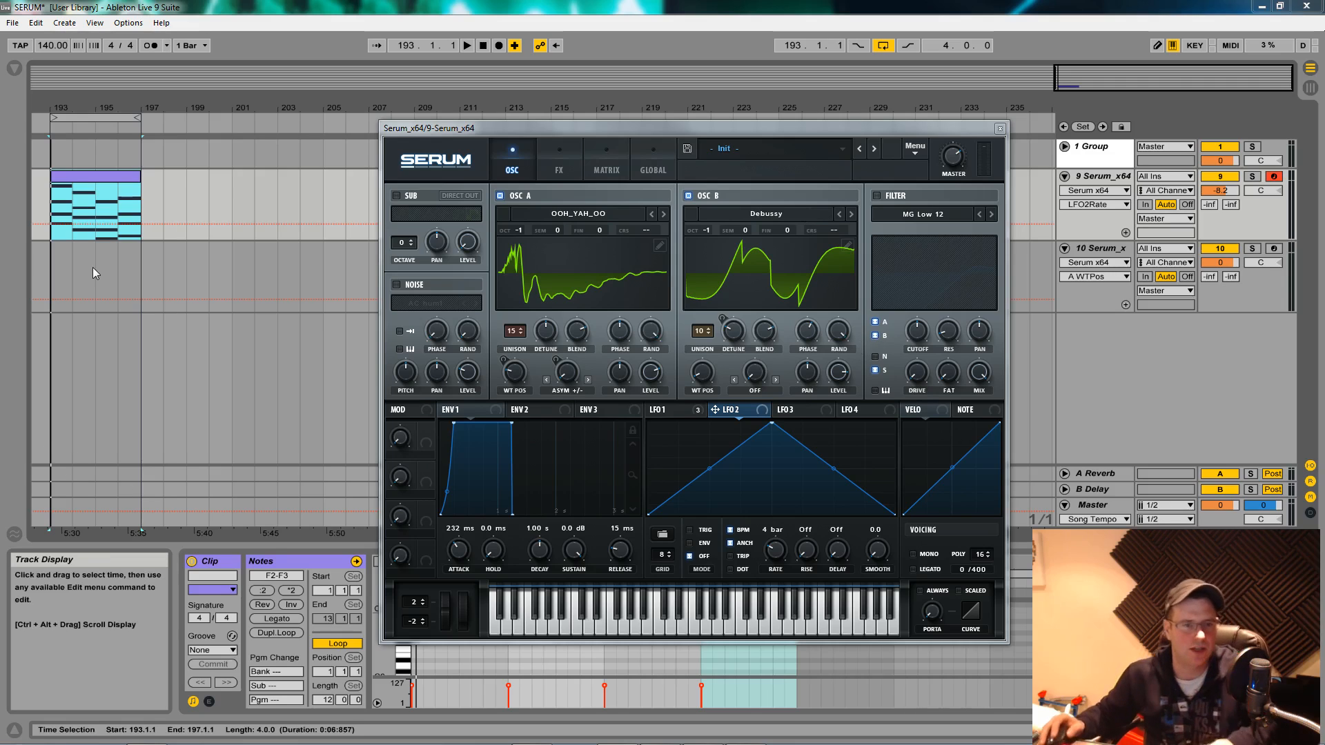
# Enable the filter with the High 12 type and raise its cutoff
pyautogui.click(877, 196)
pyautogui.click(909, 220)
pyautogui.moveTo(931, 230)
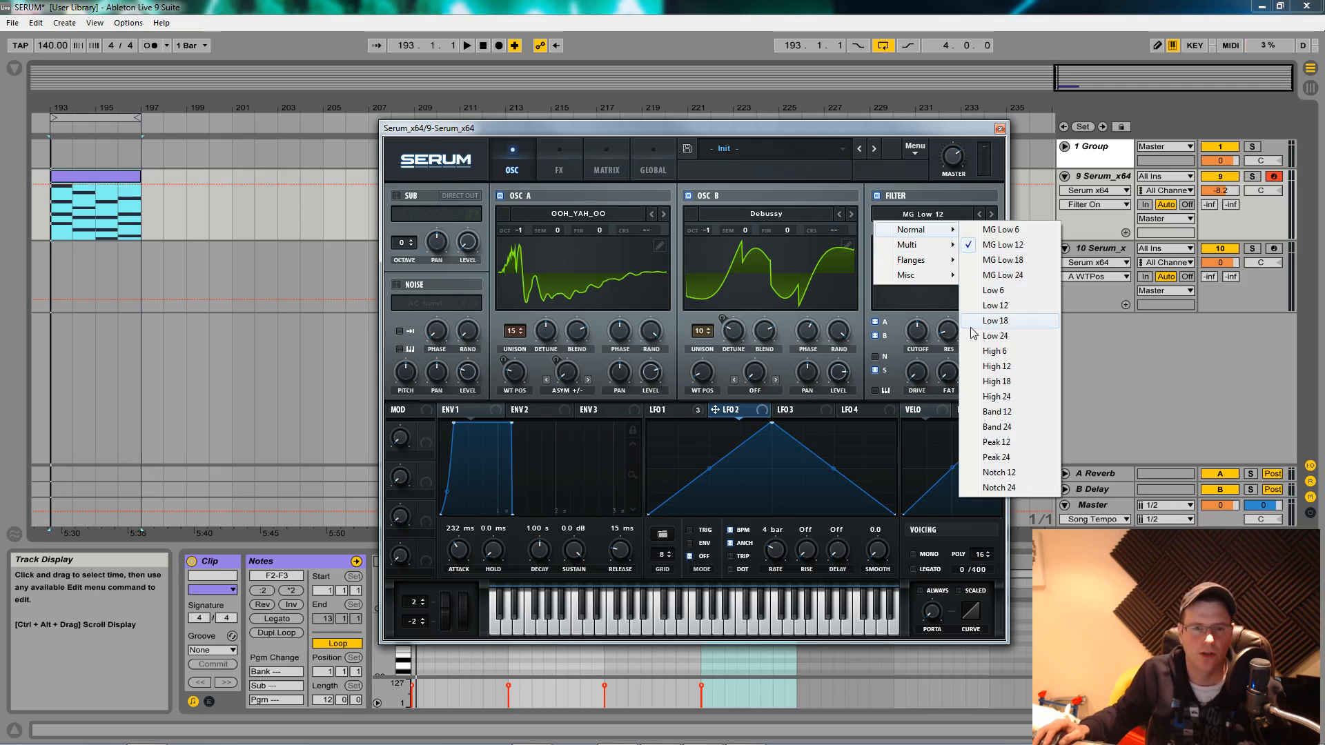
pyautogui.click(991, 373)
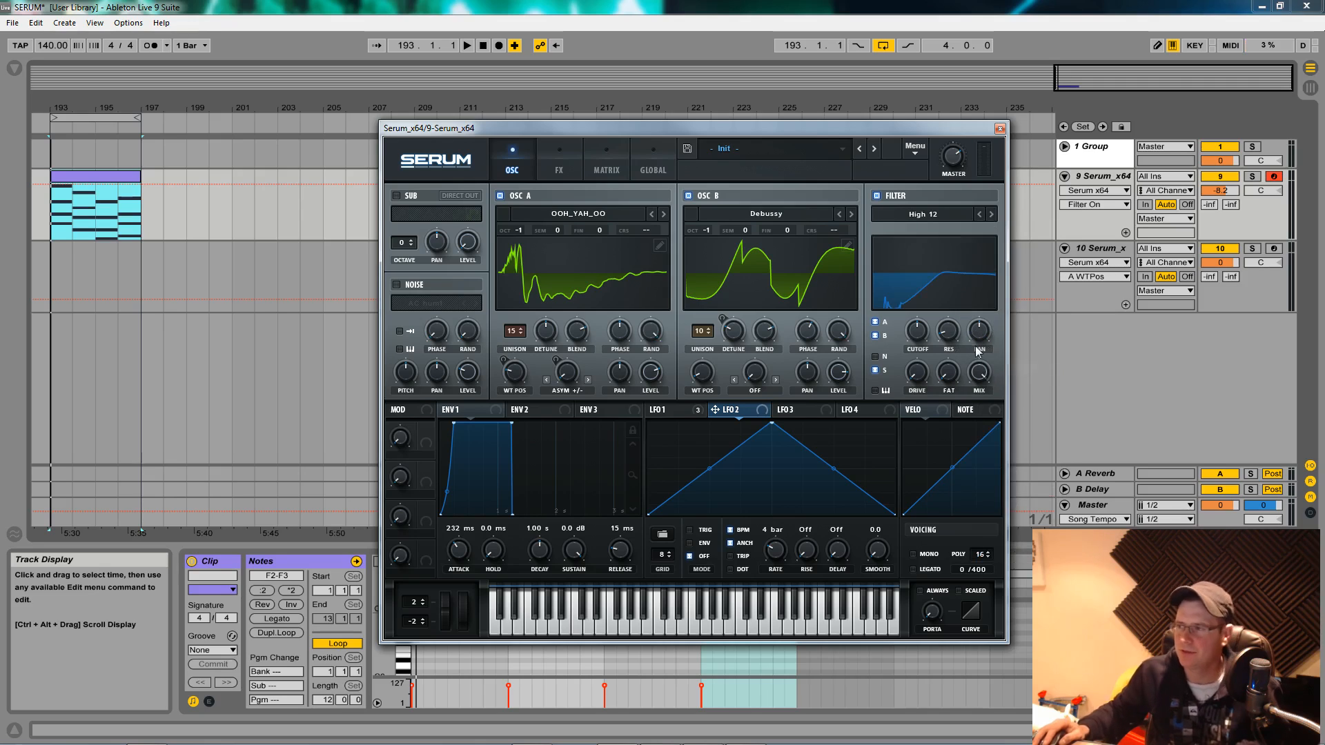
pyautogui.moveTo(925, 345); pyautogui.dragTo(908, 307)
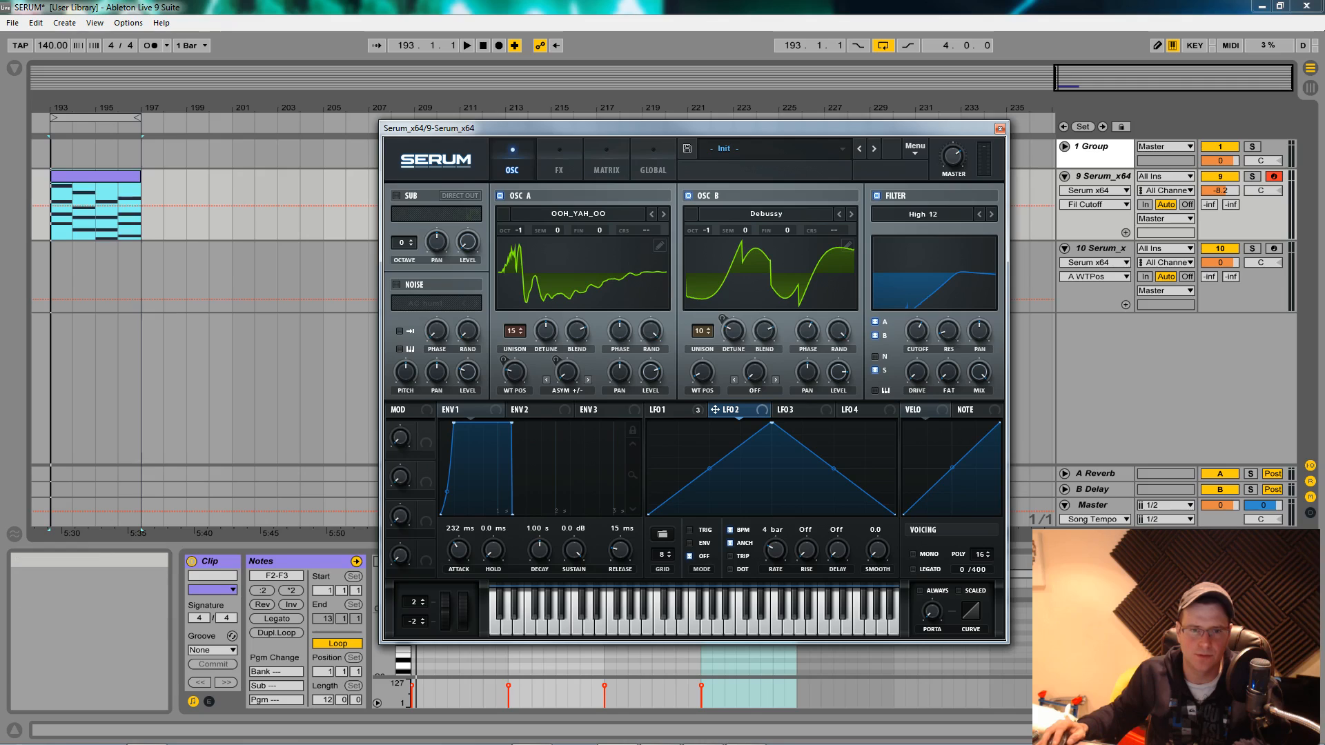
# Modulate the filter cutoff with LFO 2, adjust the modulation depth and play the loop to check the sweep
pyautogui.moveTo(910, 348); pyautogui.dragTo(896, 301)
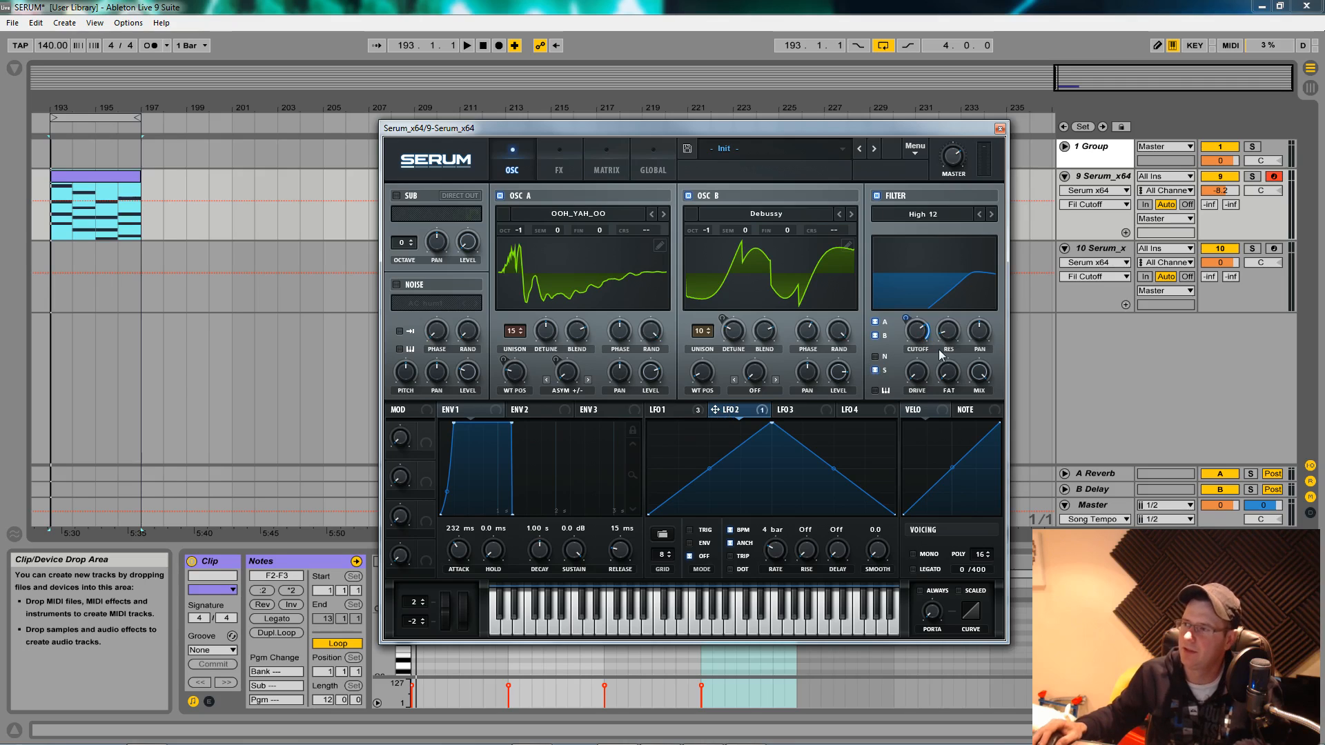
pyautogui.moveTo(908, 320)
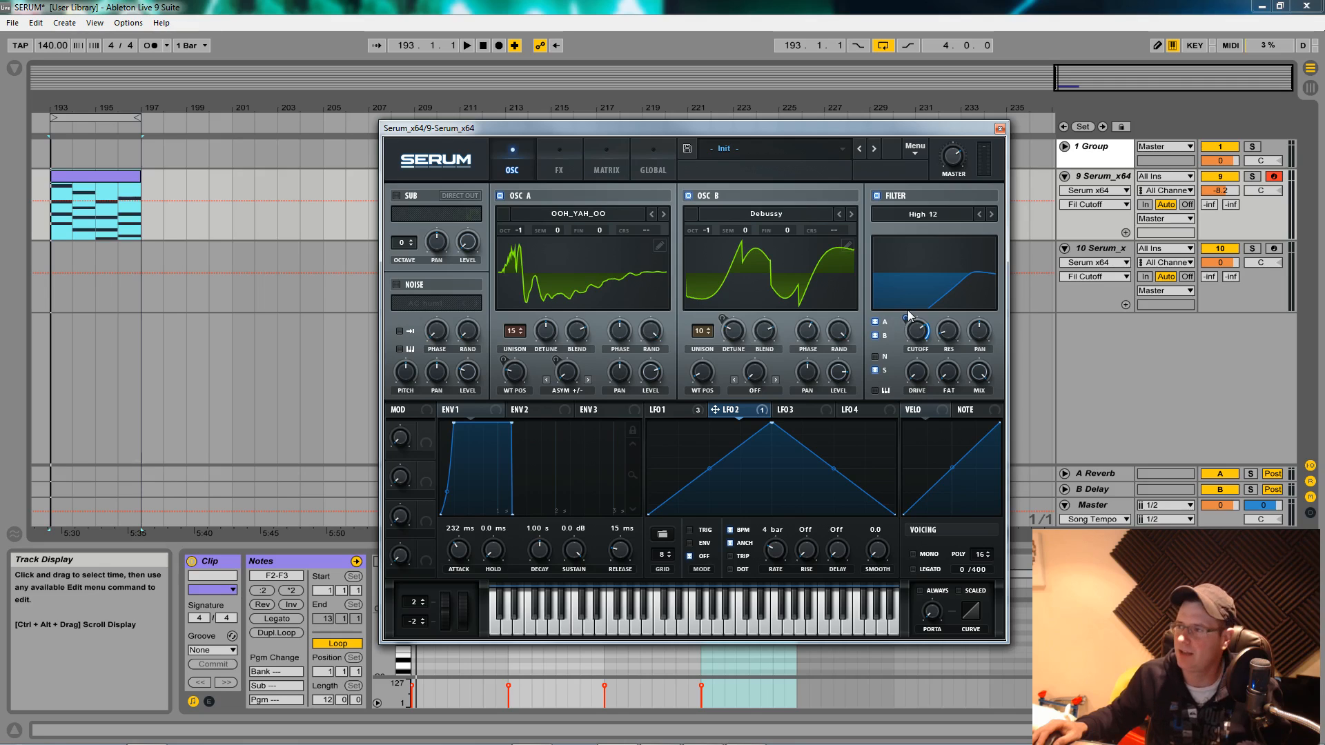
pyautogui.moveTo(906, 317); pyautogui.dragTo(892, 372)
pyautogui.press('space')
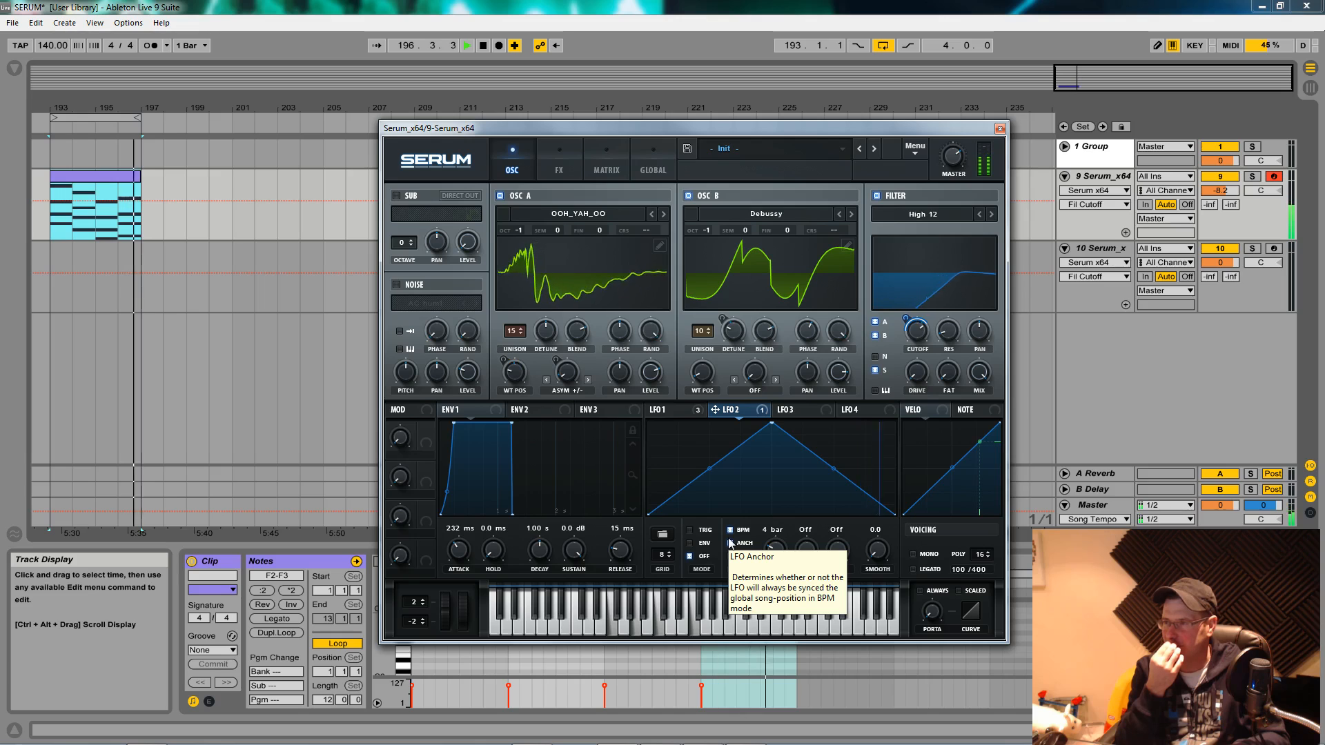
pyautogui.press('space')
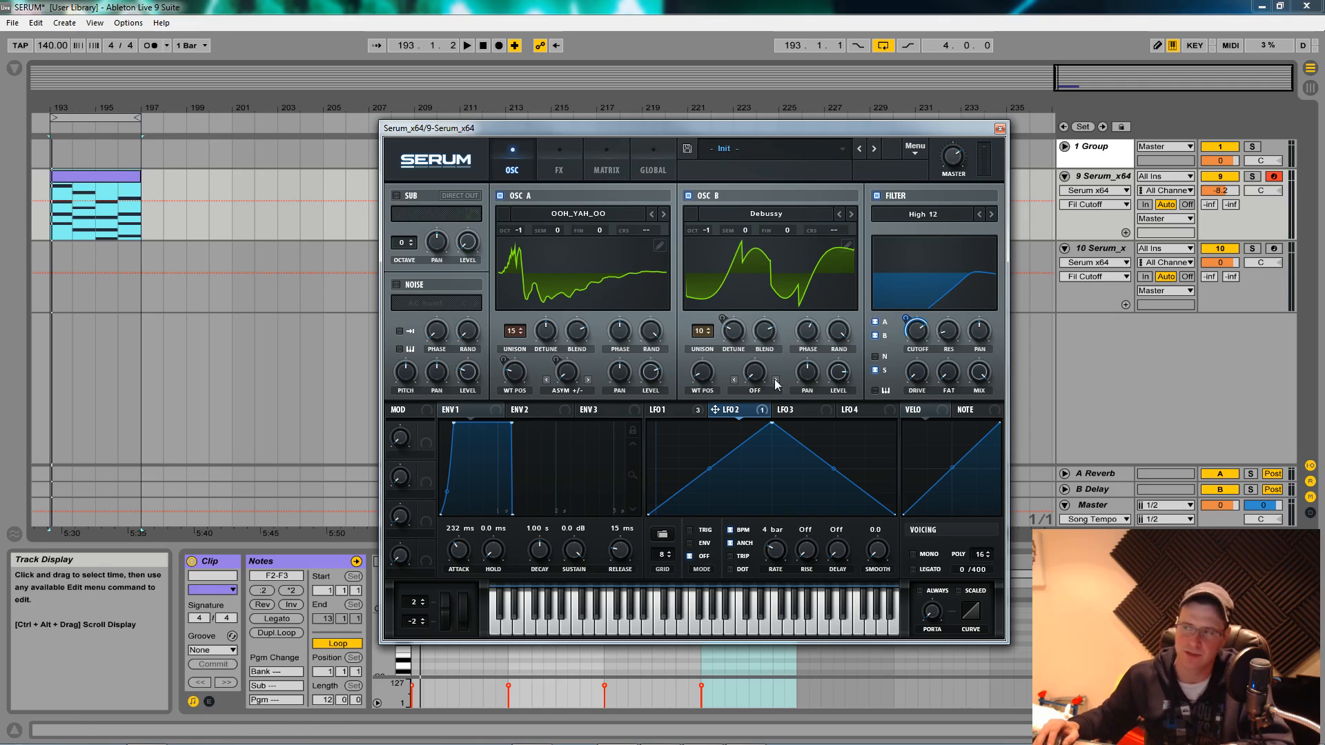
pyautogui.press('space')
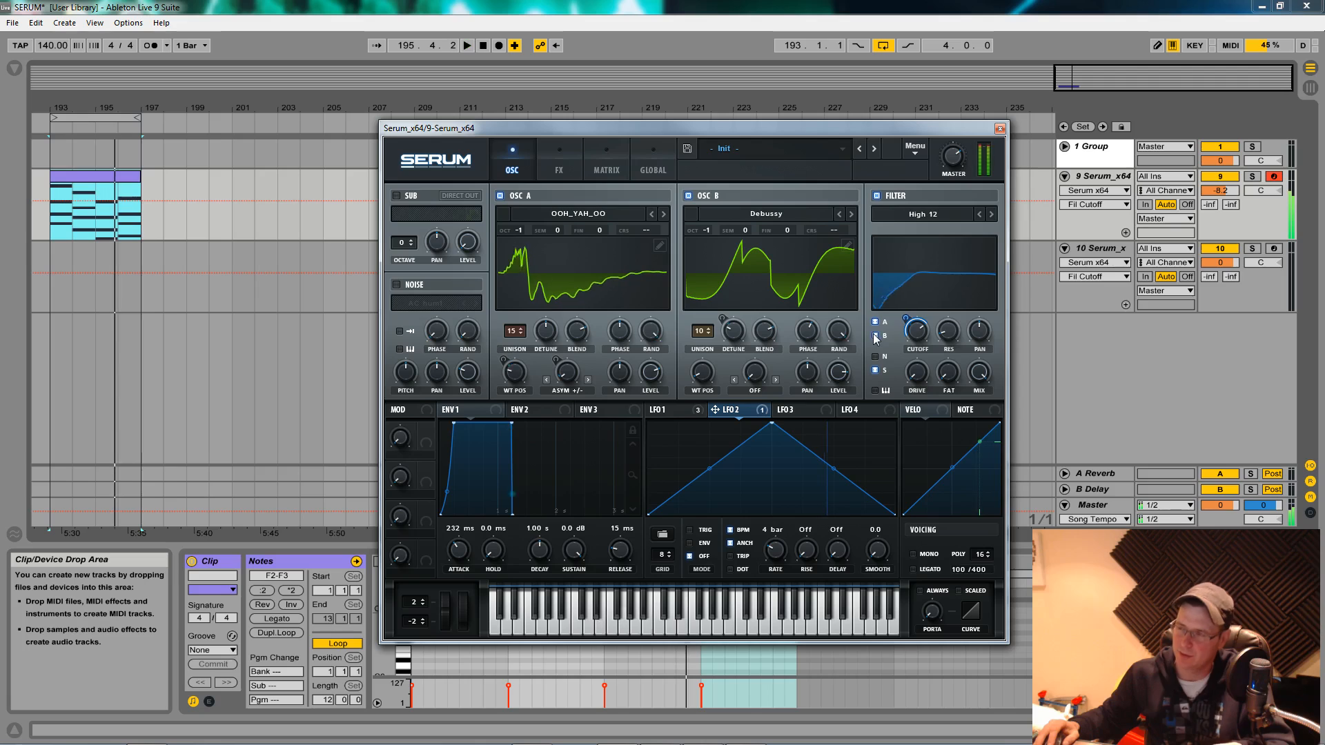
pyautogui.press('space')
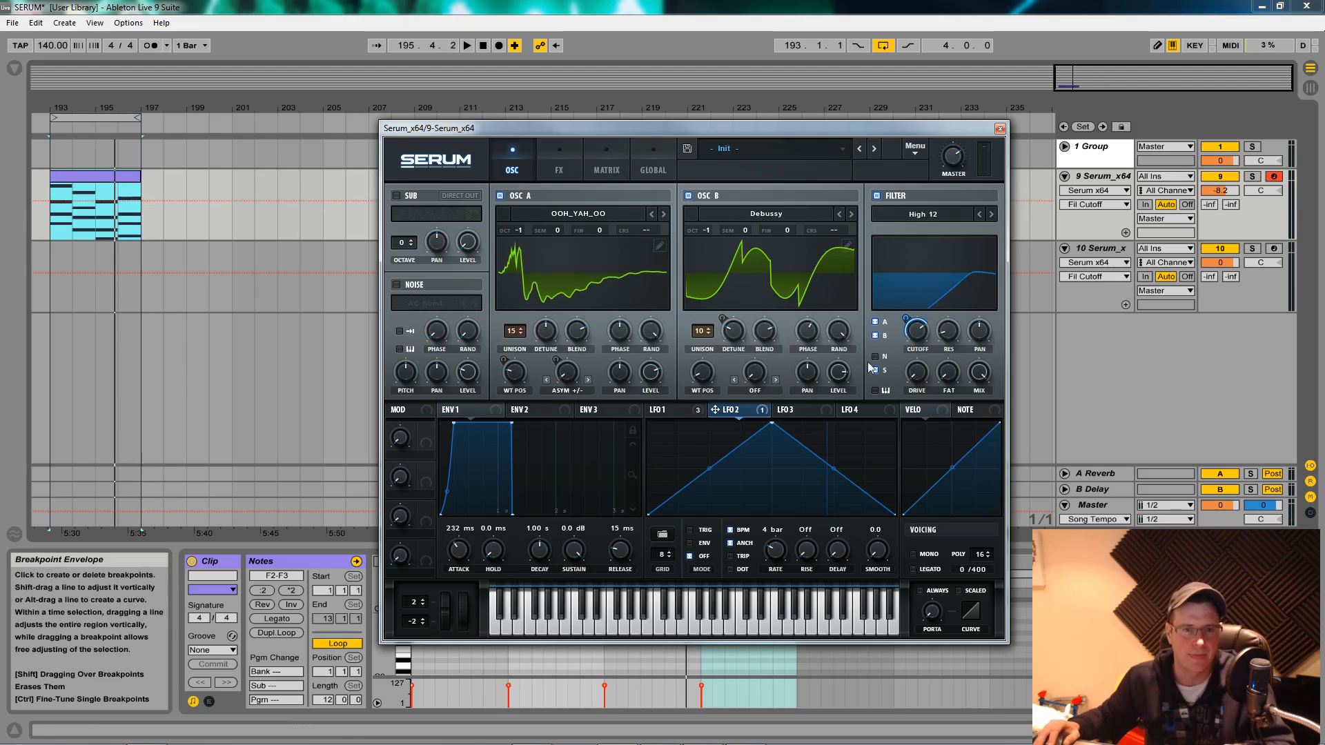
# Set the filter's drive to 10% and modulate it with LFO 2 at about 17
pyautogui.moveTo(717, 412); pyautogui.dragTo(919, 376)
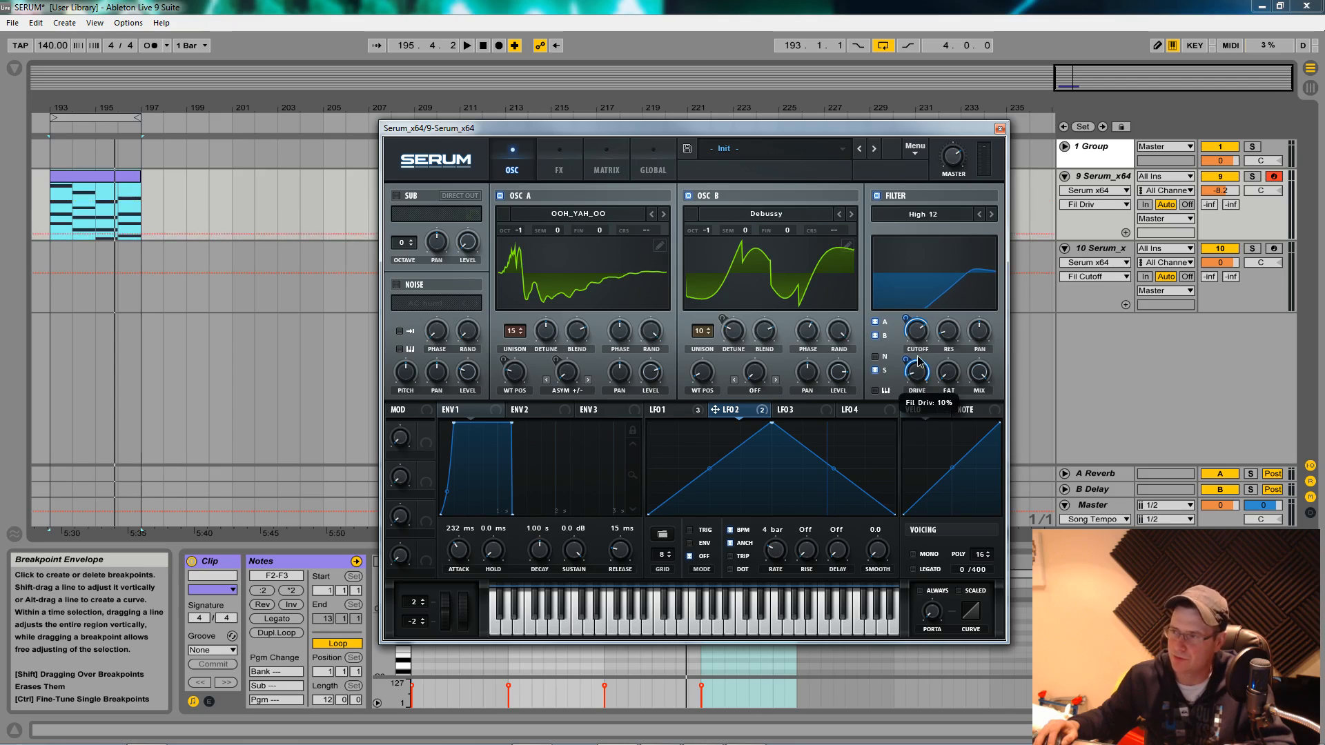
pyautogui.moveTo(905, 359); pyautogui.dragTo(911, 419)
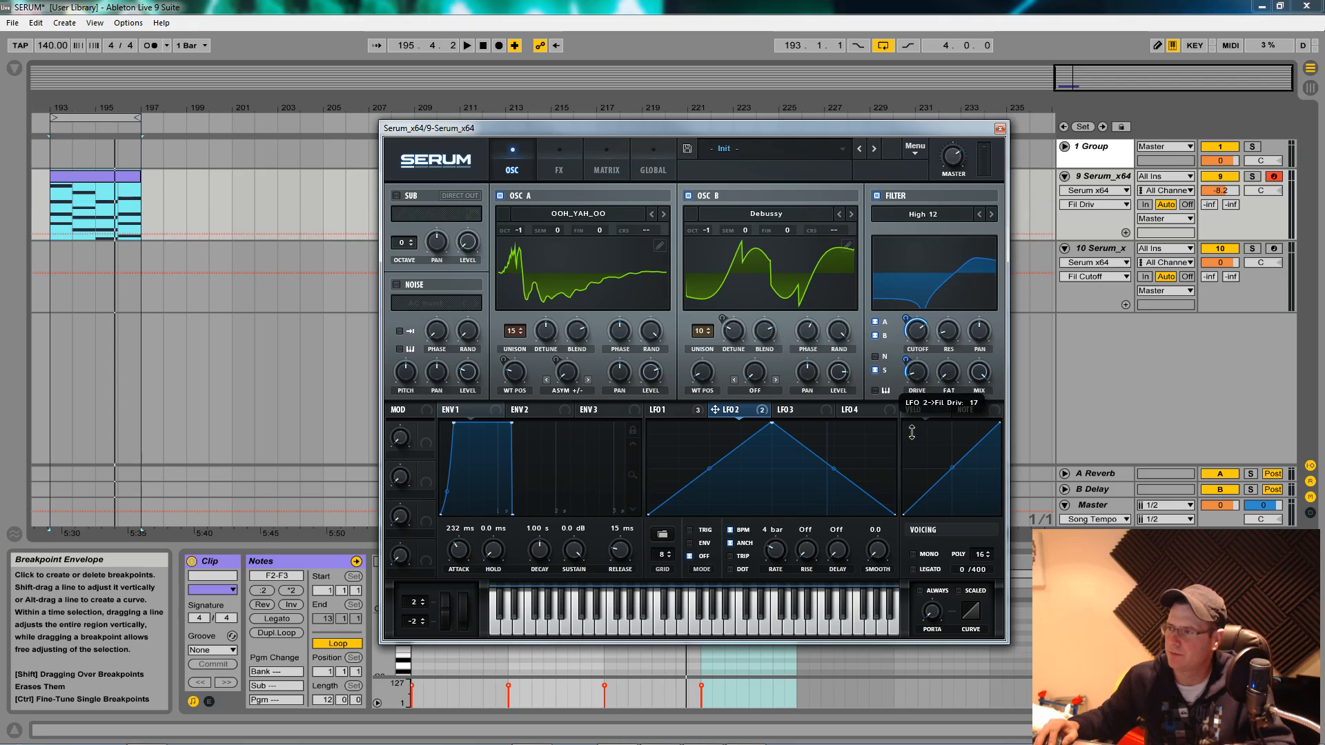
pyautogui.moveTo(911, 433); pyautogui.dragTo(908, 434)
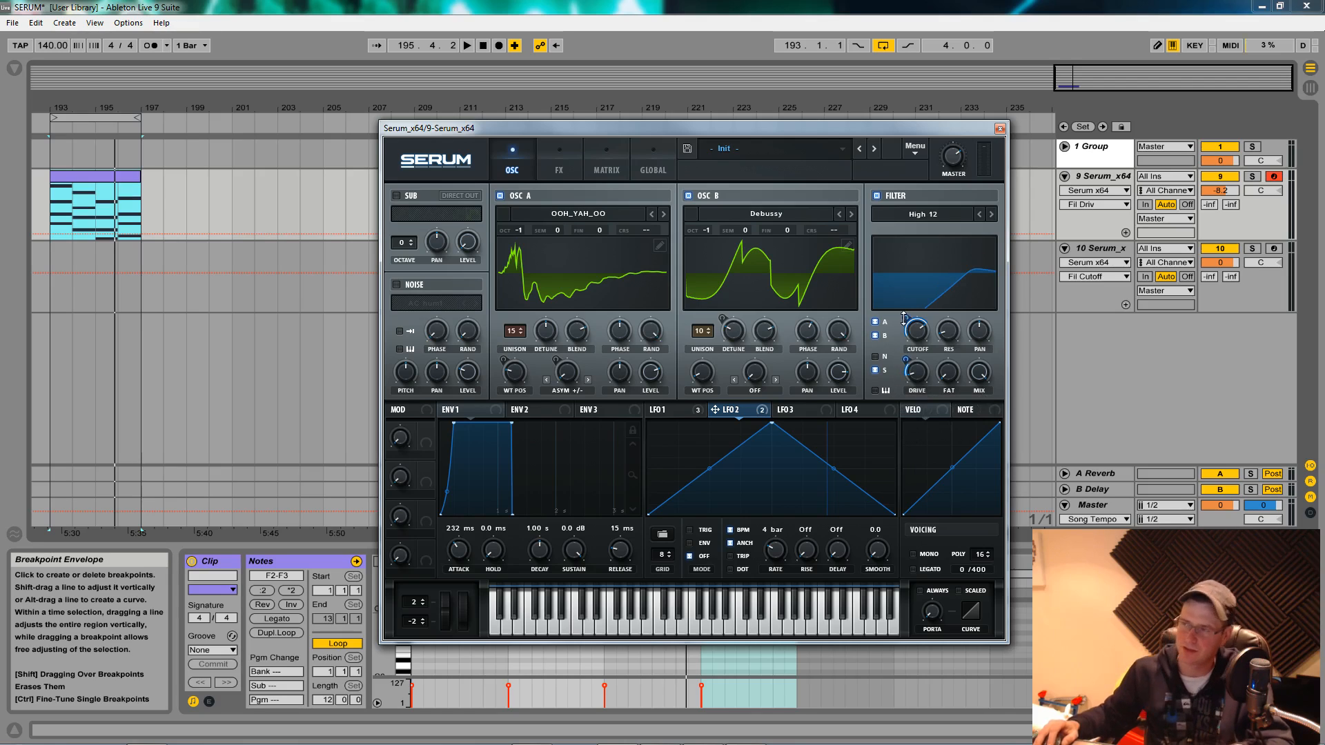
# Play the loop and lower the first Serum track's volume to -11.5 dB
pyautogui.press('space')
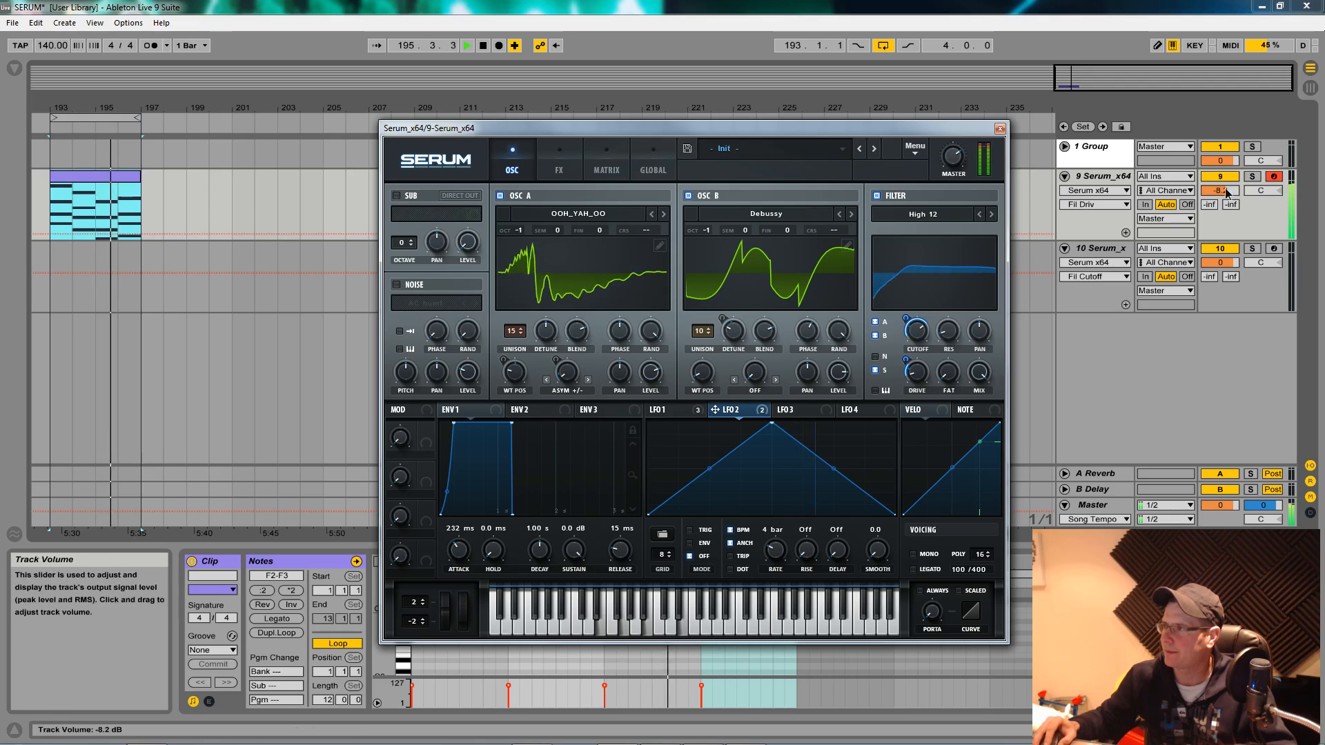
pyautogui.moveTo(1223, 191); pyautogui.dragTo(1224, 207)
pyautogui.press('space')
# Raise the filter's Fat amount to 28% and play the loop to hear the filtered pad
pyautogui.moveTo(955, 384); pyautogui.dragTo(955, 336)
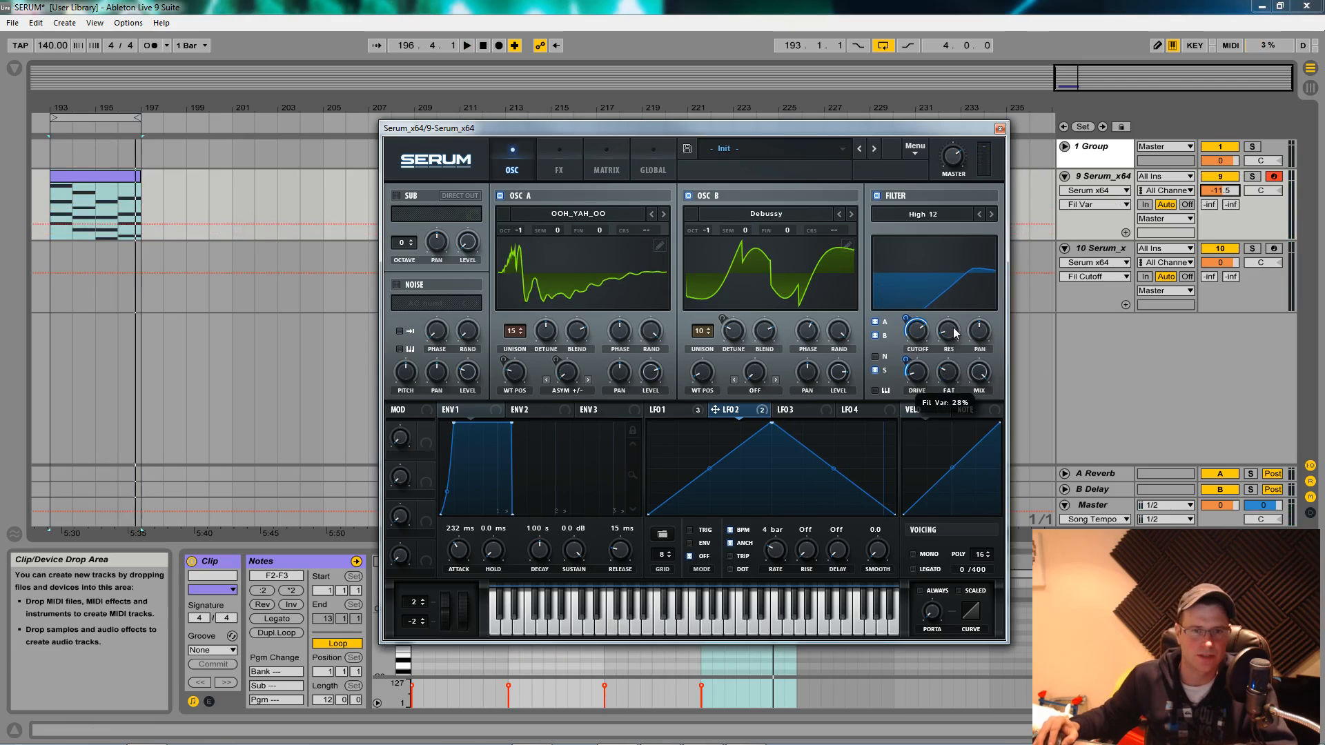
pyautogui.click(955, 332)
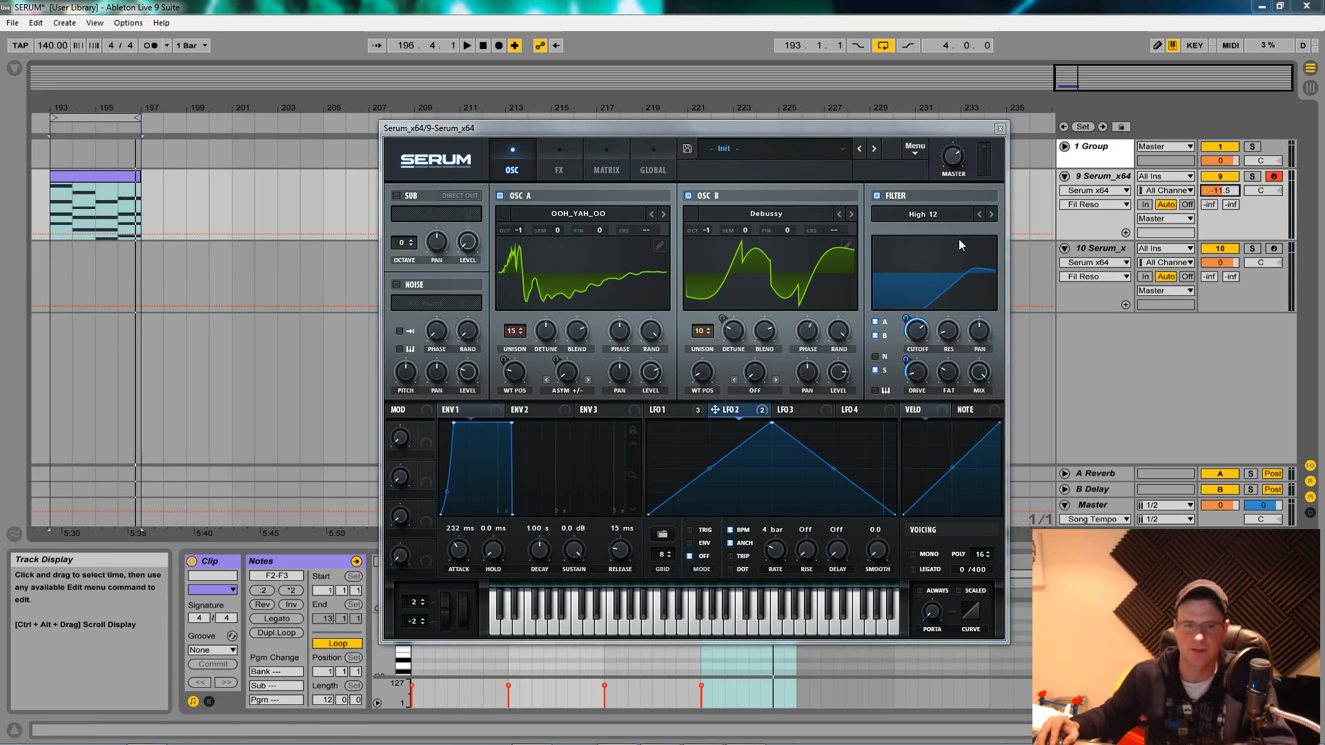
pyautogui.press('space')
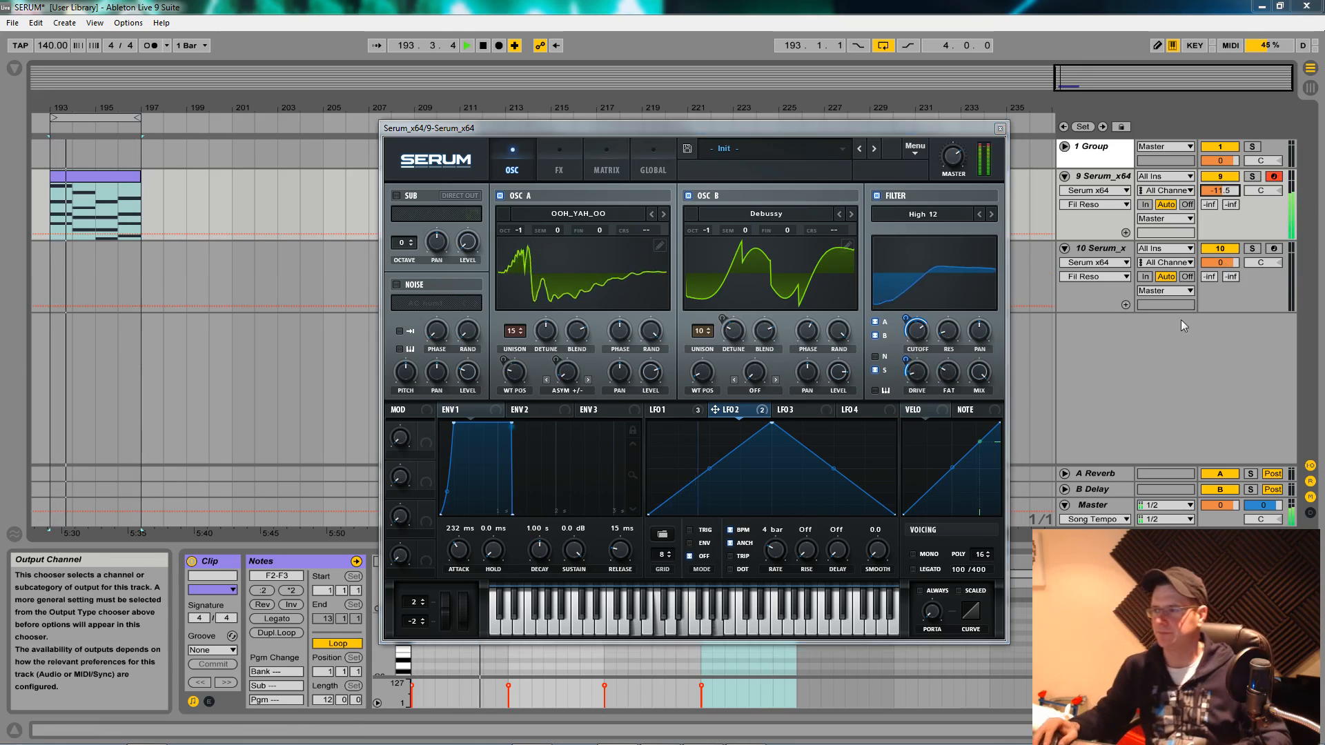
pyautogui.rightClick(748, 410)
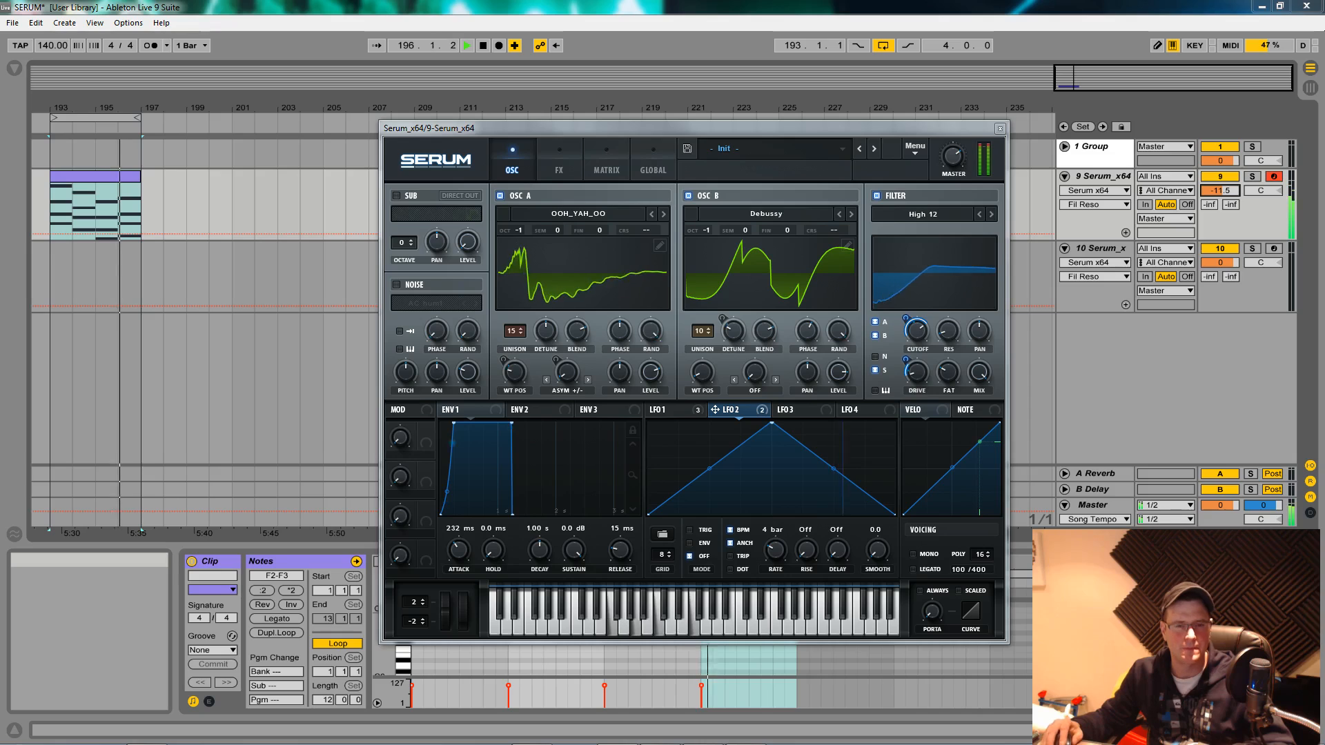
pyautogui.press('space')
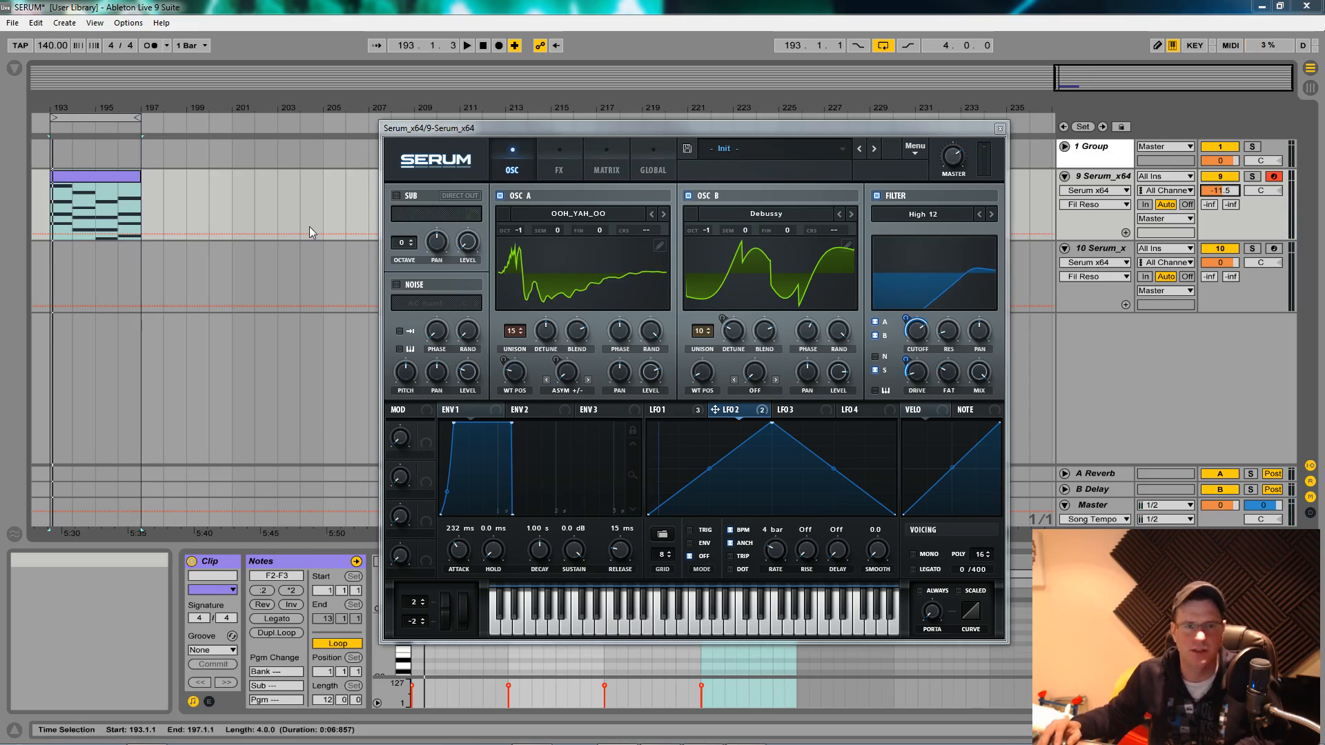
# Enable the Hyper/Dimension effect, lower the Hyper rate and set its detune to 23%
pyautogui.click(559, 164)
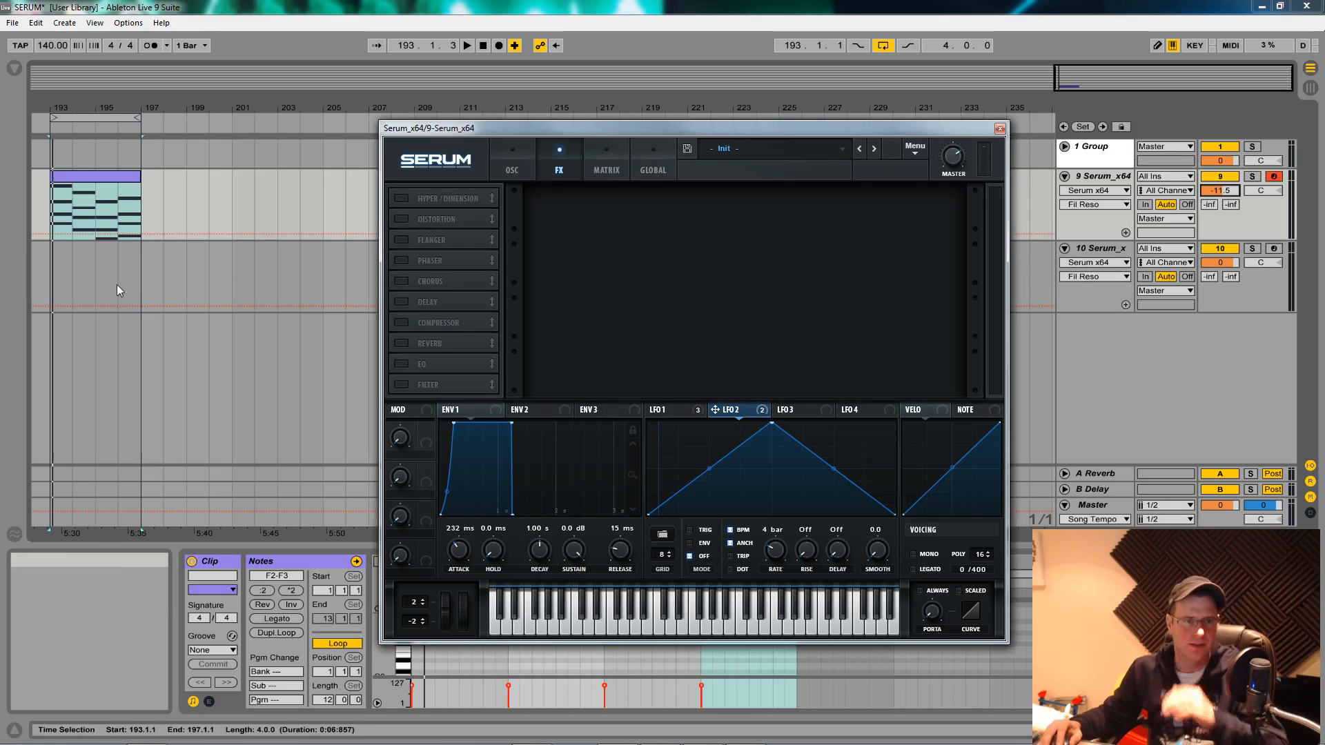
pyautogui.click(399, 199)
pyautogui.moveTo(604, 218); pyautogui.dragTo(607, 246)
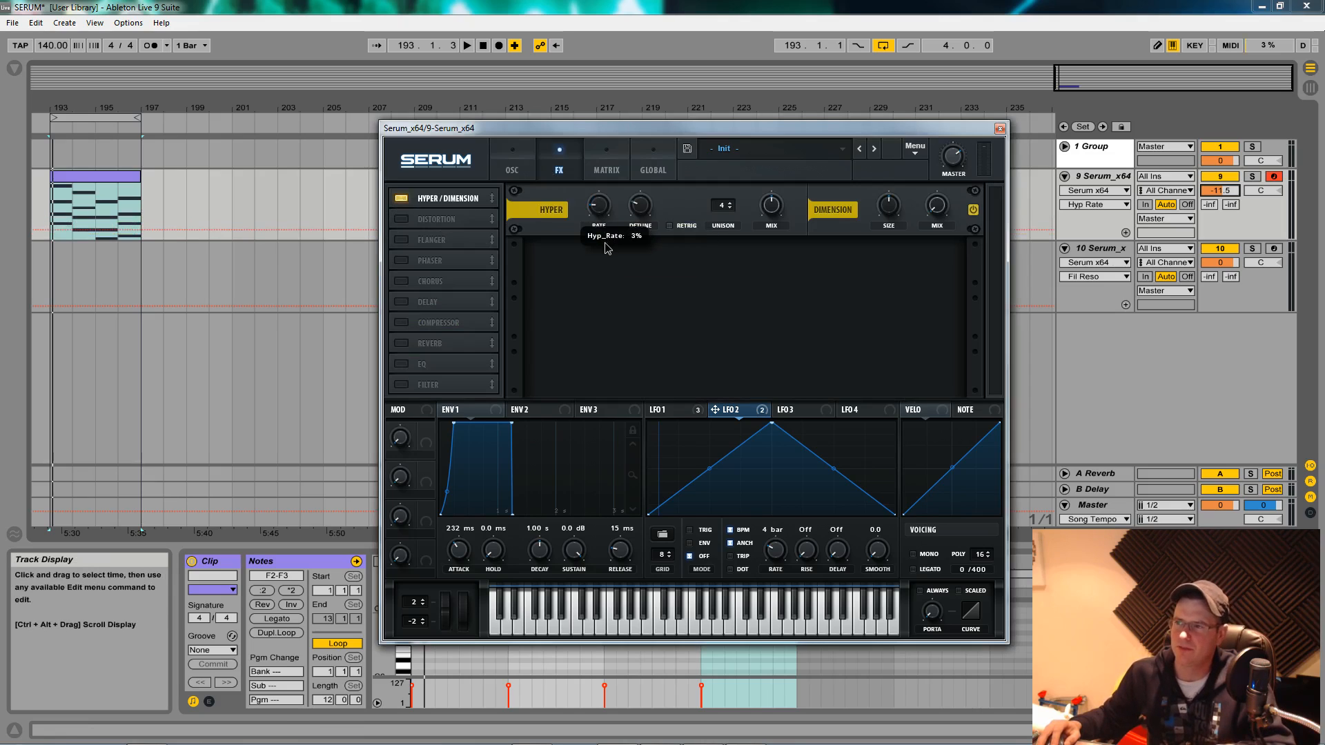
pyautogui.click(649, 209)
pyautogui.moveTo(652, 202); pyautogui.dragTo(649, 205)
pyautogui.click(601, 206)
pyautogui.click(634, 208)
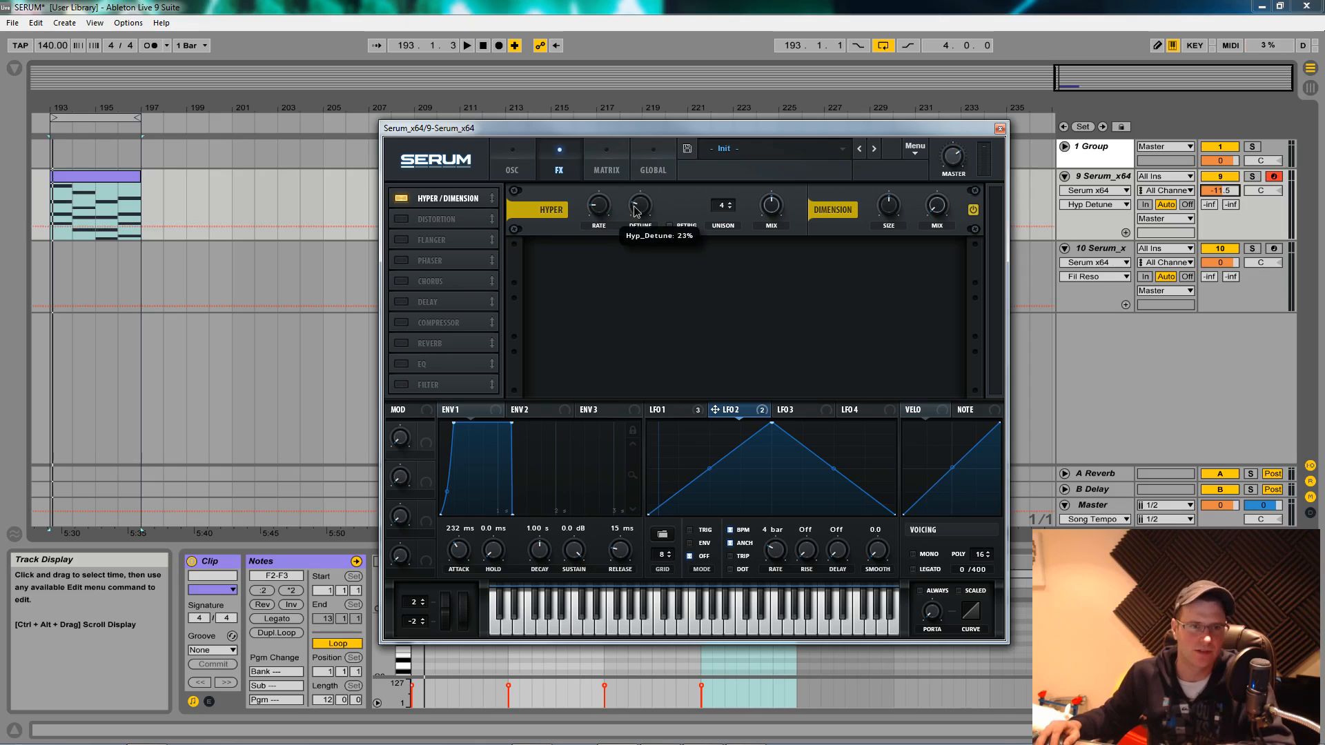
# Set the Hyper unison to 7 voices, lower its mix and play the loop with the effect on
pyautogui.moveTo(718, 208); pyautogui.dragTo(716, 112)
pyautogui.moveTo(777, 209); pyautogui.dragTo(771, 226)
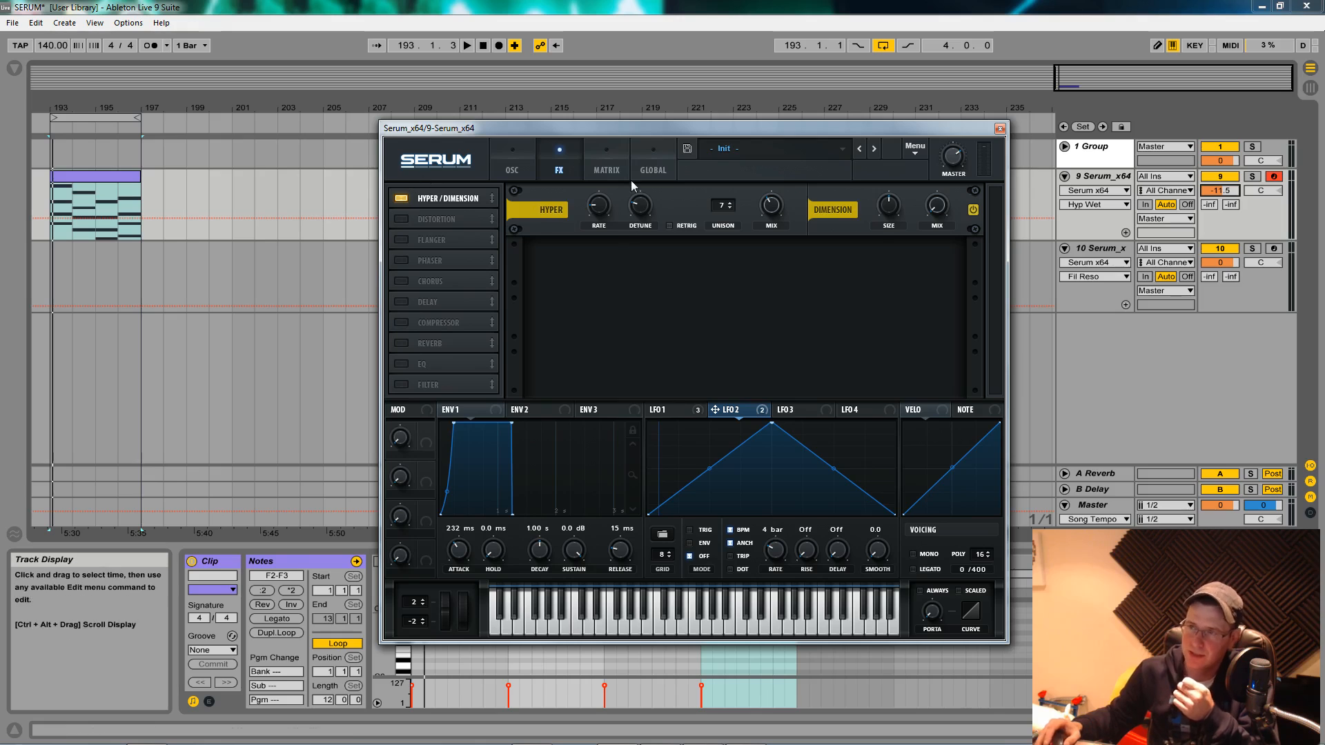
pyautogui.click(512, 169)
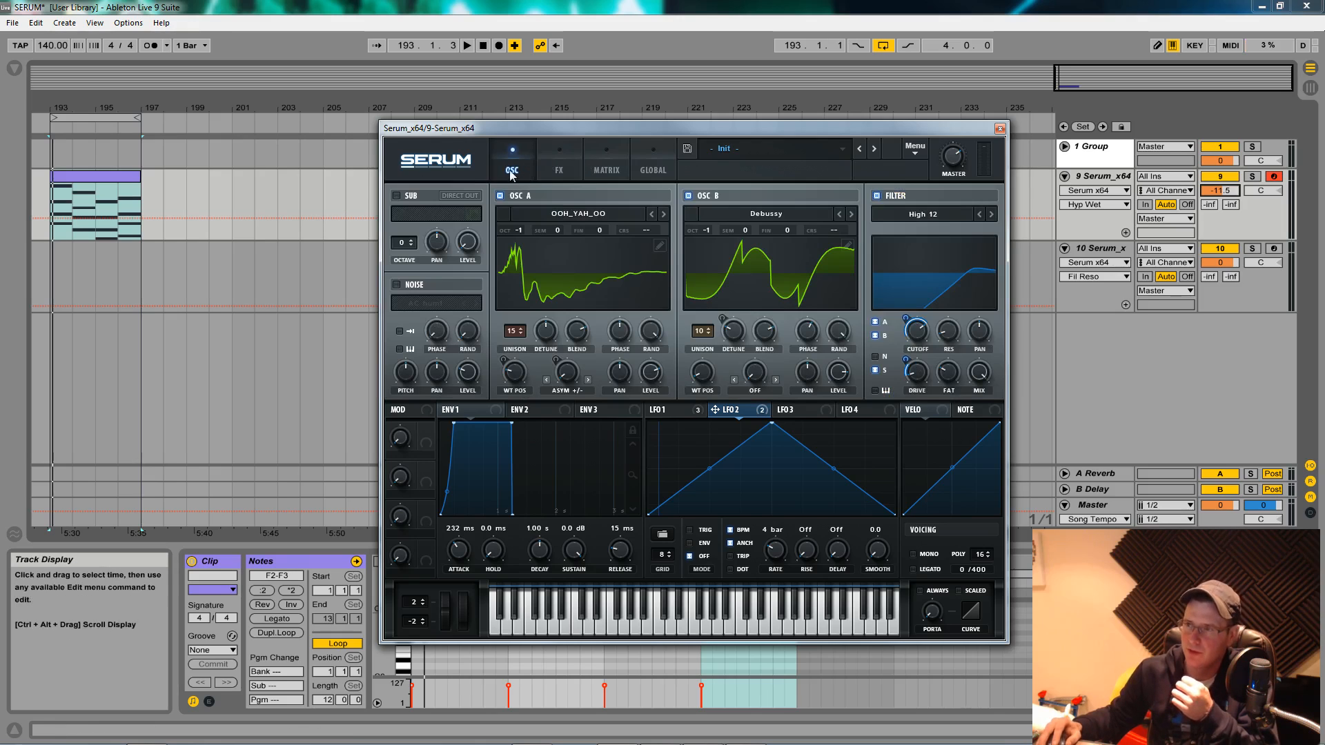
pyautogui.click(570, 171)
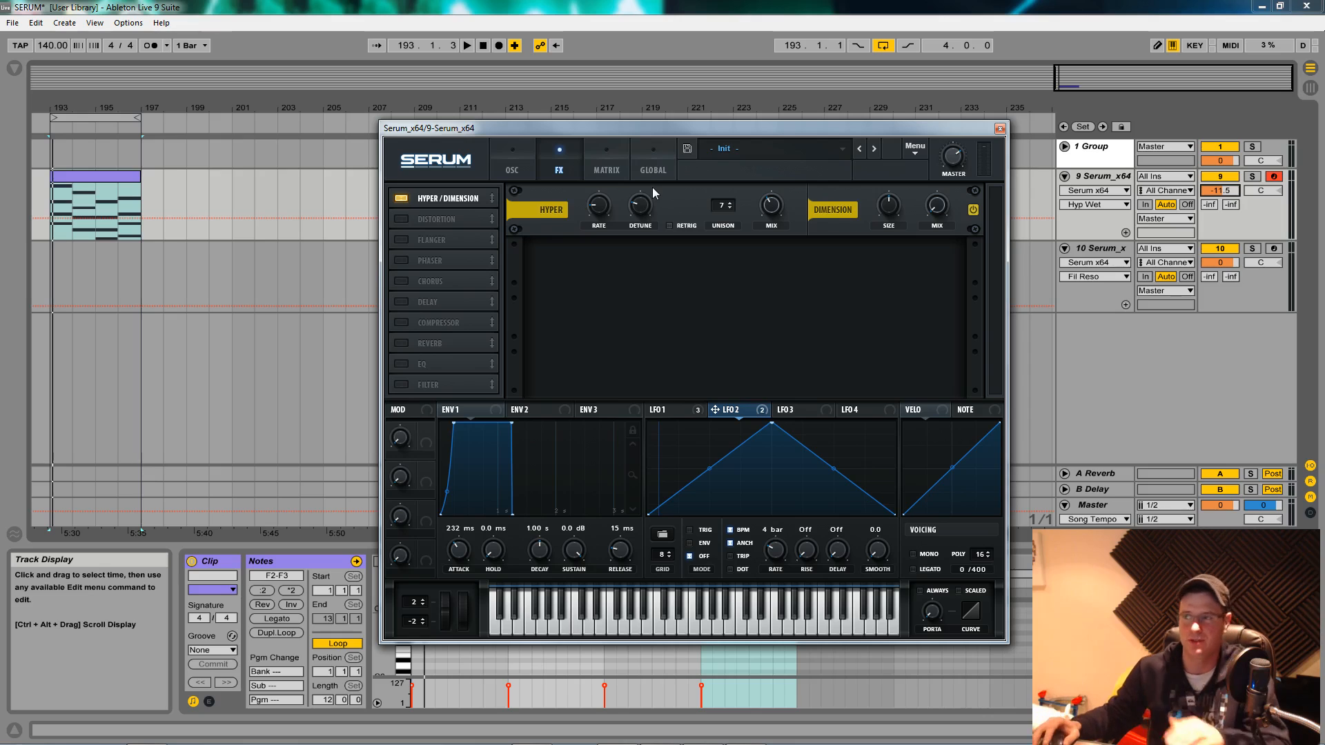
pyautogui.press('space')
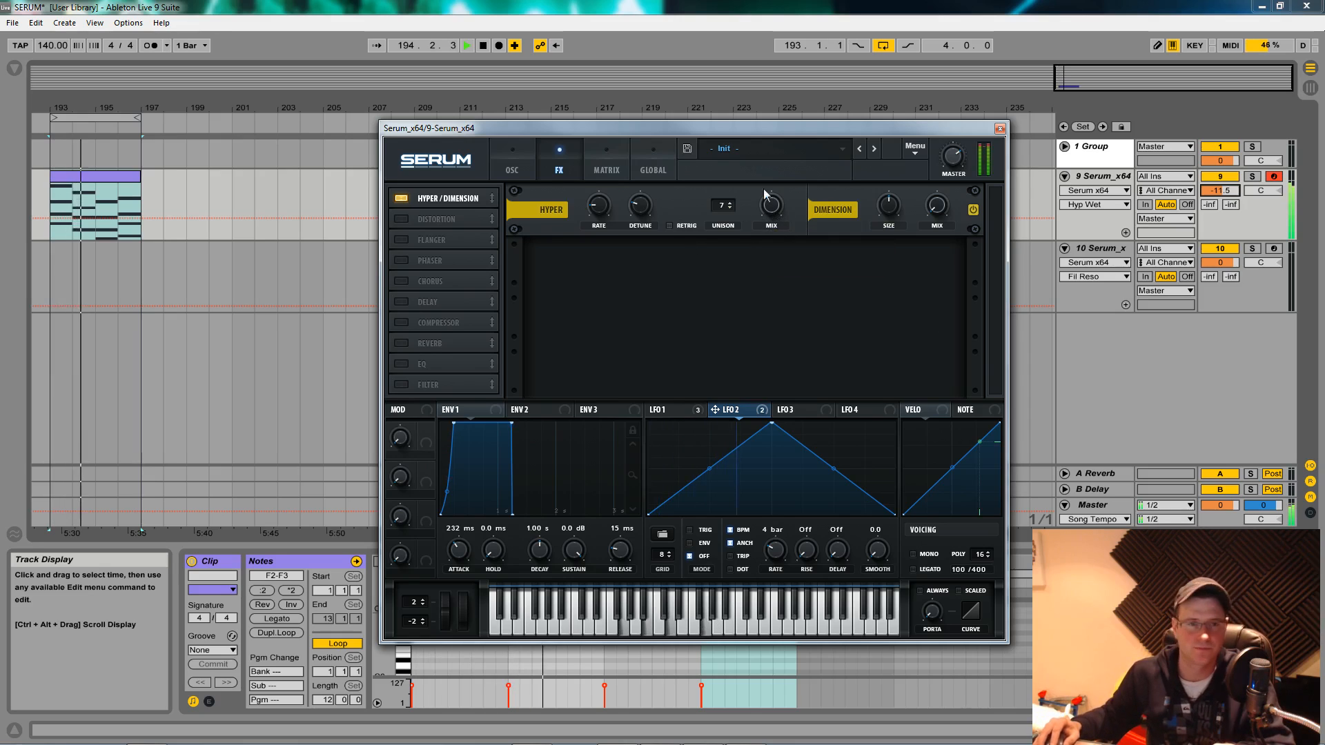
# Adjust the Dimension size, raise its mix from zero, and play the loop with the effect applied
pyautogui.press('space')
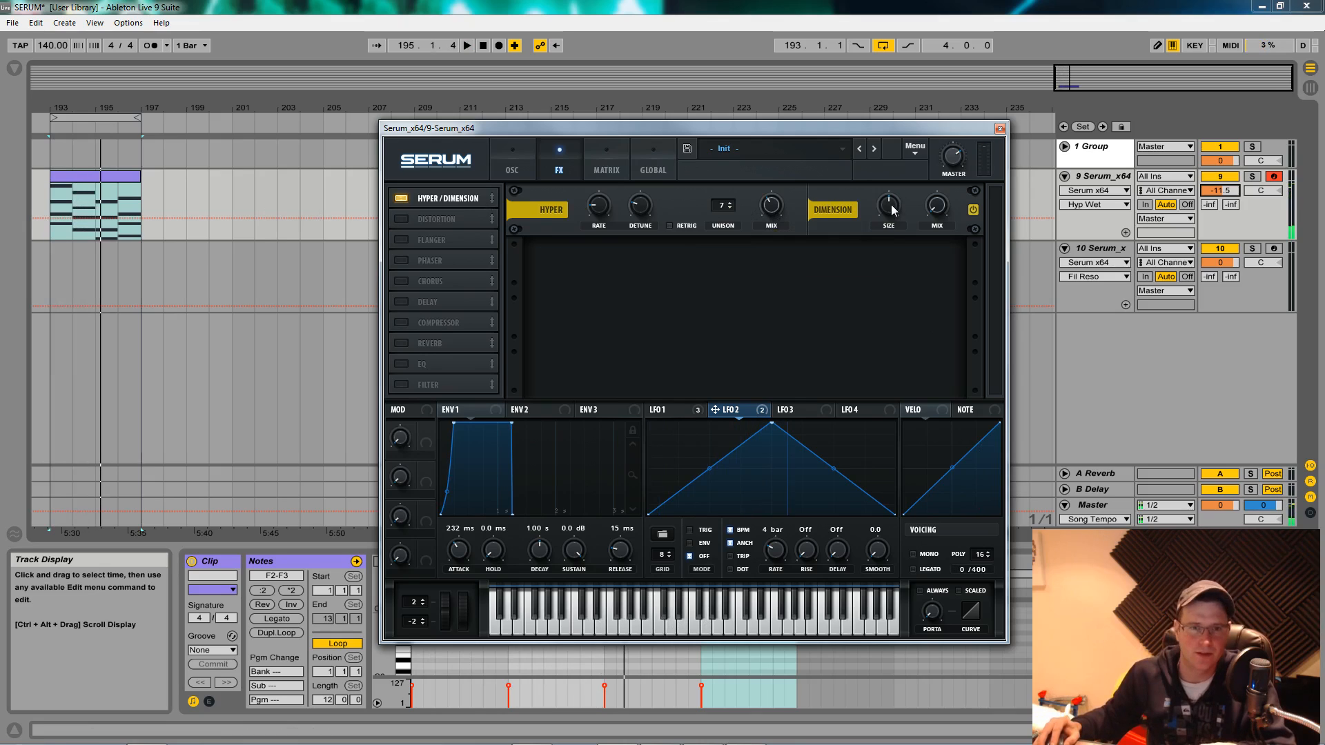
pyautogui.moveTo(893, 209)
pyautogui.mouseDown()
pyautogui.moveTo(895, 220)
pyautogui.moveTo(900, 207)
pyautogui.mouseUp()
pyautogui.click(937, 205)
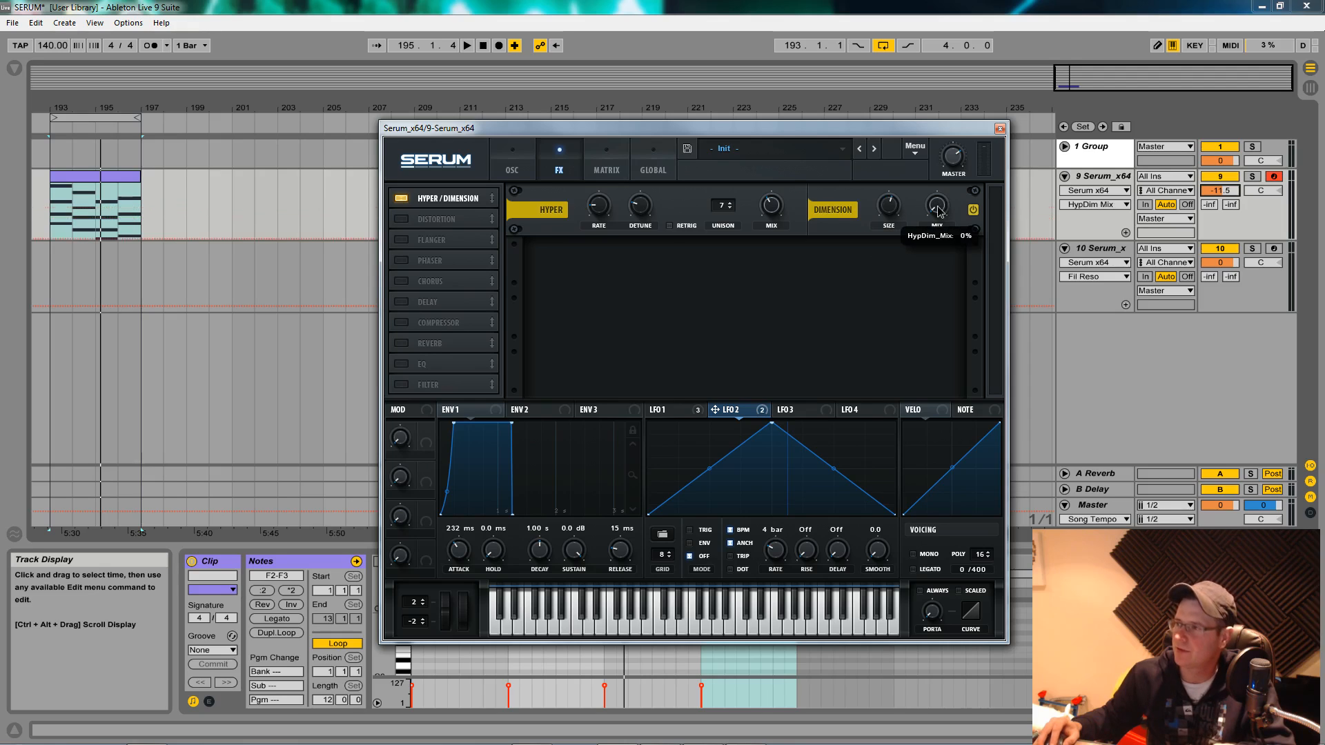
pyautogui.moveTo(937, 180); pyautogui.dragTo(927, 142)
pyautogui.click(891, 204)
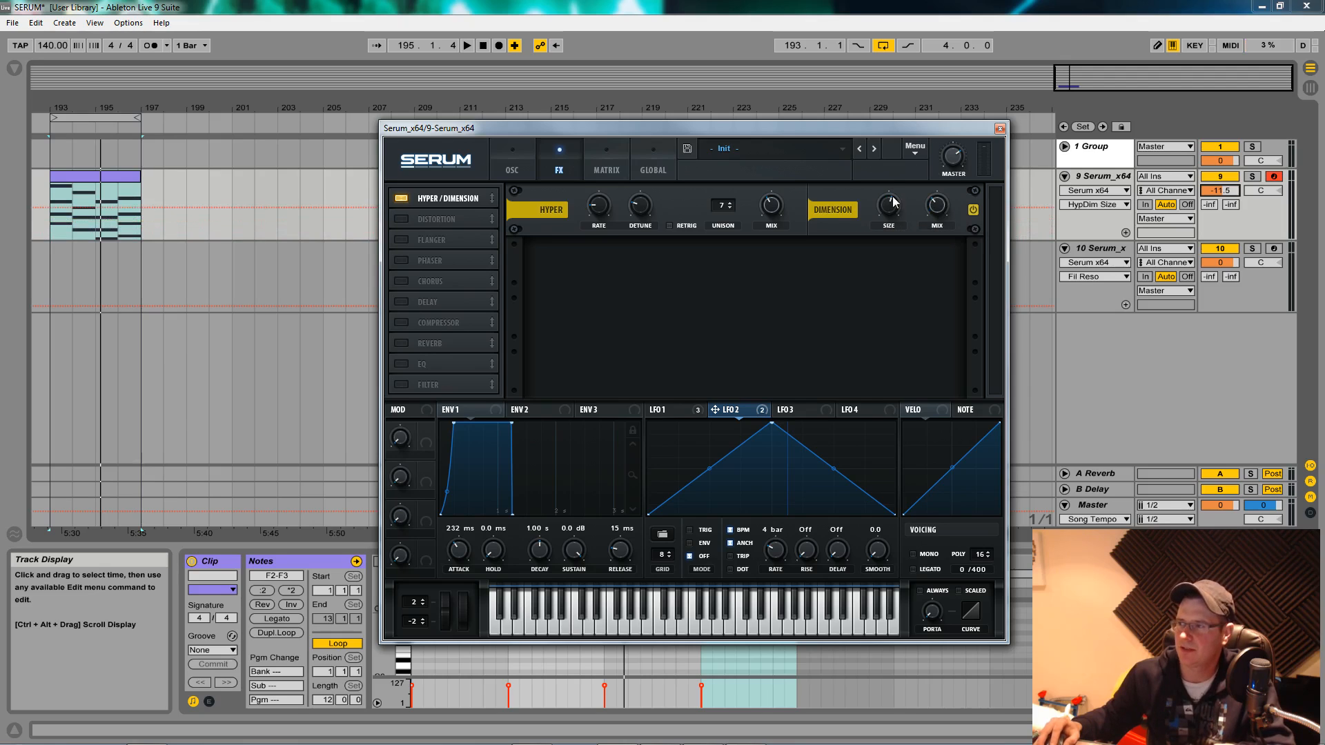
pyautogui.press('space')
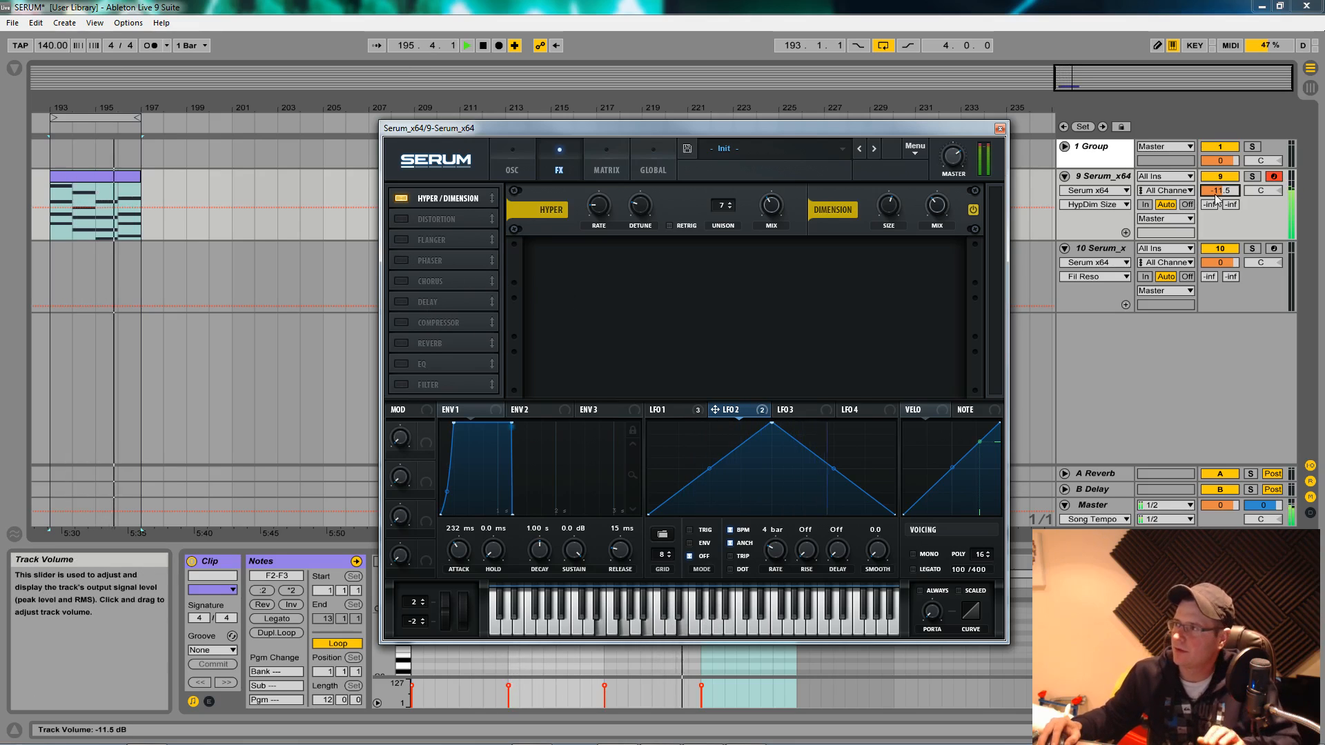
# Set the first Serum track's volume to -13.3 dB during playback and stop the loop
pyautogui.moveTo(1219, 190); pyautogui.dragTo(1218, 210)
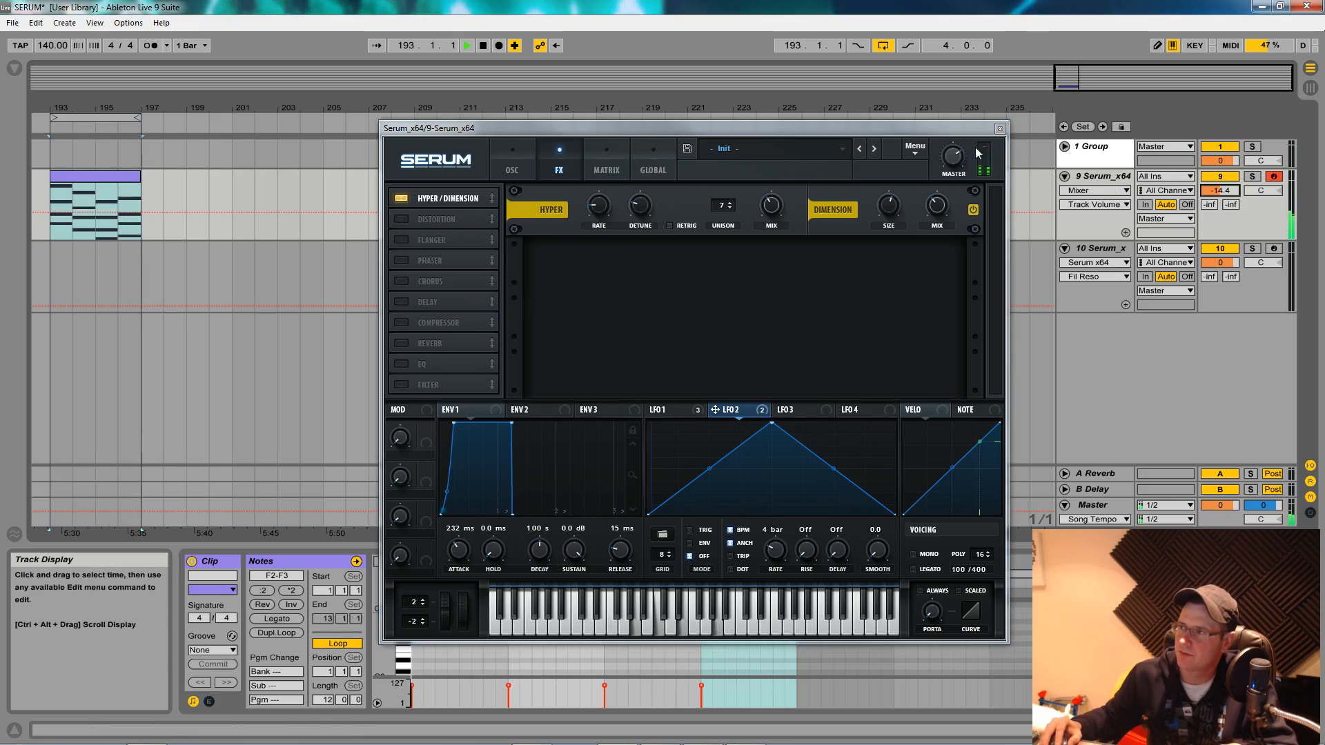
pyautogui.moveTo(955, 159); pyautogui.dragTo(957, 169)
pyautogui.moveTo(1218, 190); pyautogui.dragTo(1219, 183)
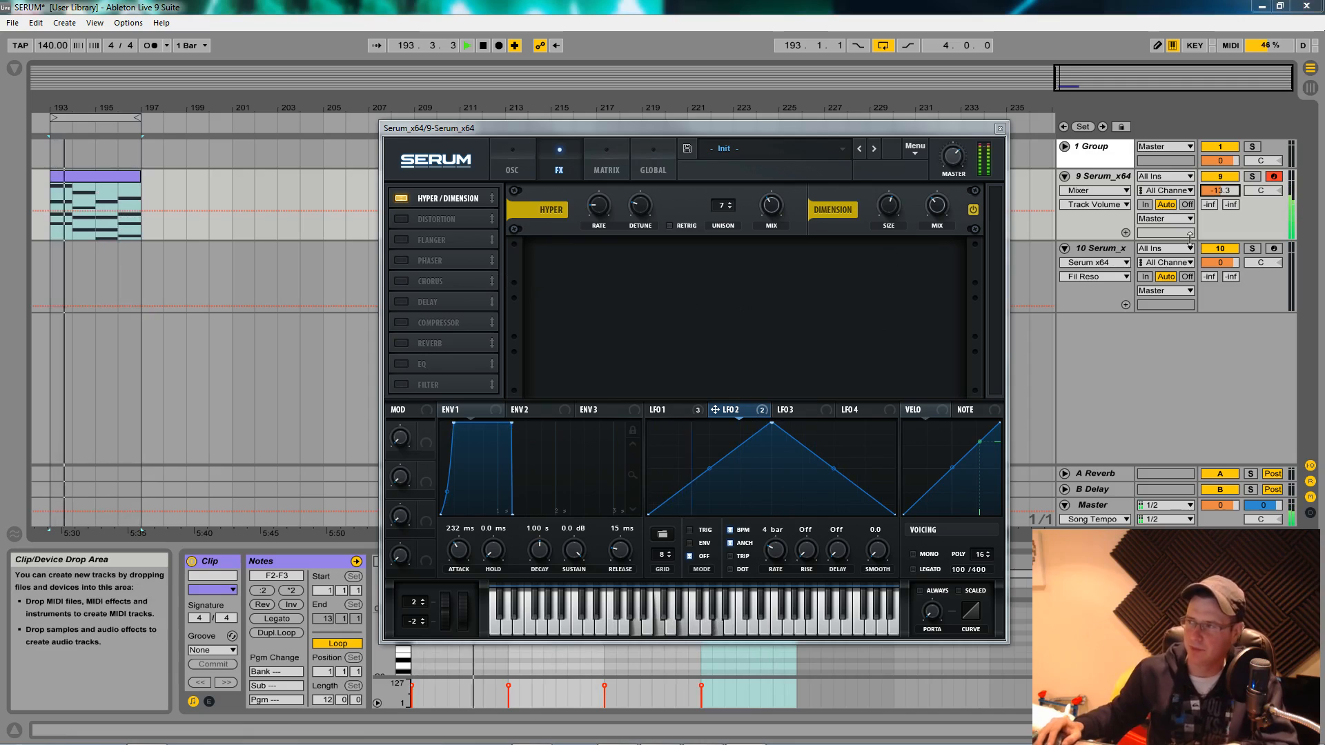
pyautogui.press('space')
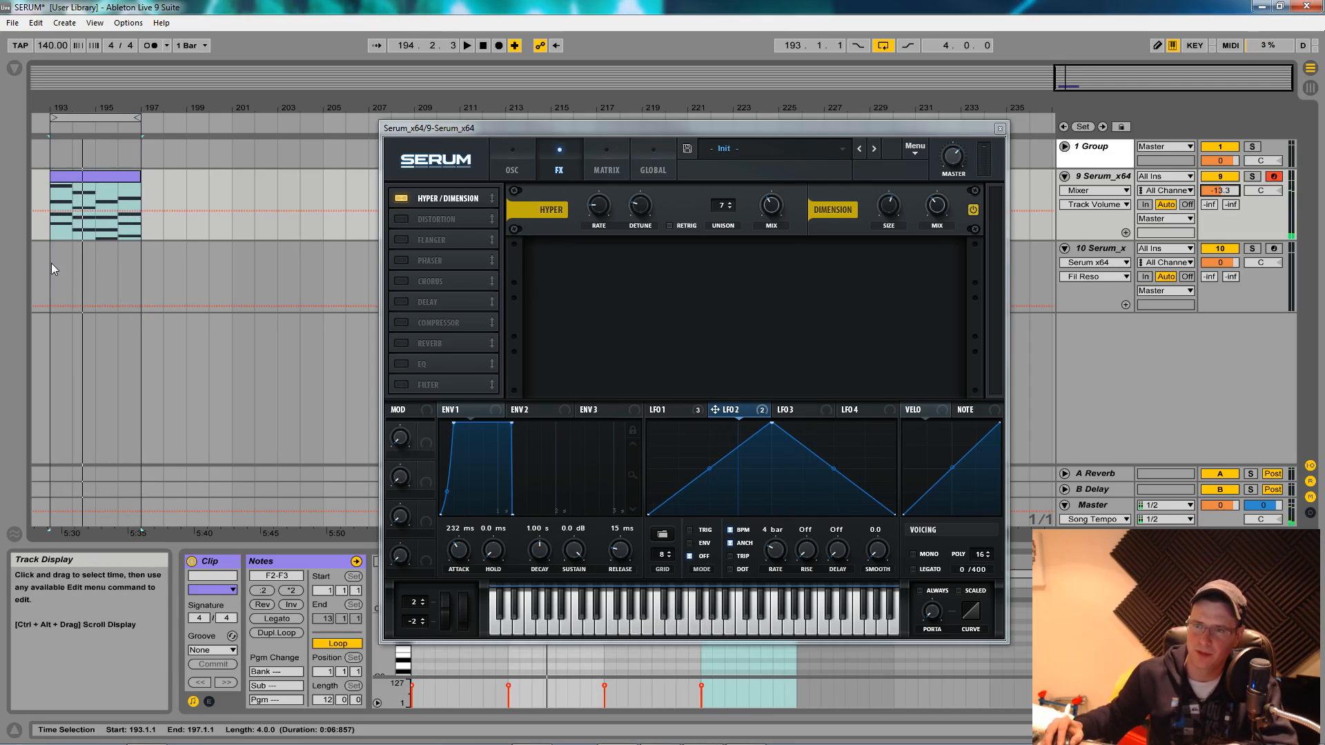
# Return the playback position to bar 193, enable Reverb with adjusted size and damping, and set its high cut to 42%
pyautogui.click(51, 263)
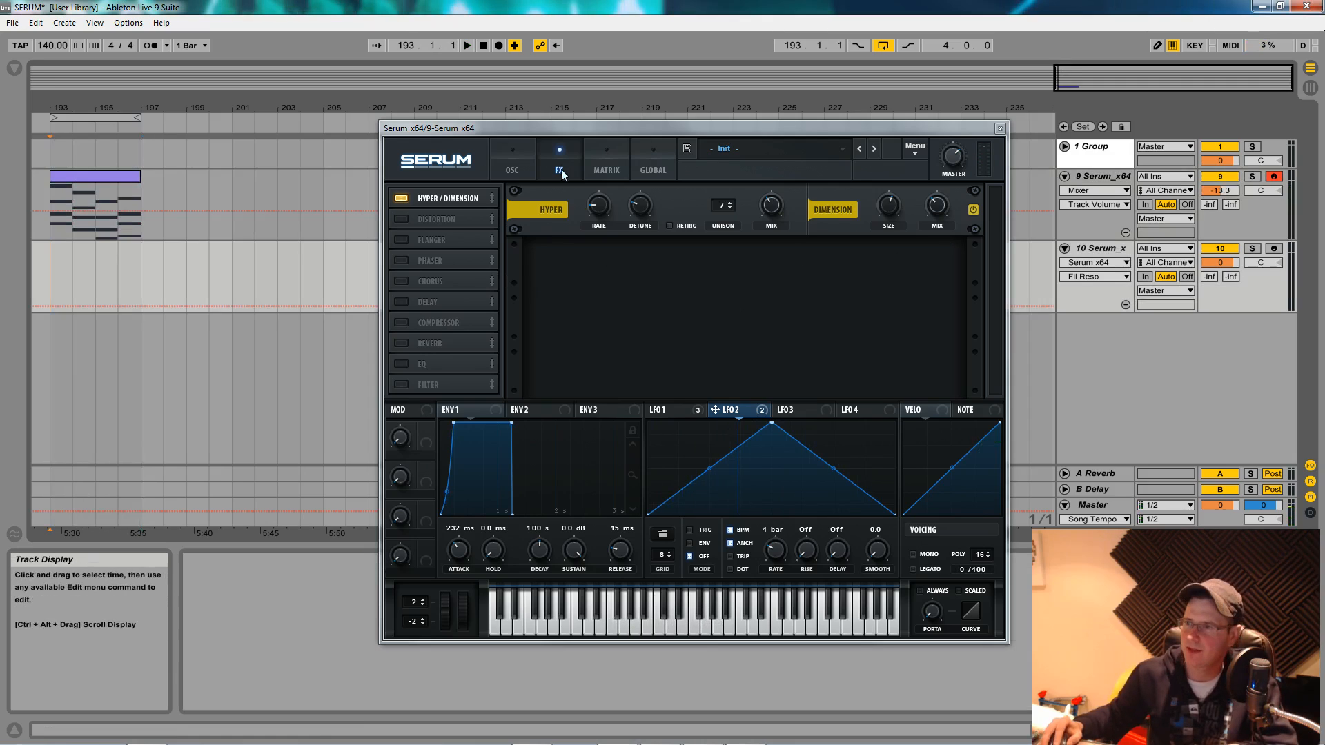
pyautogui.click(398, 341)
pyautogui.moveTo(594, 264); pyautogui.dragTo(598, 245)
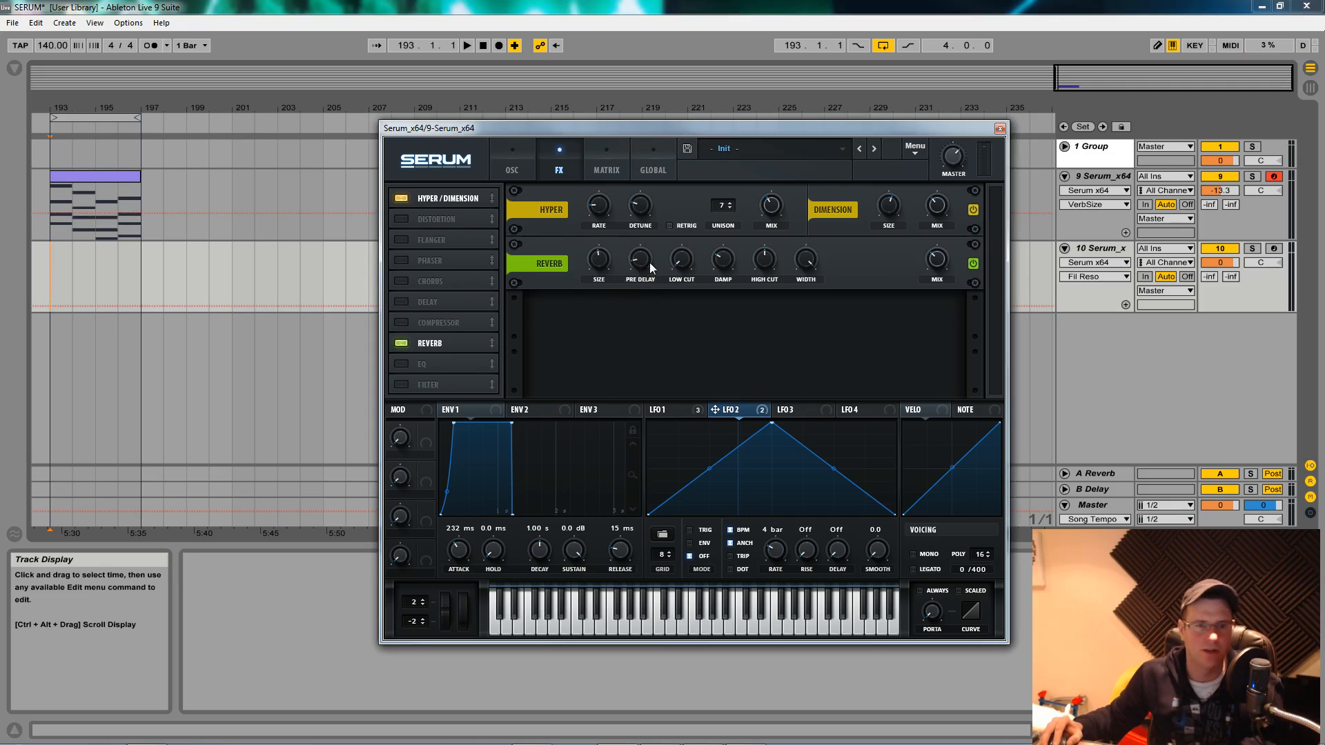
pyautogui.click(721, 255)
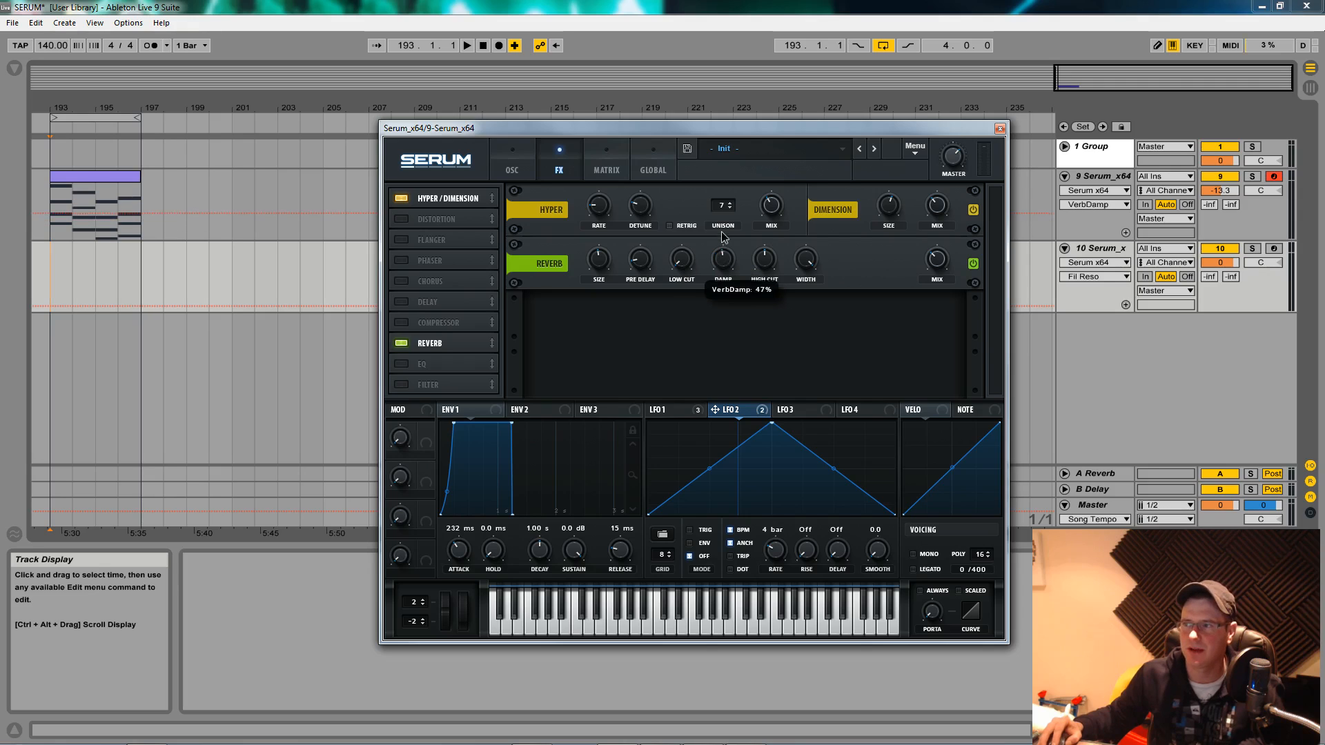
pyautogui.click(764, 259)
pyautogui.moveTo(772, 270); pyautogui.dragTo(770, 273)
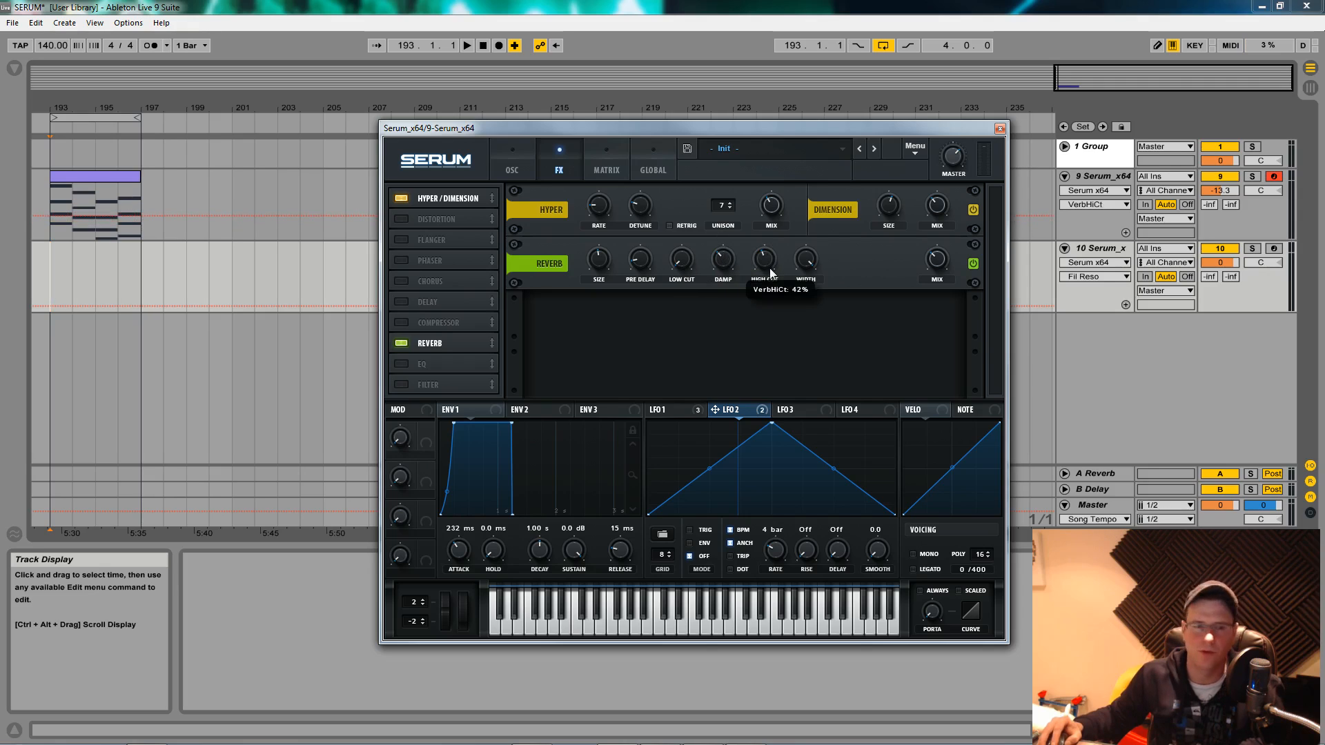
# Adjust the reverb mix and play the loop to hear the pad with reverb
pyautogui.click(933, 261)
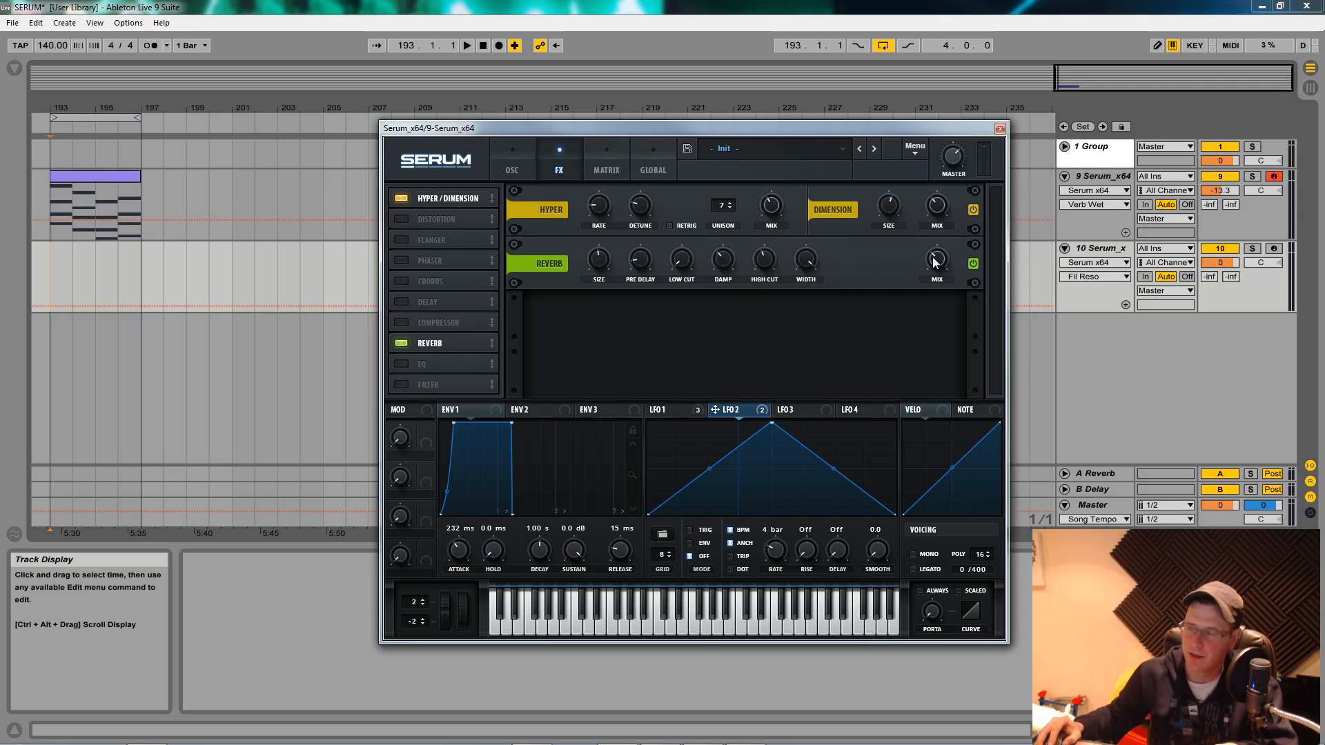
pyautogui.press('space')
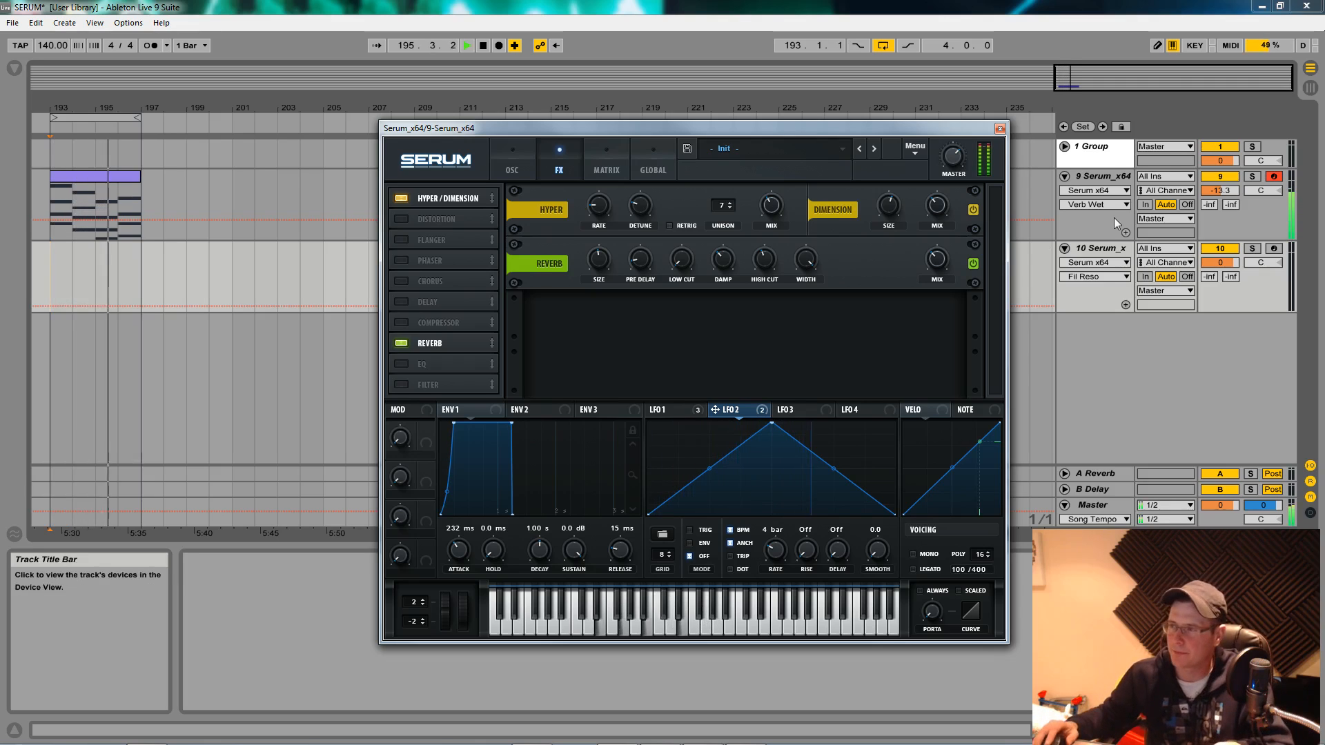
pyautogui.press('space')
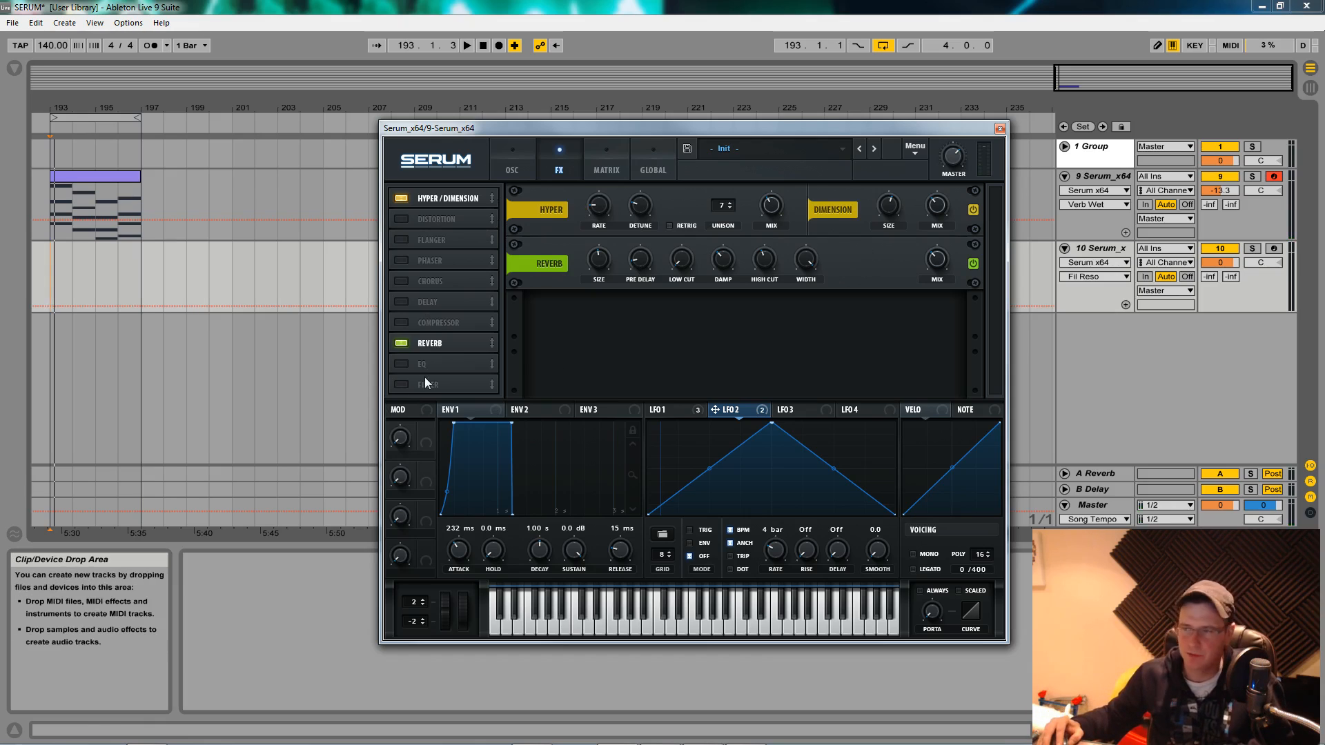
# Enable the EQ and make its high band a peak at 1226 Hz, adjusting the band's Q and gain
pyautogui.click(400, 365)
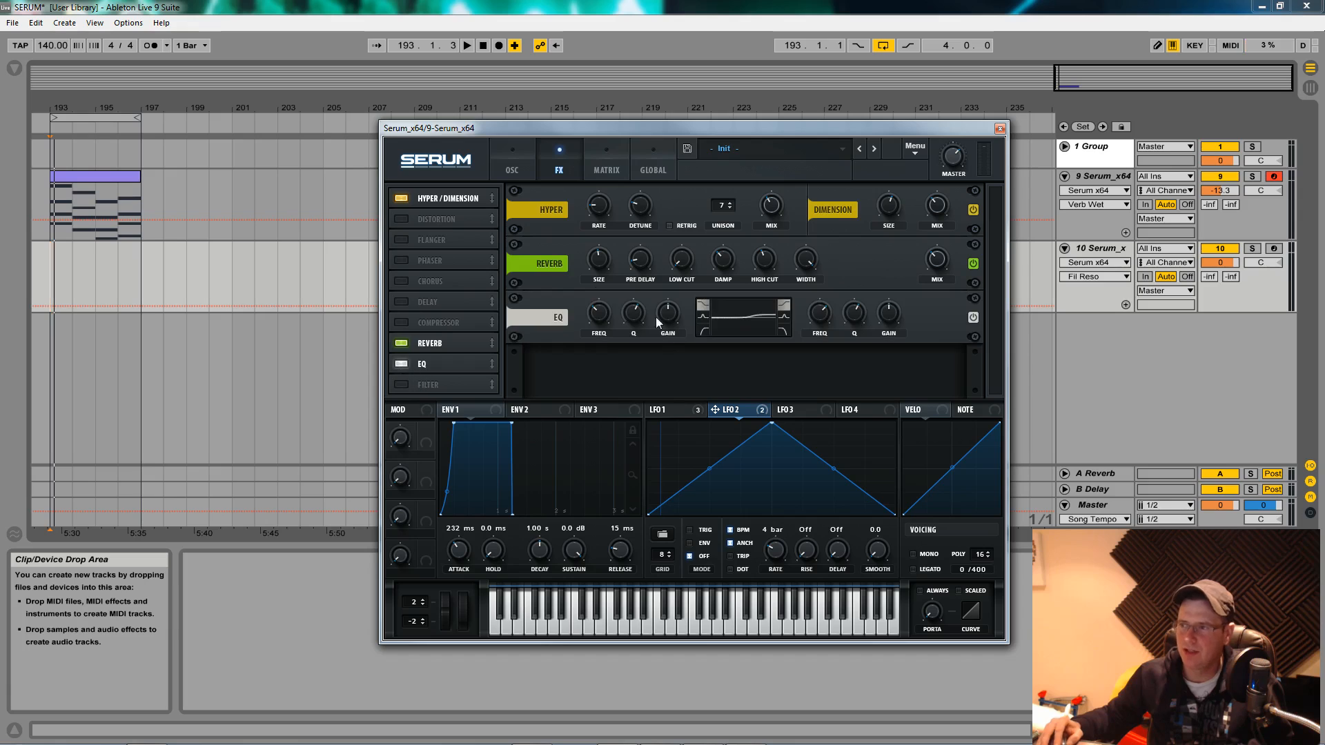
pyautogui.click(784, 317)
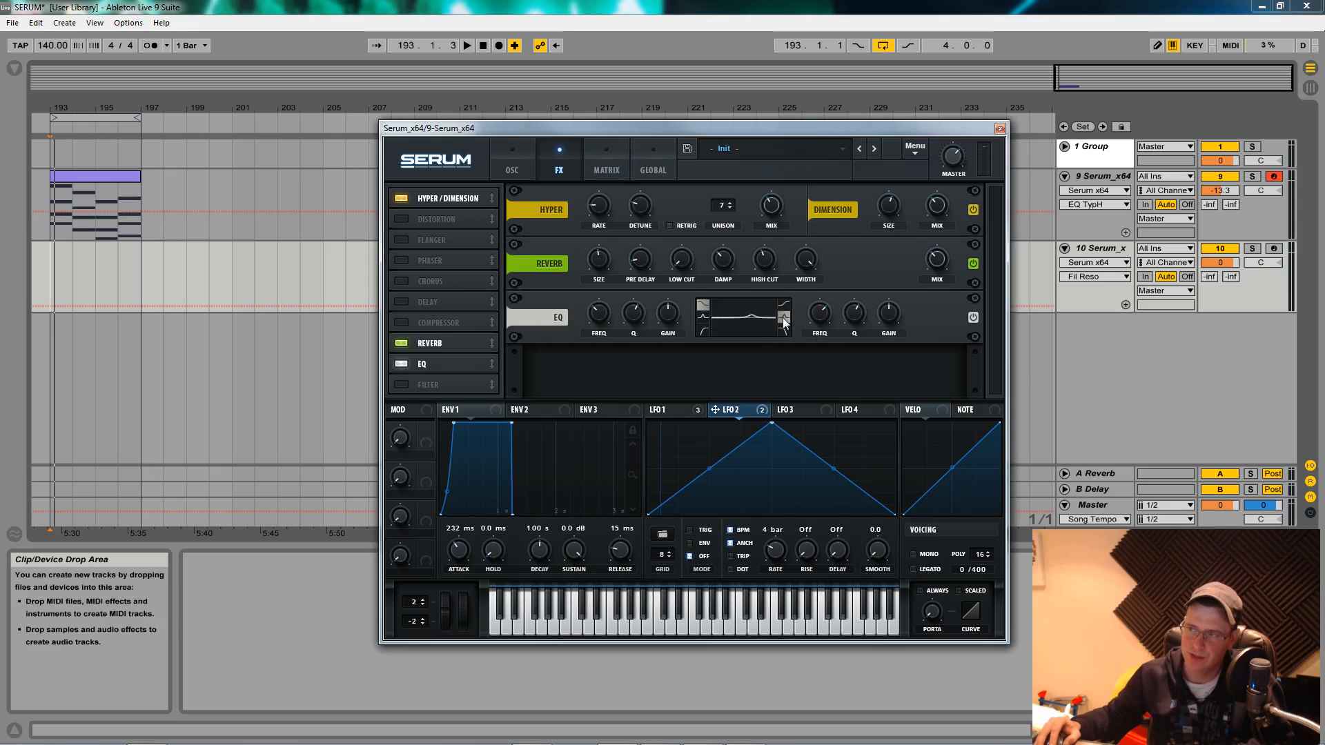
pyautogui.moveTo(833, 319); pyautogui.dragTo(819, 336)
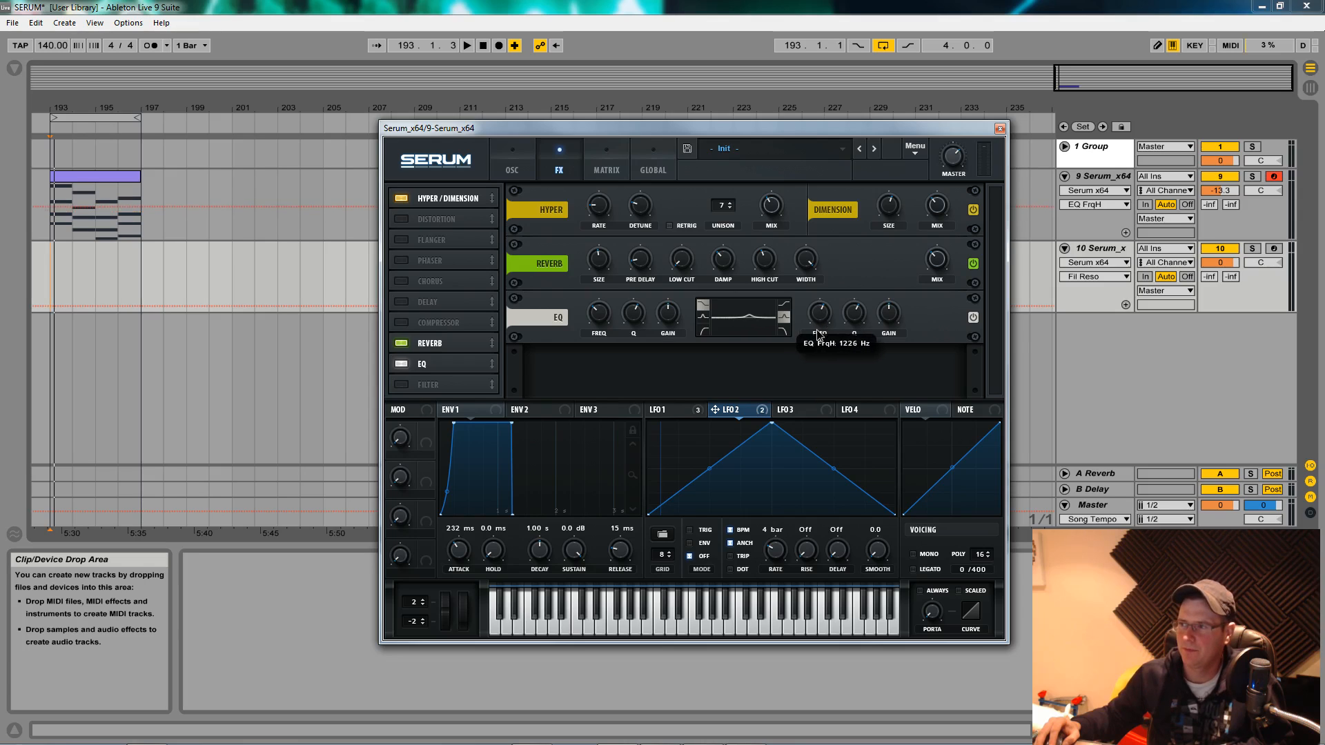
pyautogui.moveTo(862, 336); pyautogui.dragTo(893, 292)
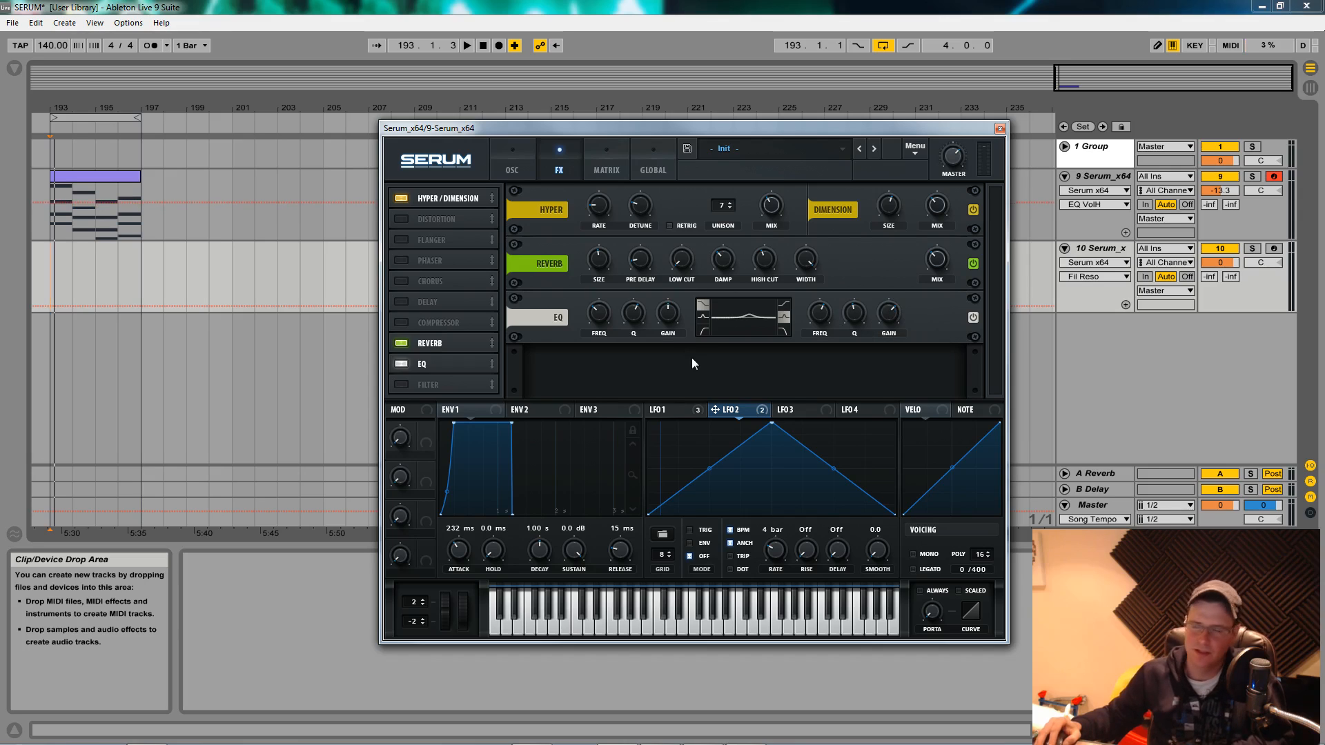
pyautogui.click(816, 322)
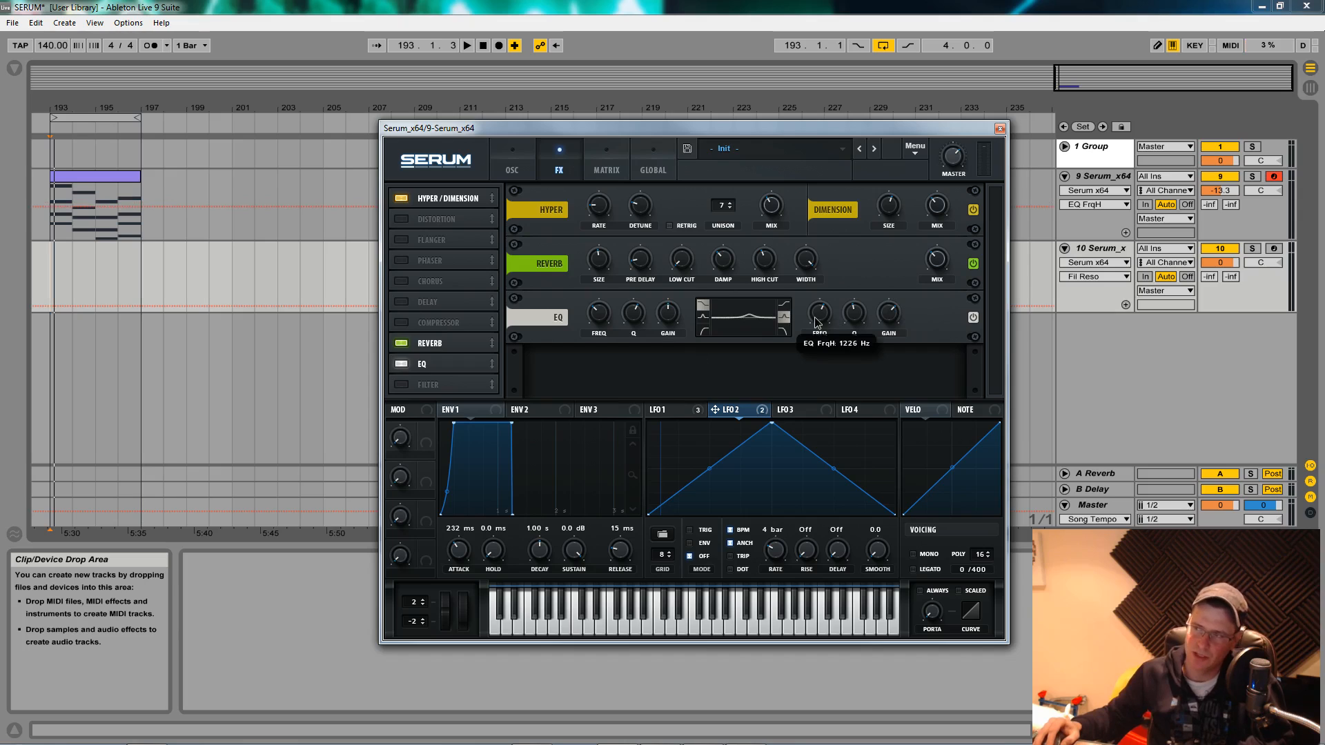
# Assign LFO 2 to modulate the frequency of the EQ's high band
pyautogui.click(517, 172)
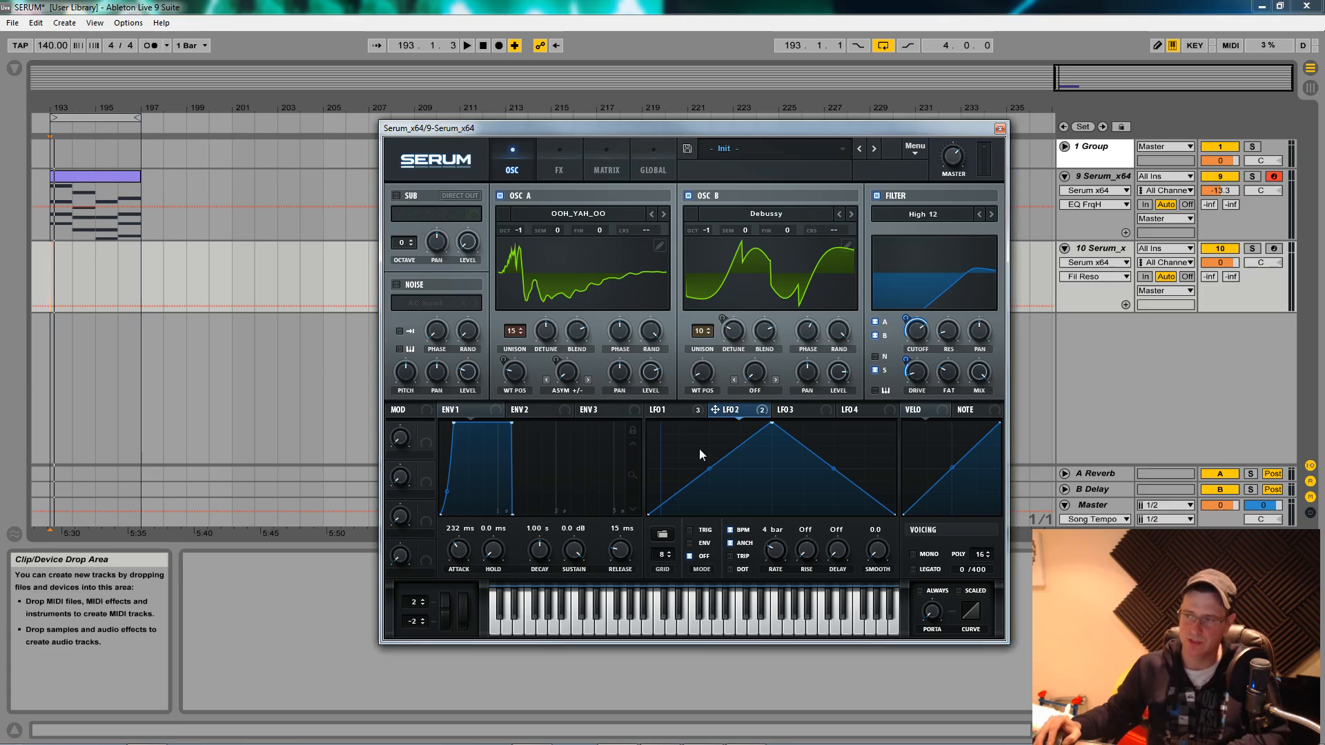
pyautogui.click(565, 164)
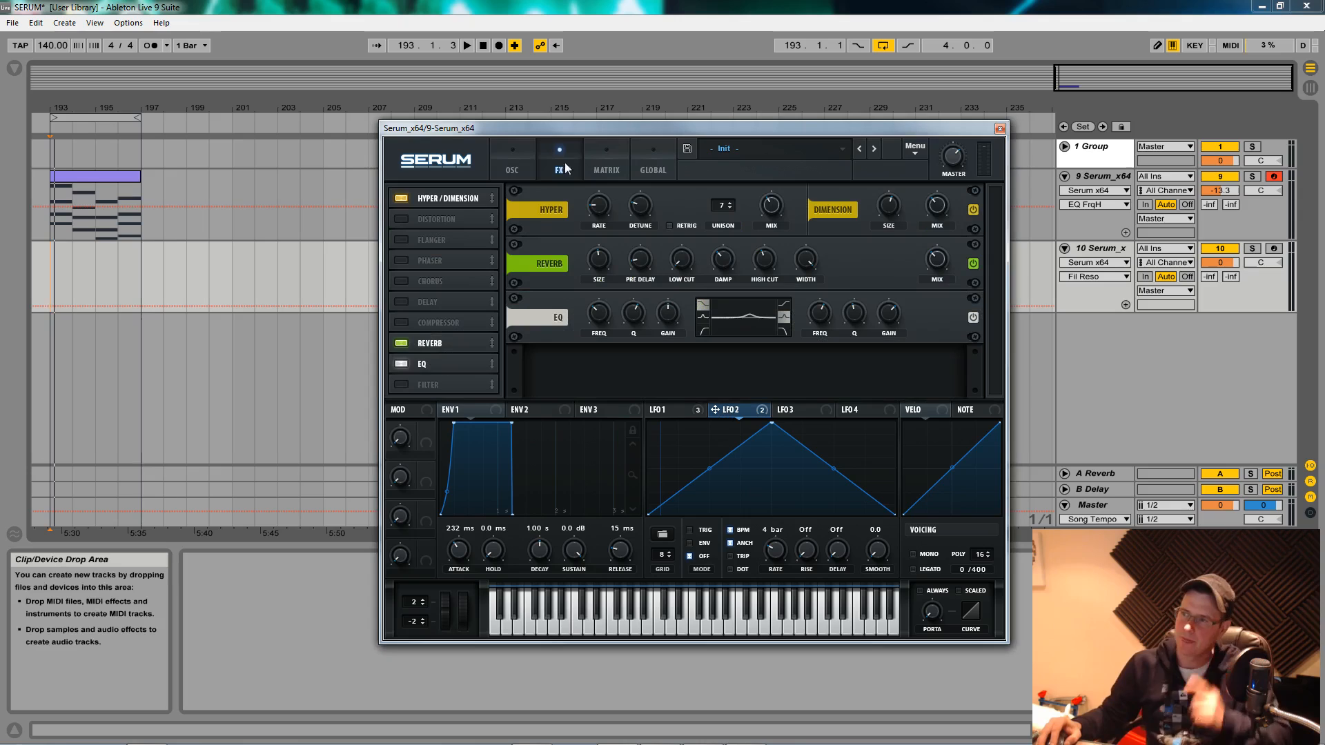
pyautogui.moveTo(717, 407); pyautogui.dragTo(818, 318)
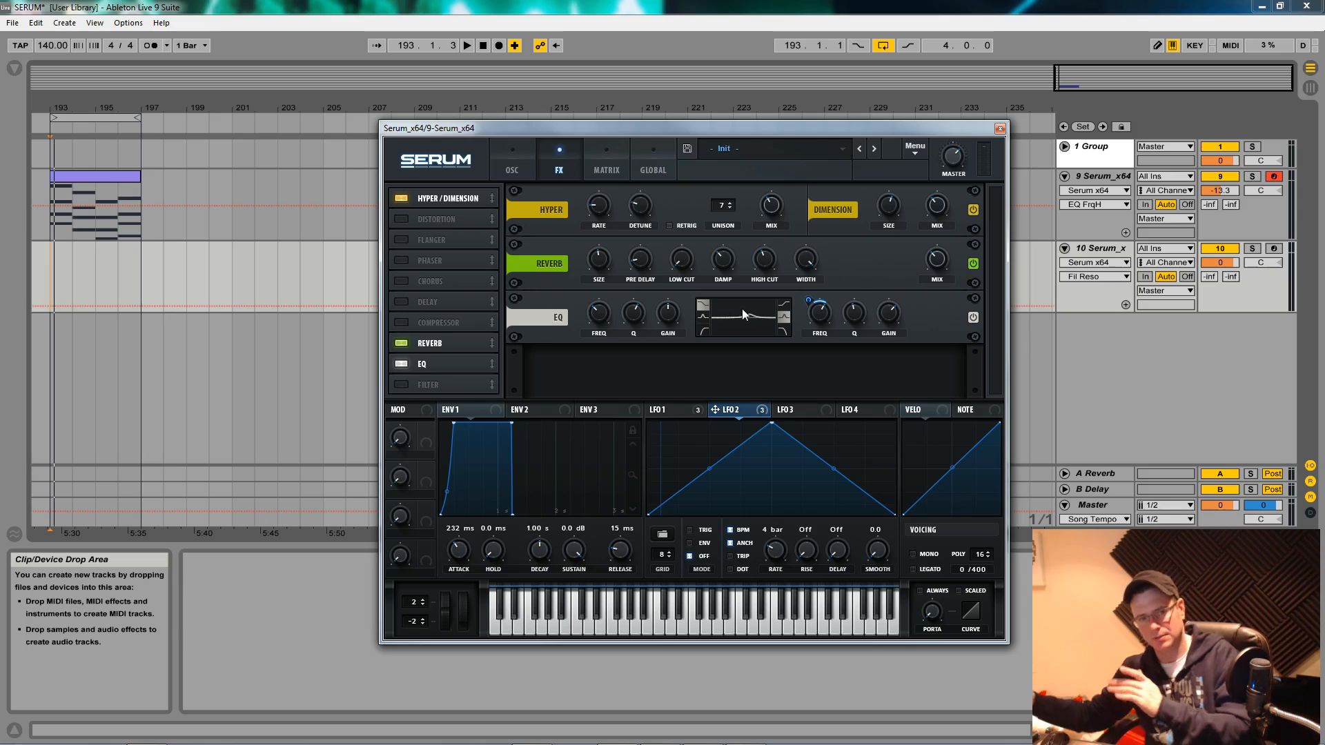
# Play the loop with the modulated EQ and lower the first Serum track's volume to -15.8 dB
pyautogui.press('space')
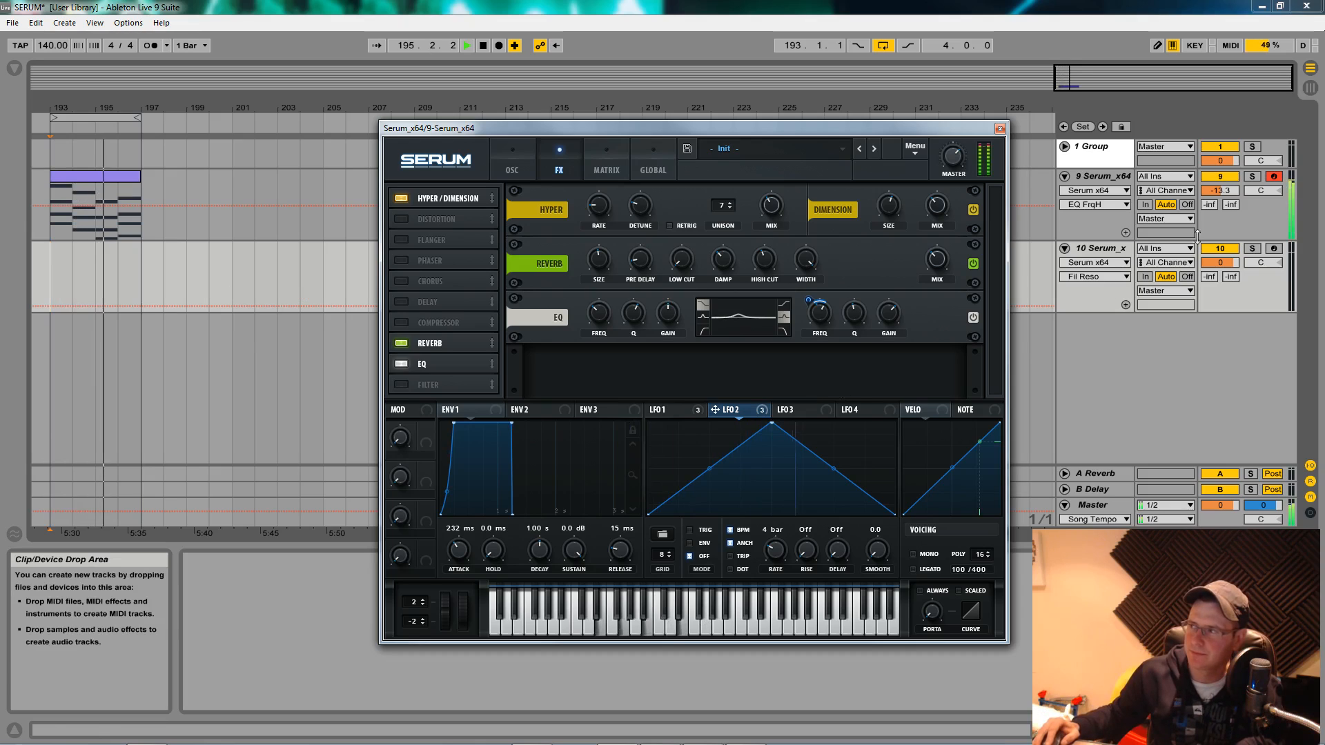
pyautogui.moveTo(1231, 196)
pyautogui.mouseDown()
pyautogui.moveTo(1232, 221)
pyautogui.moveTo(1234, 202)
pyautogui.mouseUp()
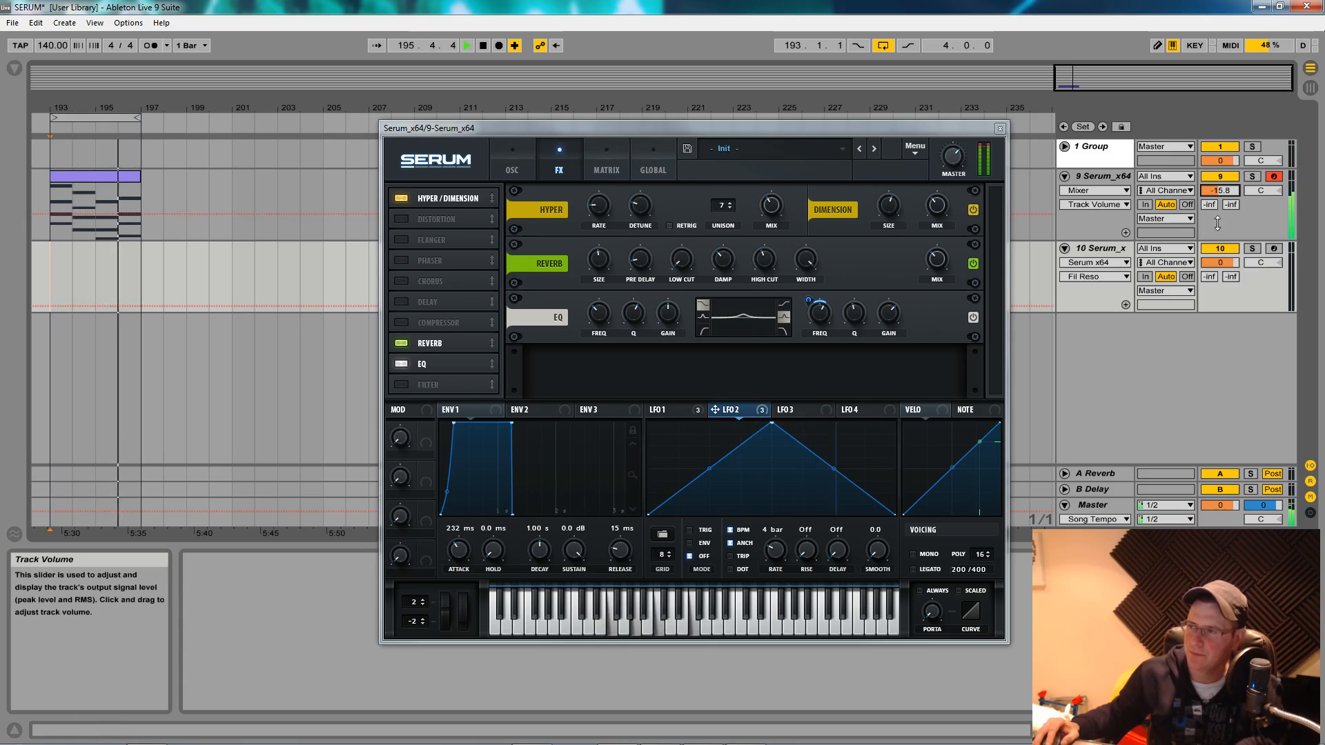
pyautogui.press('space')
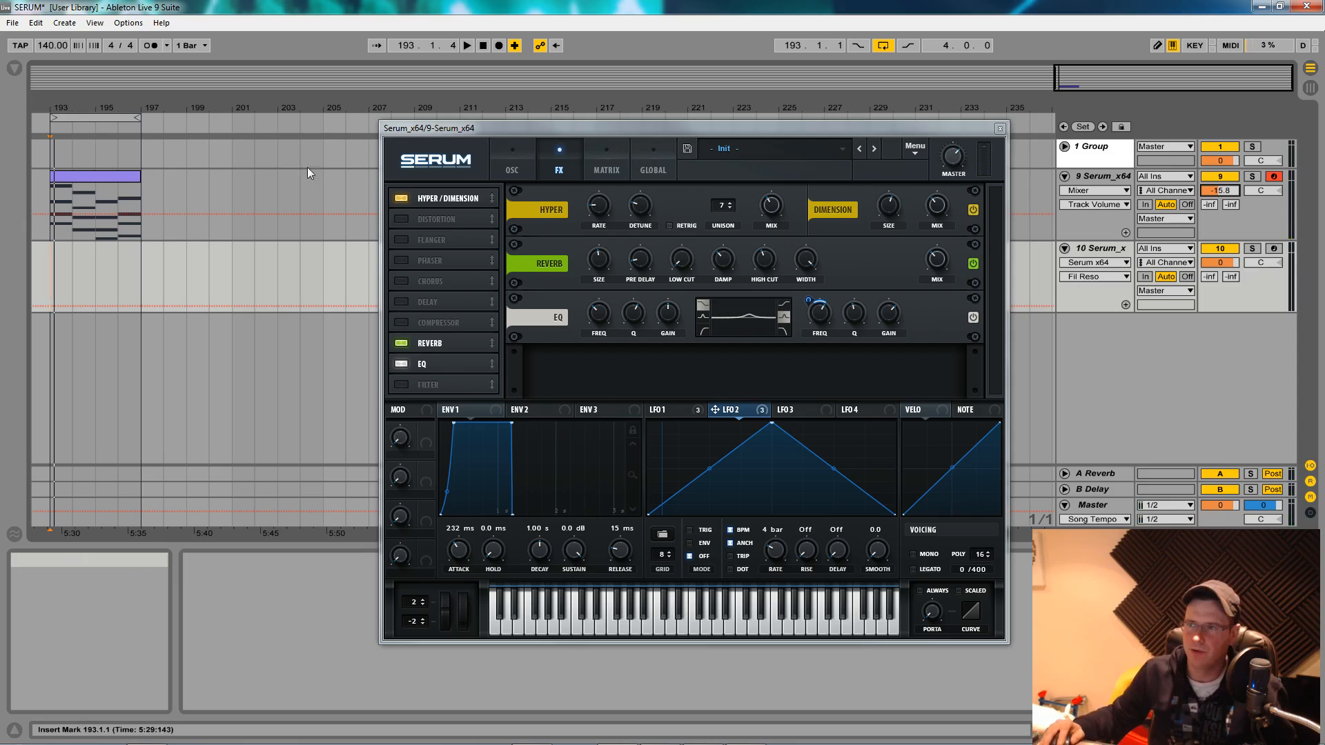
# Show the oscillators and play the loop to examine how the wavetables and filter move
pyautogui.click(522, 168)
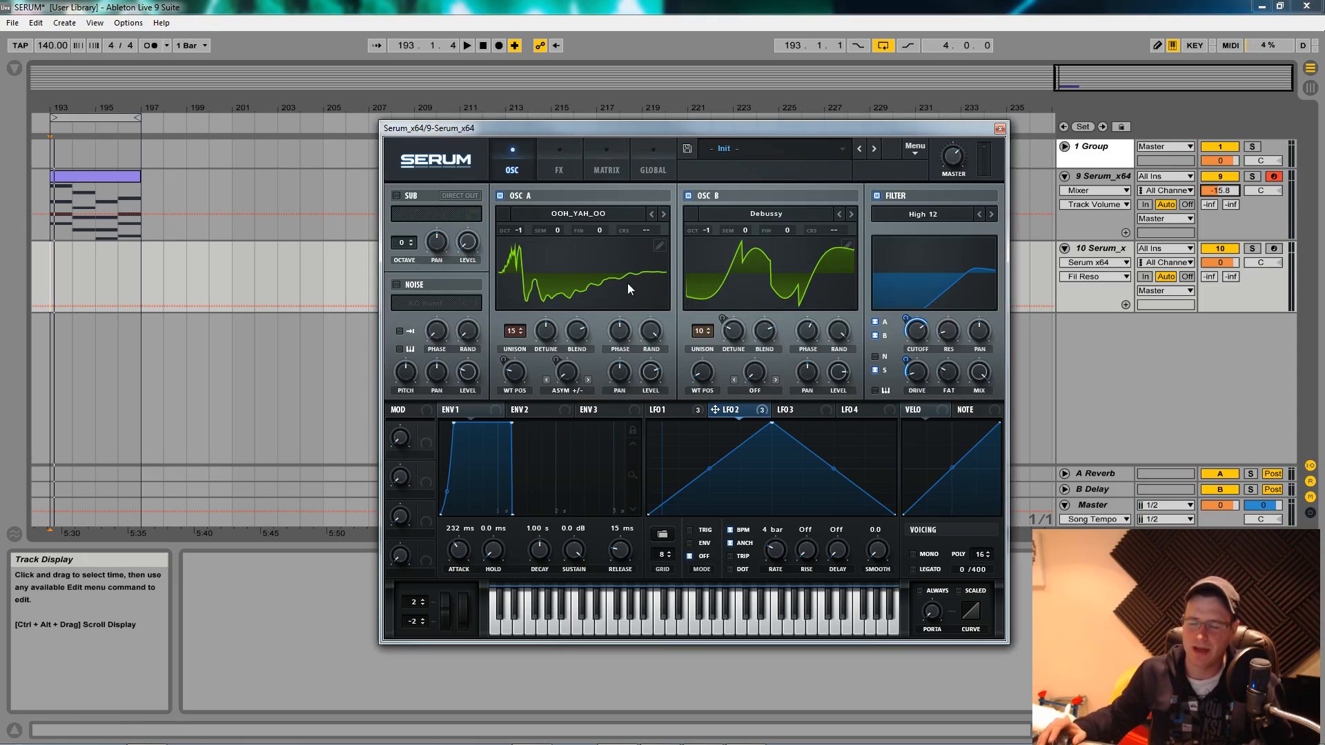
pyautogui.press('space')
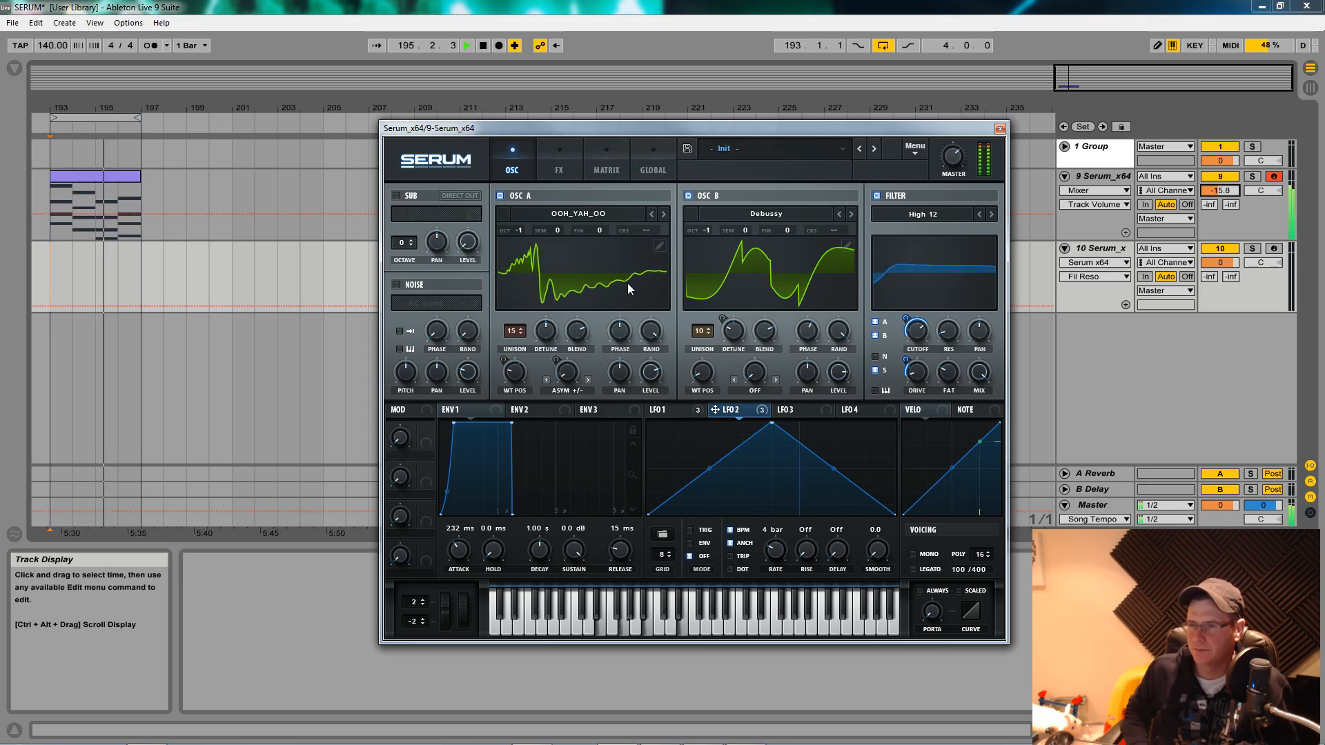
pyautogui.press('space')
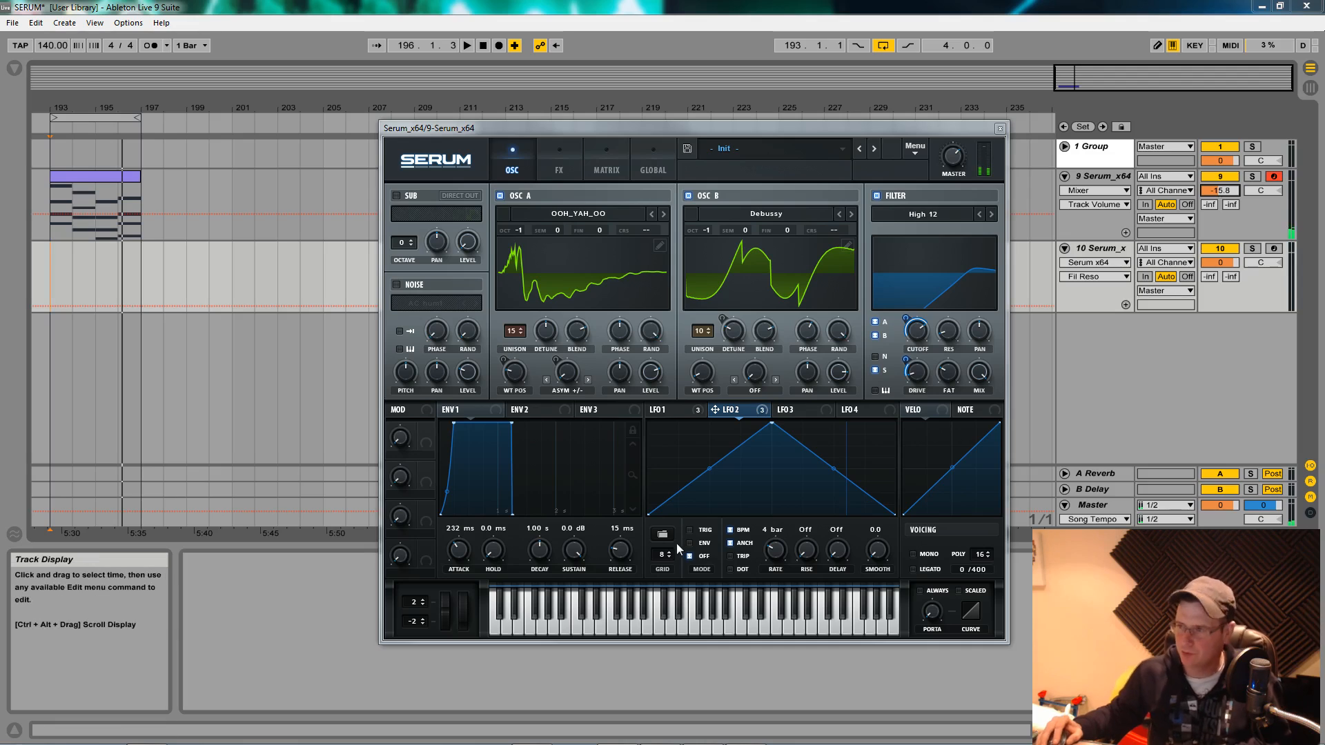
# Set LFO 3 to trigger mode with a grid of 16 and a one-bar rate, and bend its rising slope into a curve
pyautogui.click(801, 411)
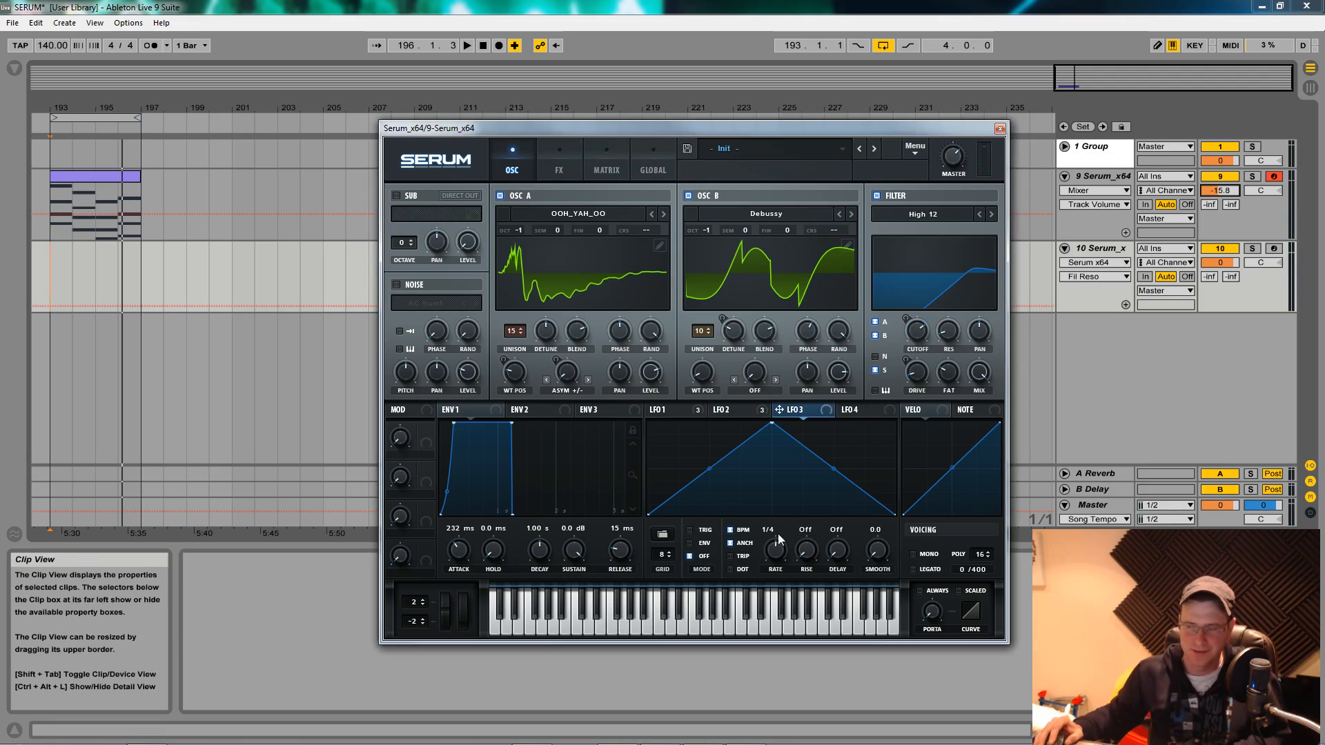
pyautogui.click(689, 531)
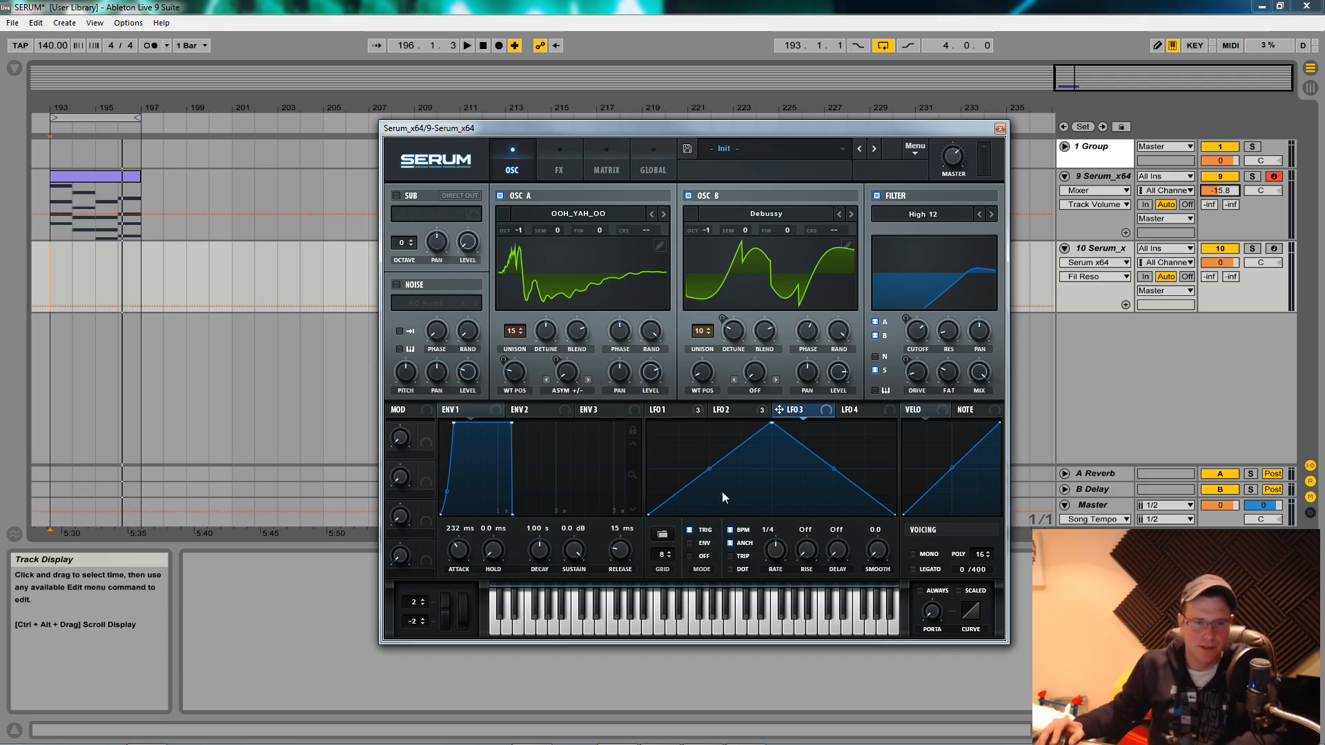
pyautogui.moveTo(662, 556); pyautogui.dragTo(720, 486)
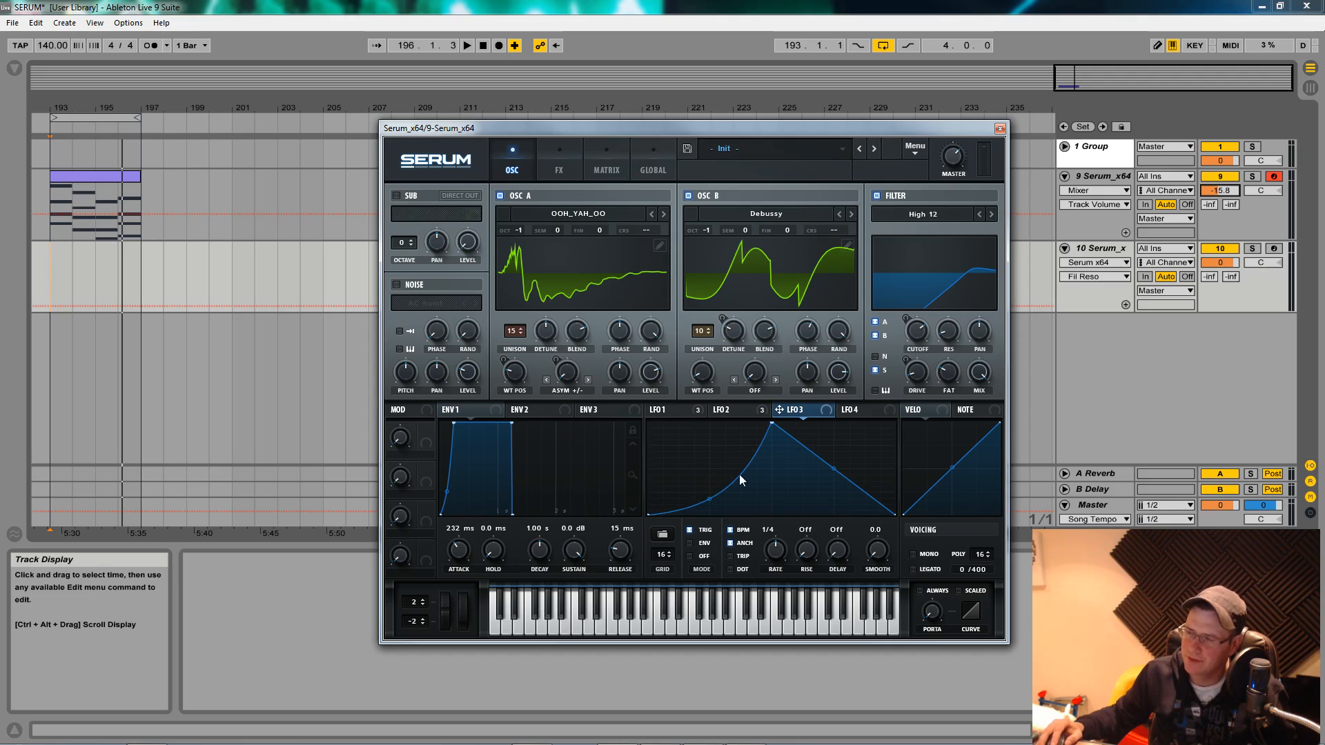
pyautogui.moveTo(777, 552); pyautogui.dragTo(781, 566)
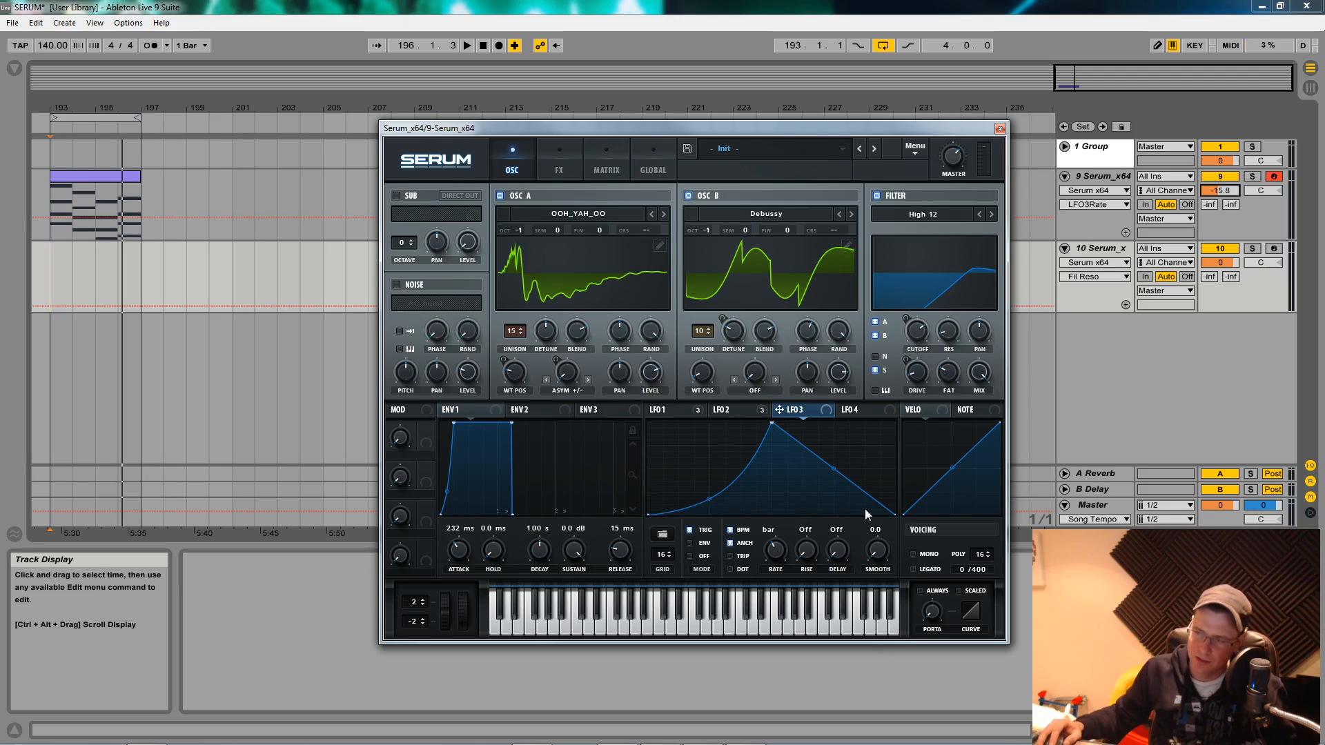
# Steepen the fall after LFO 3's main peak and add two short sawtooth spikes of increasing height
pyautogui.doubleClick(804, 447)
pyautogui.moveTo(805, 447); pyautogui.dragTo(801, 523)
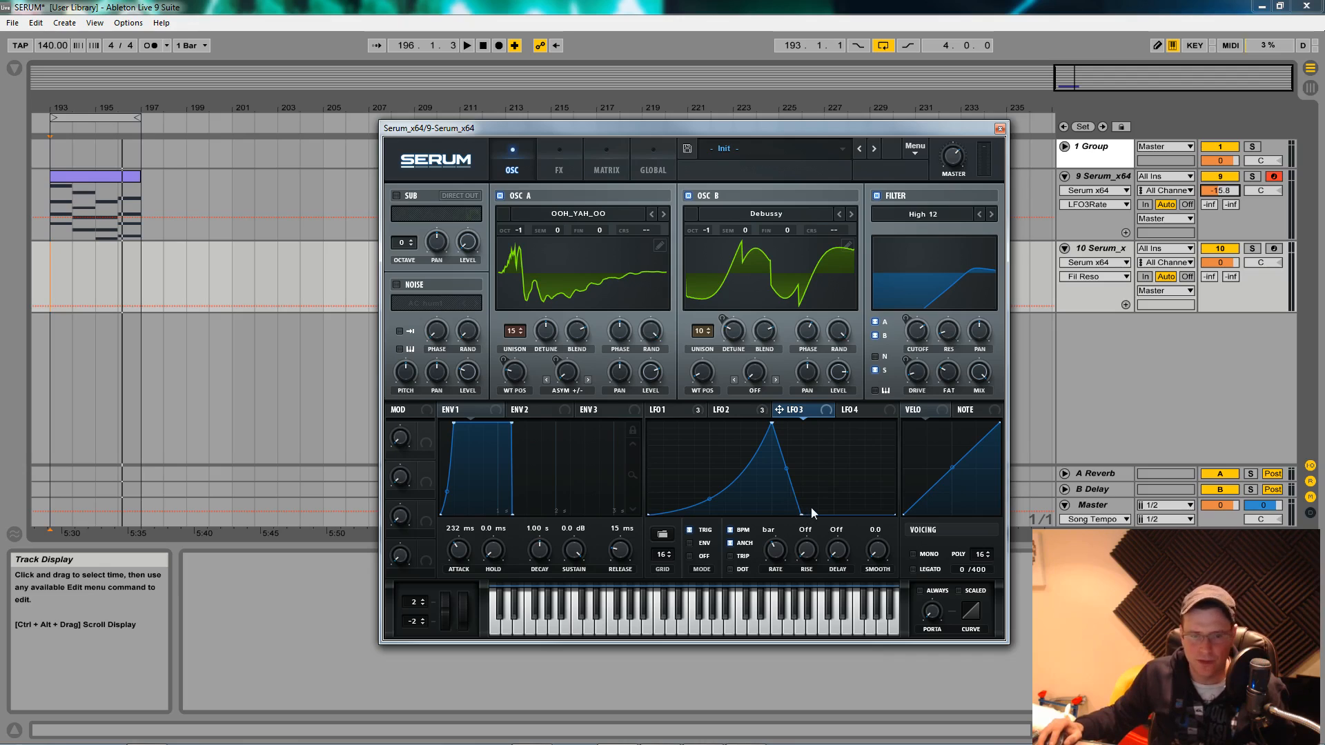
pyautogui.moveTo(806, 510); pyautogui.dragTo(800, 467)
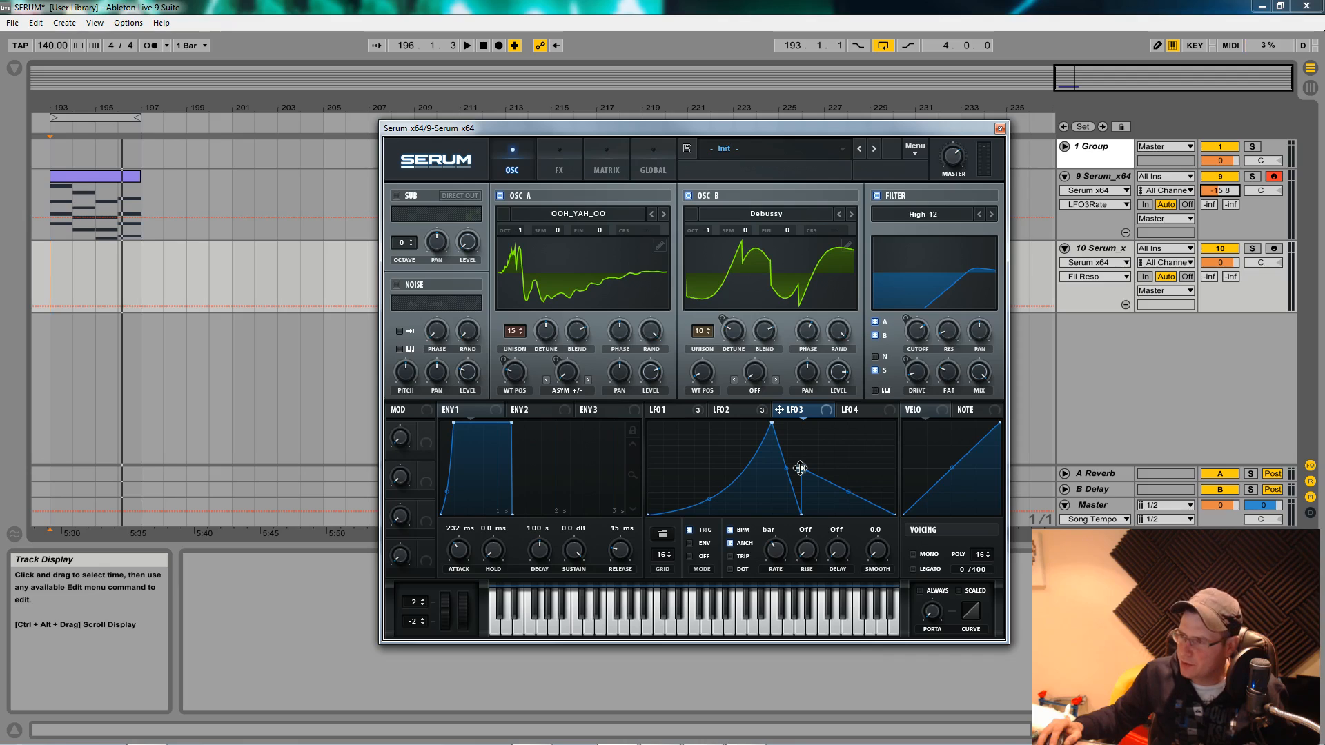
pyautogui.doubleClick(809, 474)
pyautogui.moveTo(810, 473); pyautogui.dragTo(832, 515)
pyautogui.doubleClick(832, 515)
pyautogui.doubleClick(830, 470)
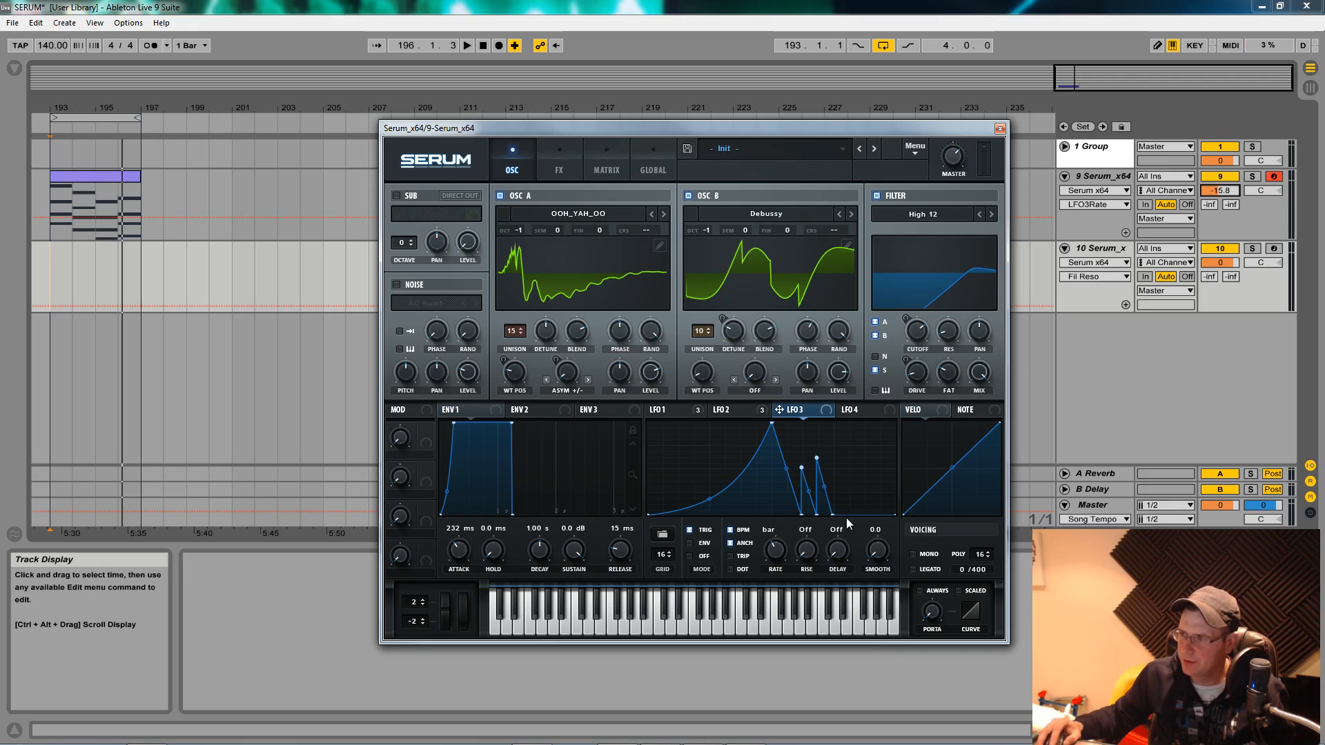
# Extend LFO 3's shape with two taller sawtooth spikes and a final full-height peak at the end of the cycle
pyautogui.doubleClick(847, 514)
pyautogui.moveTo(848, 515); pyautogui.dragTo(849, 412)
pyautogui.doubleClick(845, 465)
pyautogui.doubleClick(866, 514)
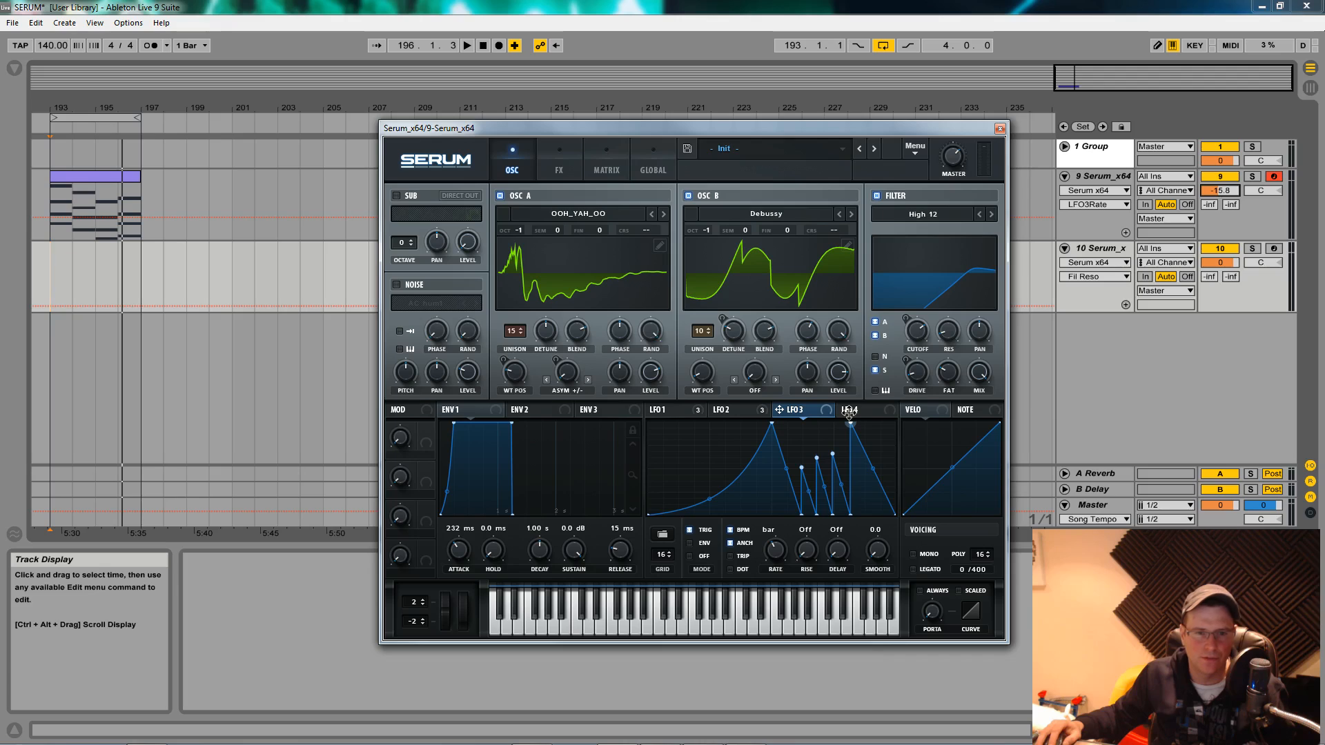
pyautogui.moveTo(862, 457); pyautogui.dragTo(835, 446)
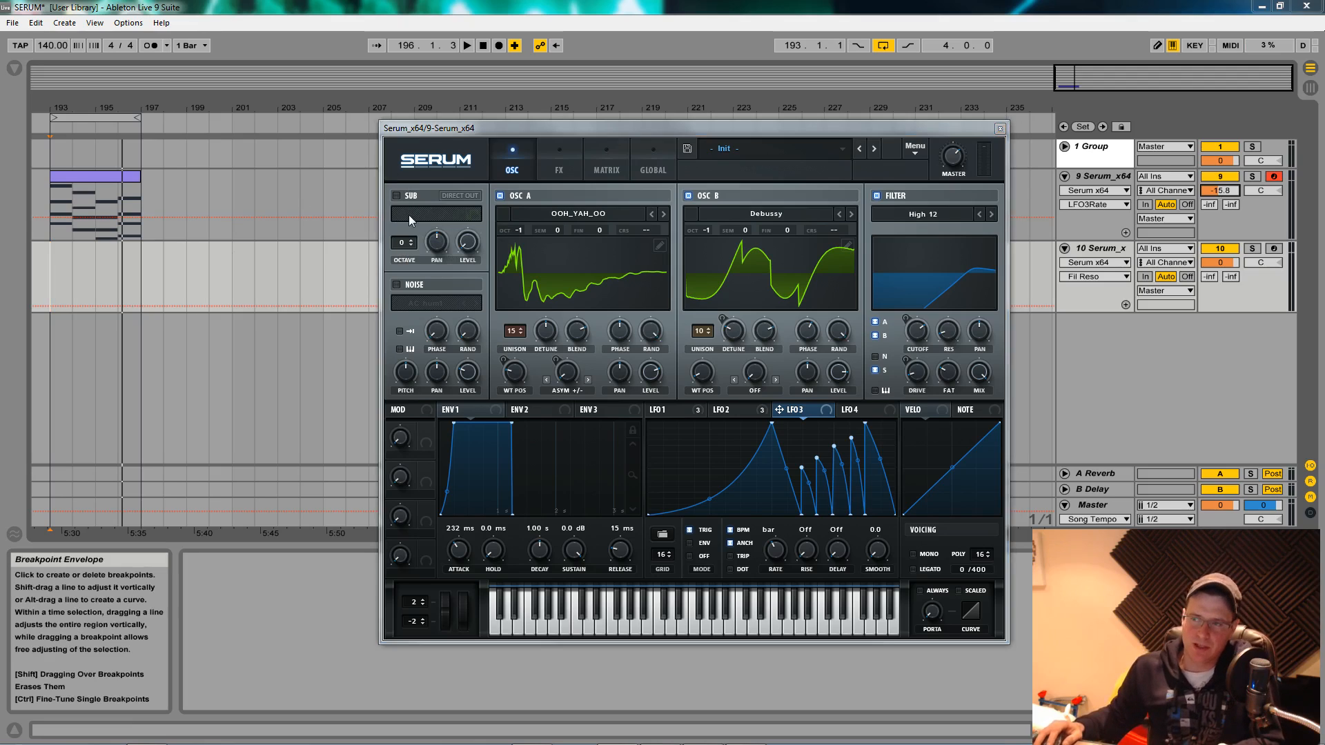
# Enable the sub oscillator with LFO 3 modulating its level by 73, and switch off oscillators A and B and the filter
pyautogui.click(396, 196)
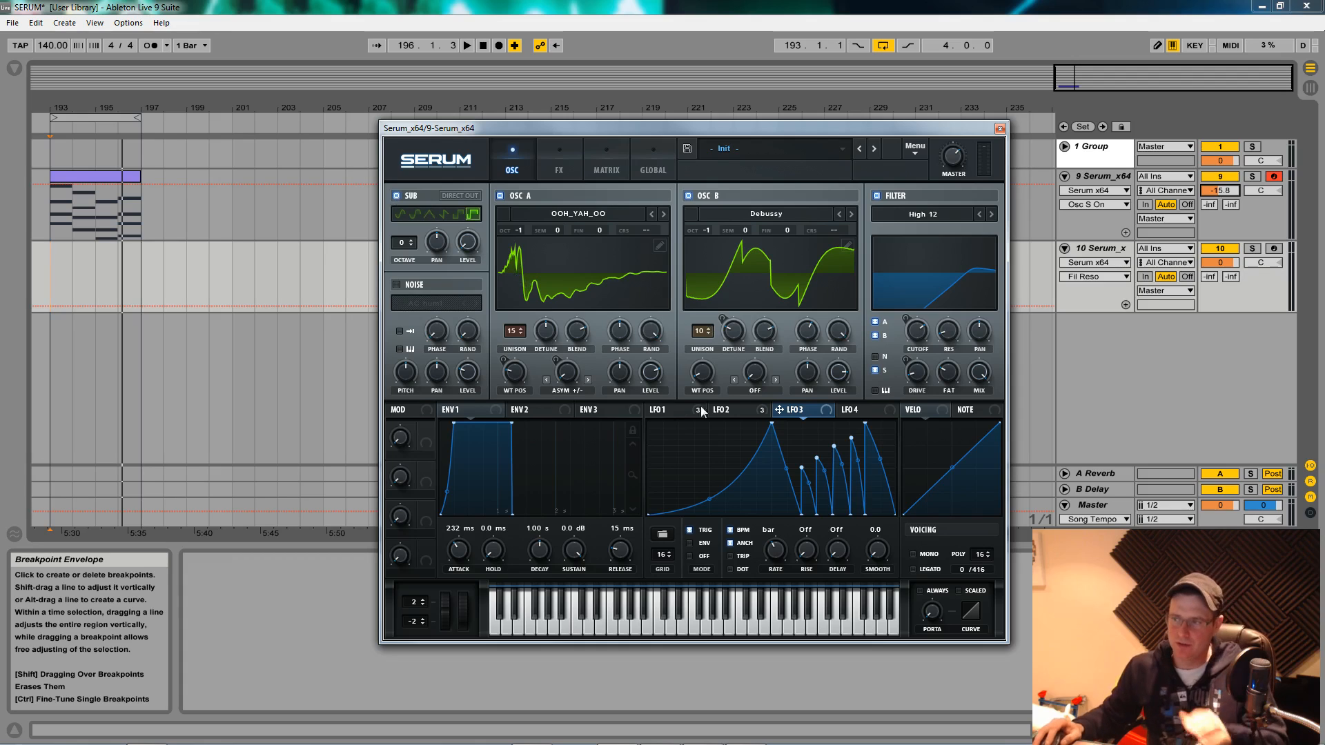
pyautogui.moveTo(782, 412); pyautogui.dragTo(472, 246)
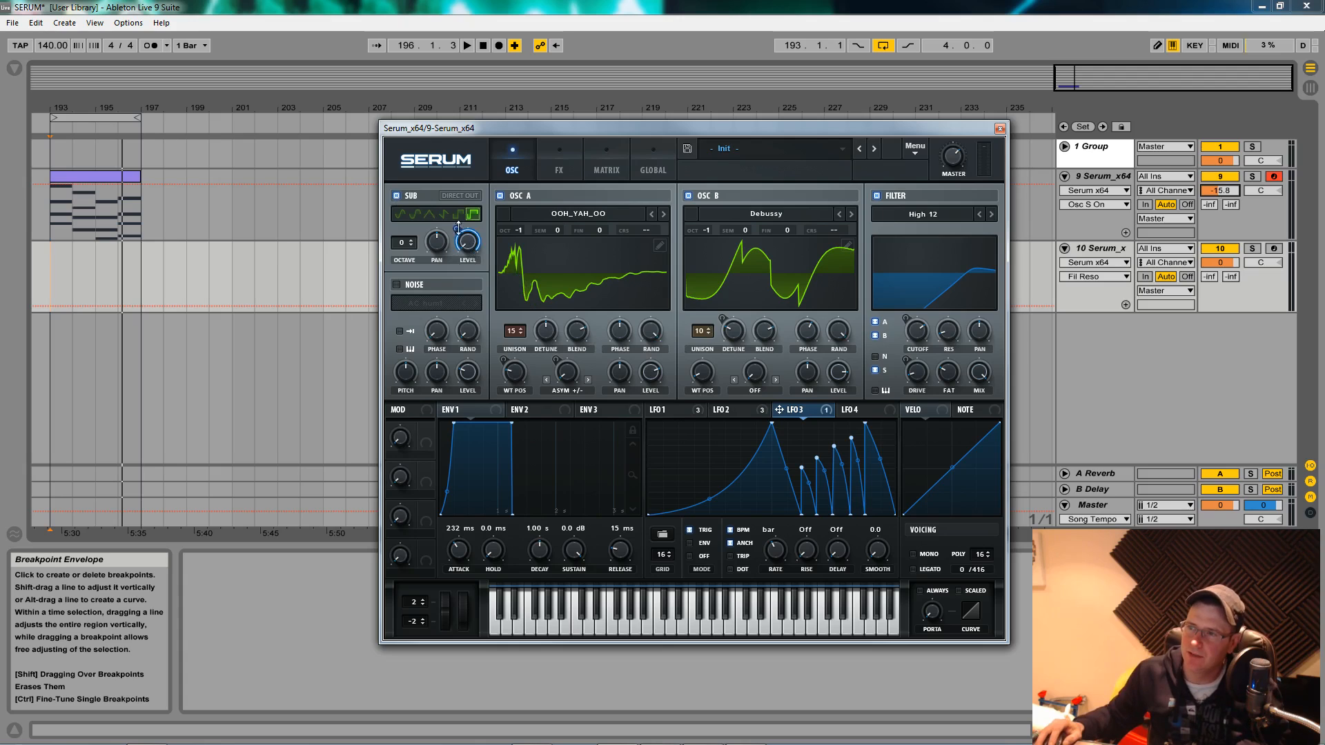
pyautogui.click(500, 196)
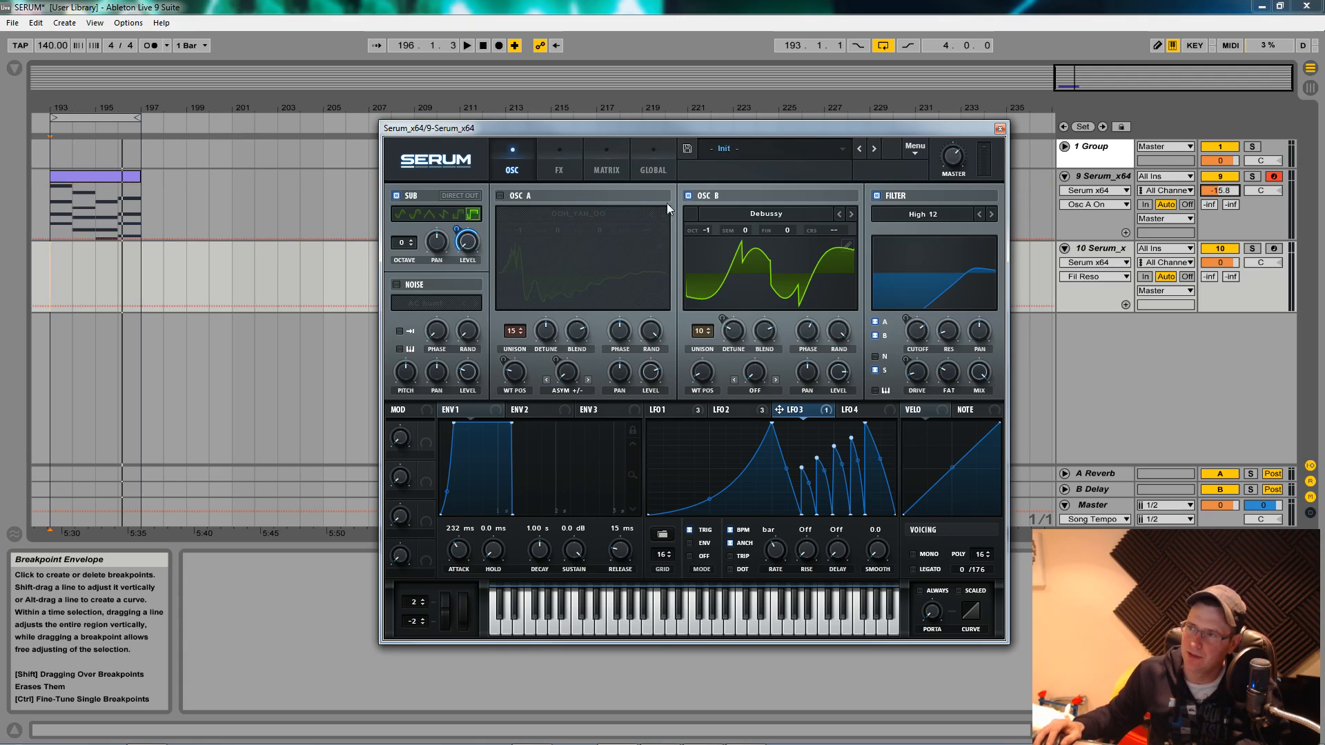
pyautogui.click(688, 196)
pyautogui.click(877, 196)
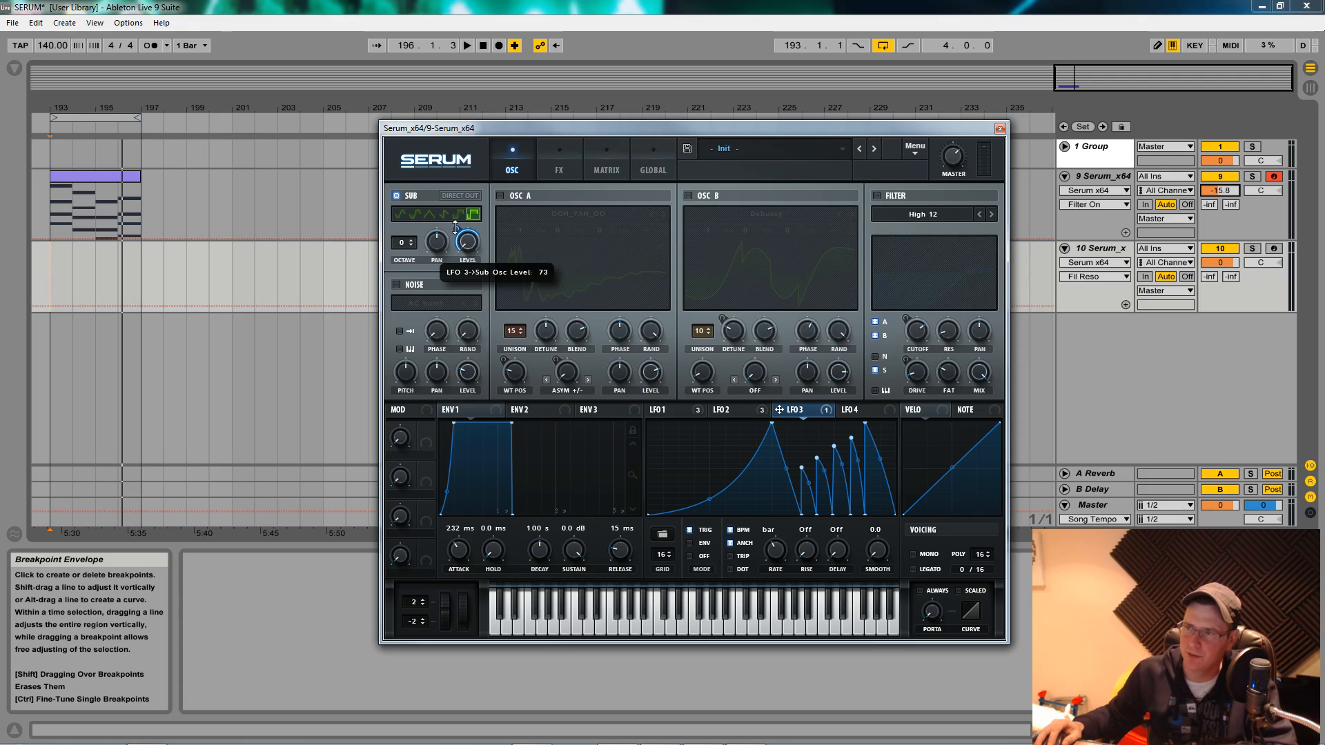
# Play the loop with the sub oscillator isolated and assign LFO 3 to modulate its pan
pyautogui.press('space')
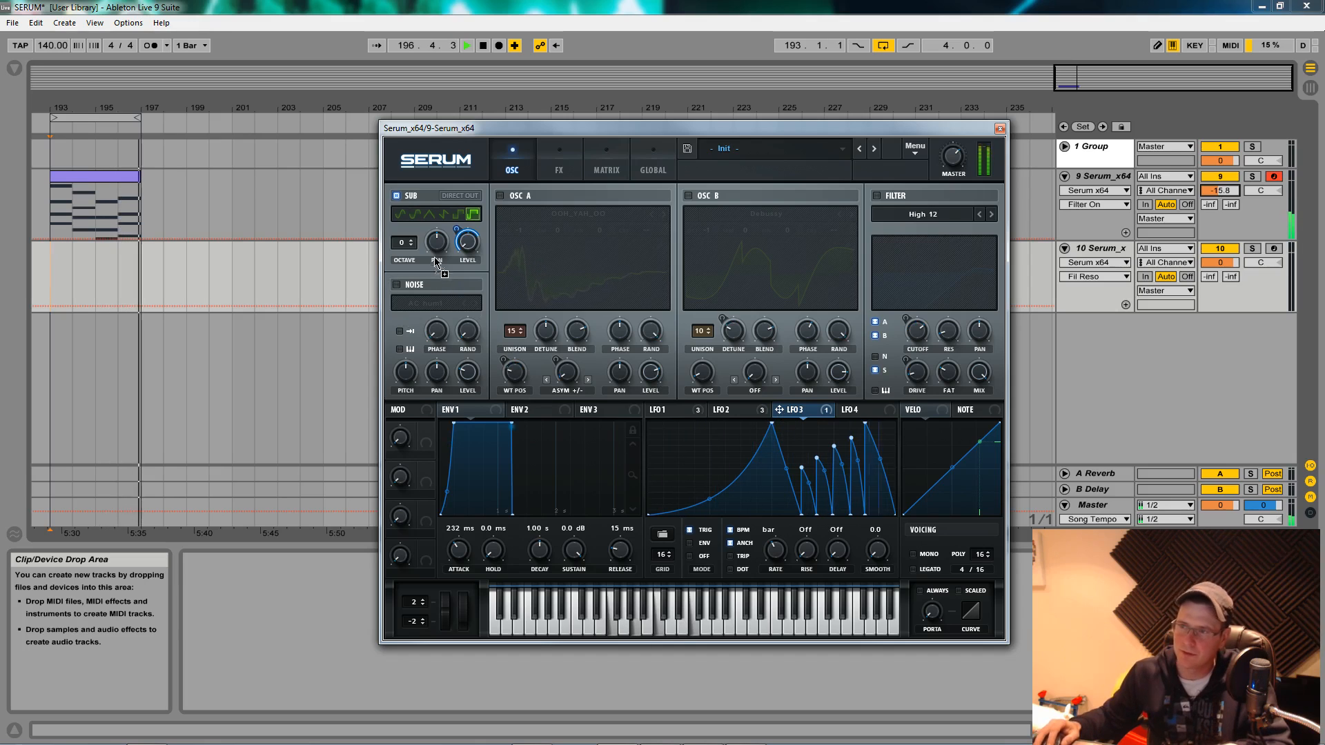
pyautogui.moveTo(434, 252); pyautogui.dragTo(436, 254)
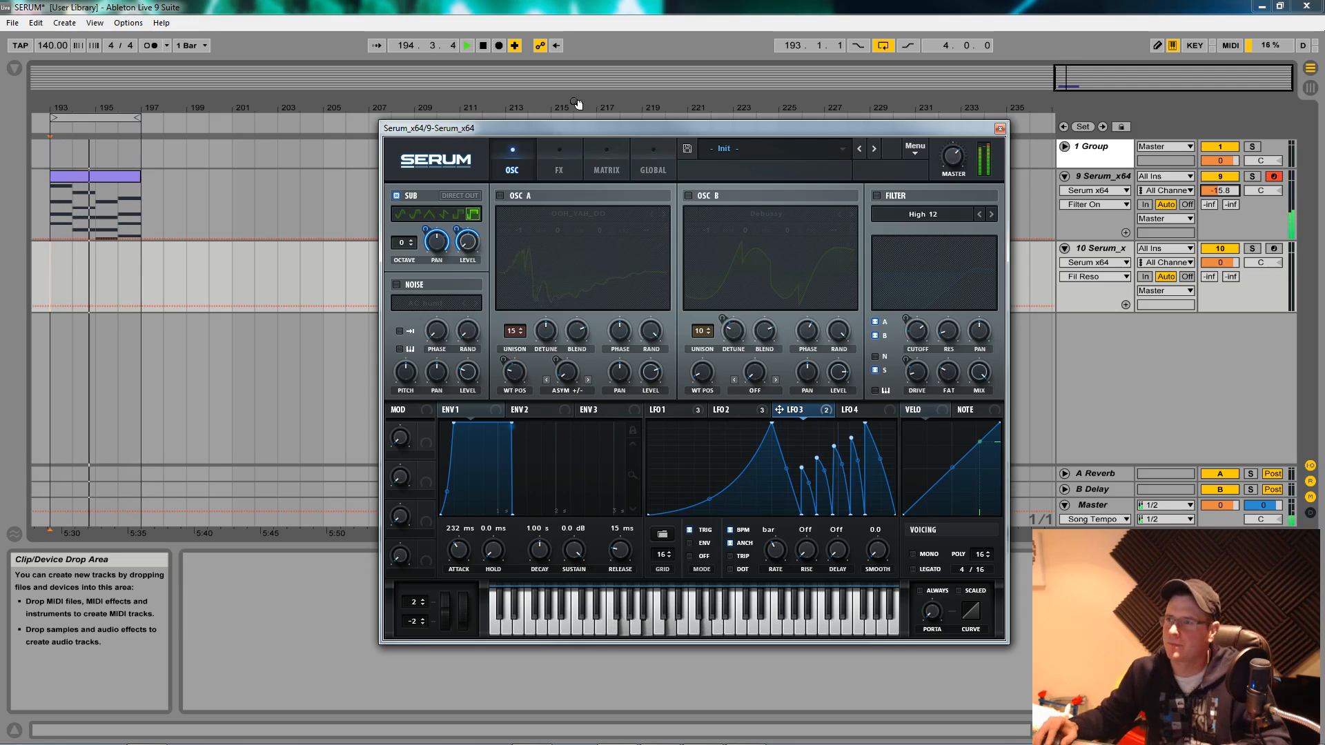
pyautogui.click(504, 196)
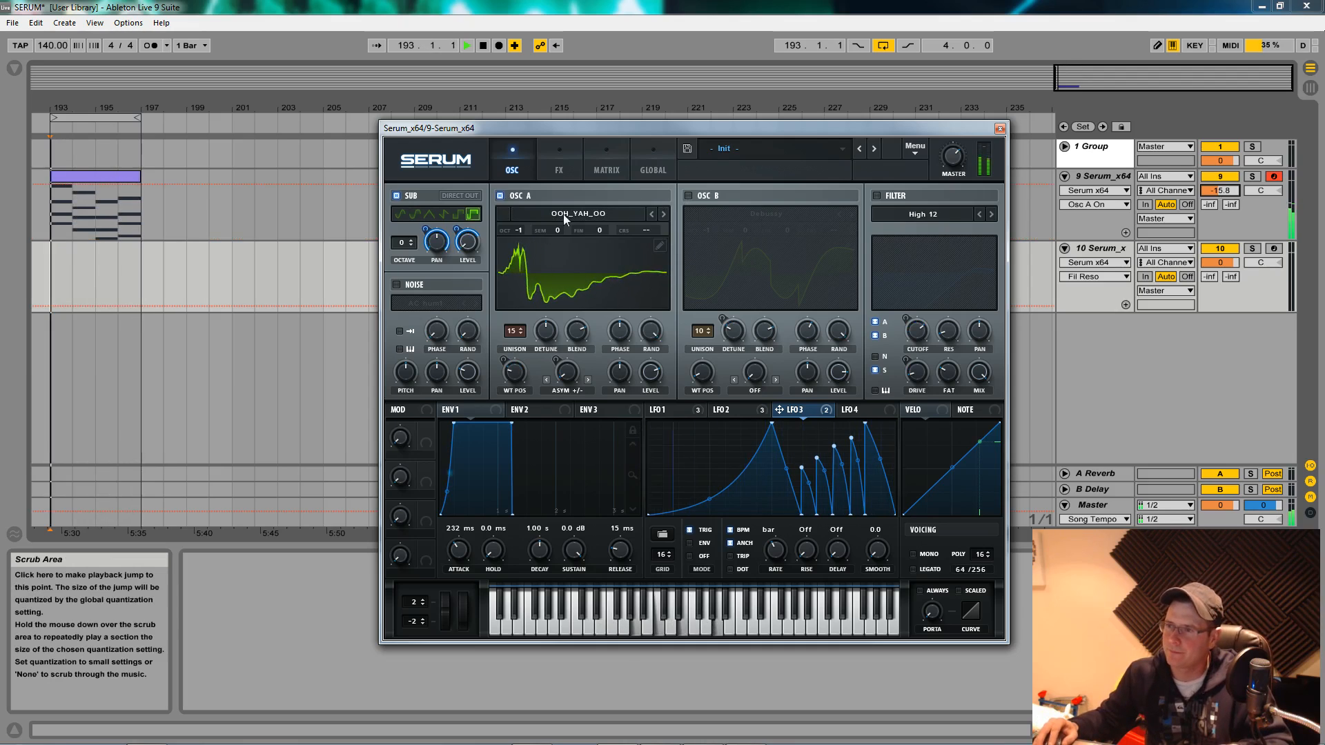
pyautogui.press('space')
pyautogui.click(501, 196)
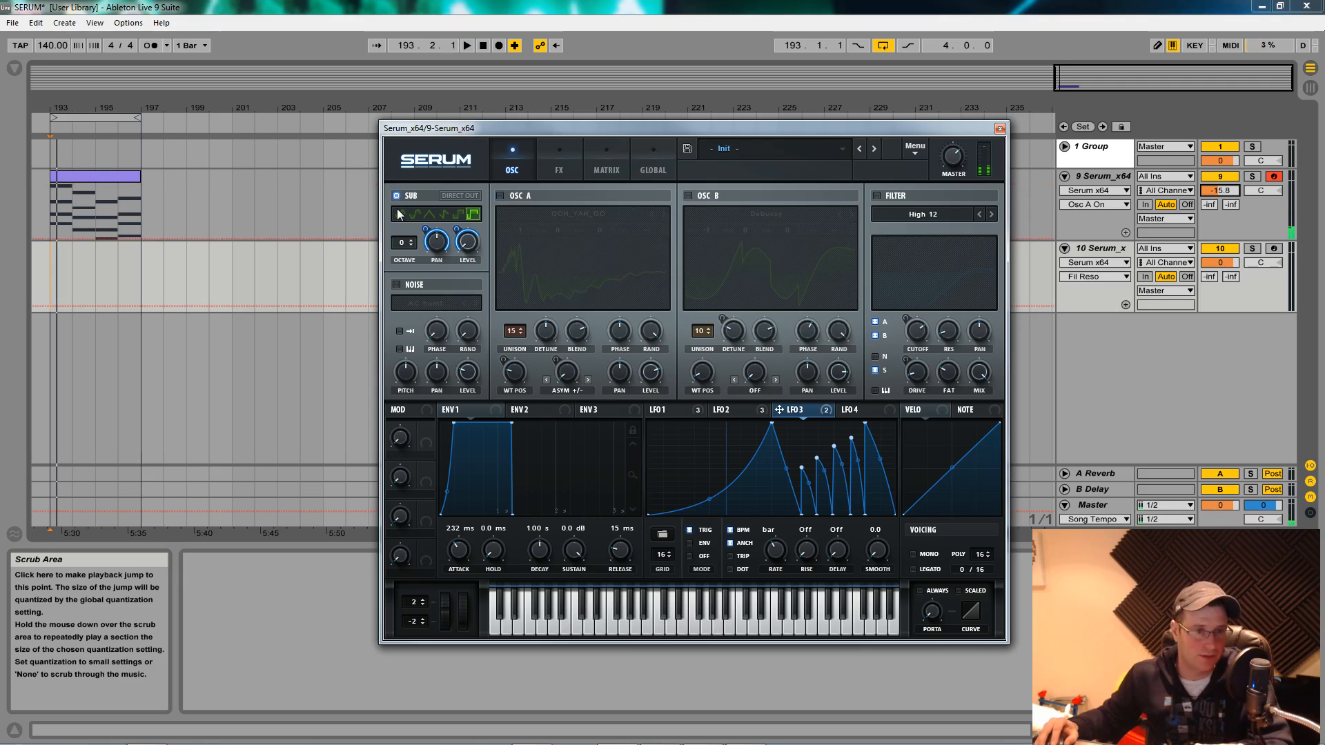
# Isolate oscillator B and assign LFO 3 to its wavetable position, adjusting the modulation amount while the loop plays
pyautogui.click(396, 197)
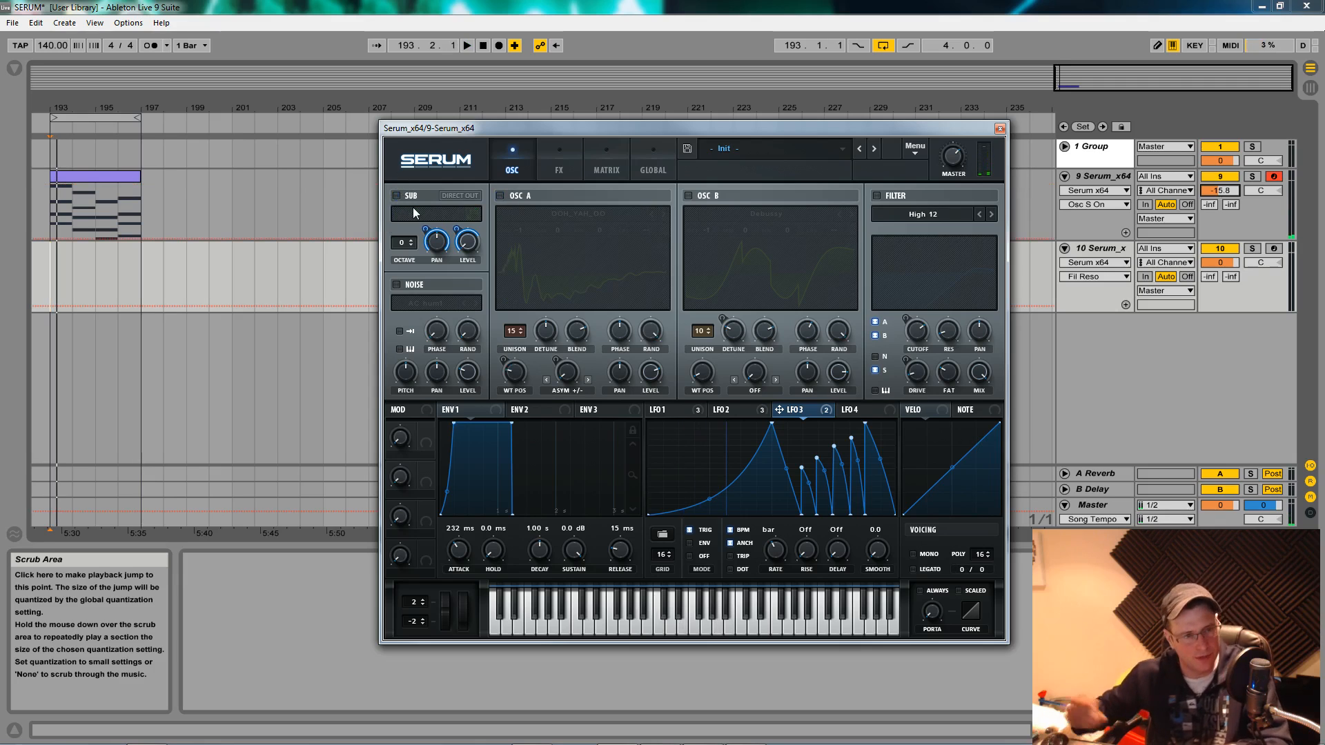
pyautogui.click(697, 197)
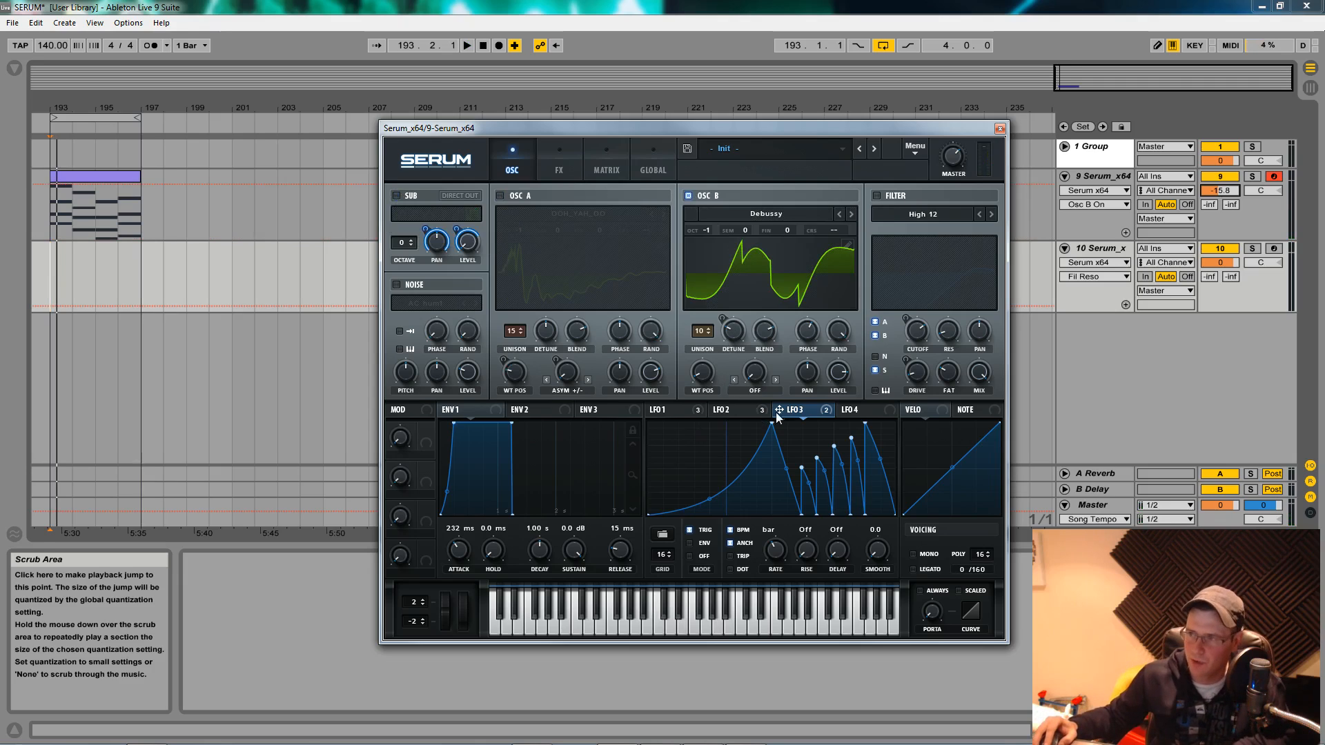
pyautogui.moveTo(690, 358); pyautogui.dragTo(689, 367)
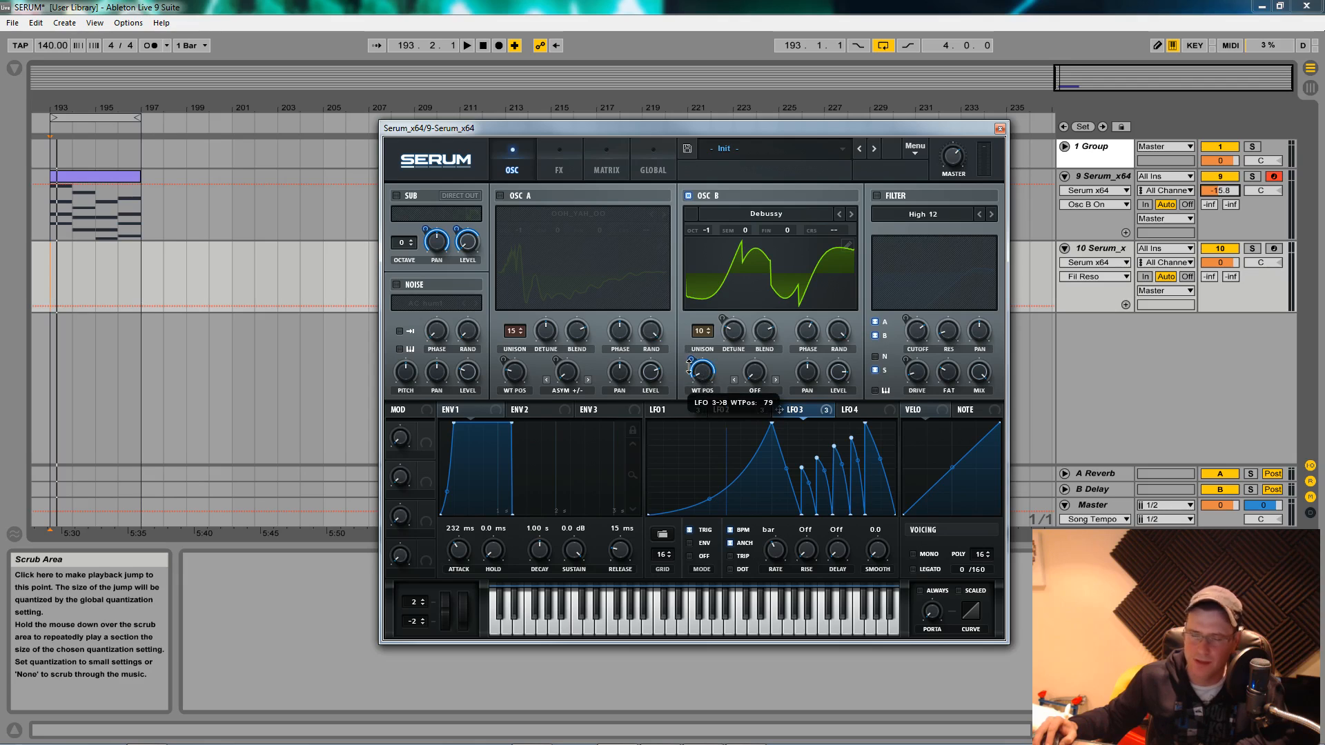
pyautogui.moveTo(695, 476); pyautogui.dragTo(695, 476)
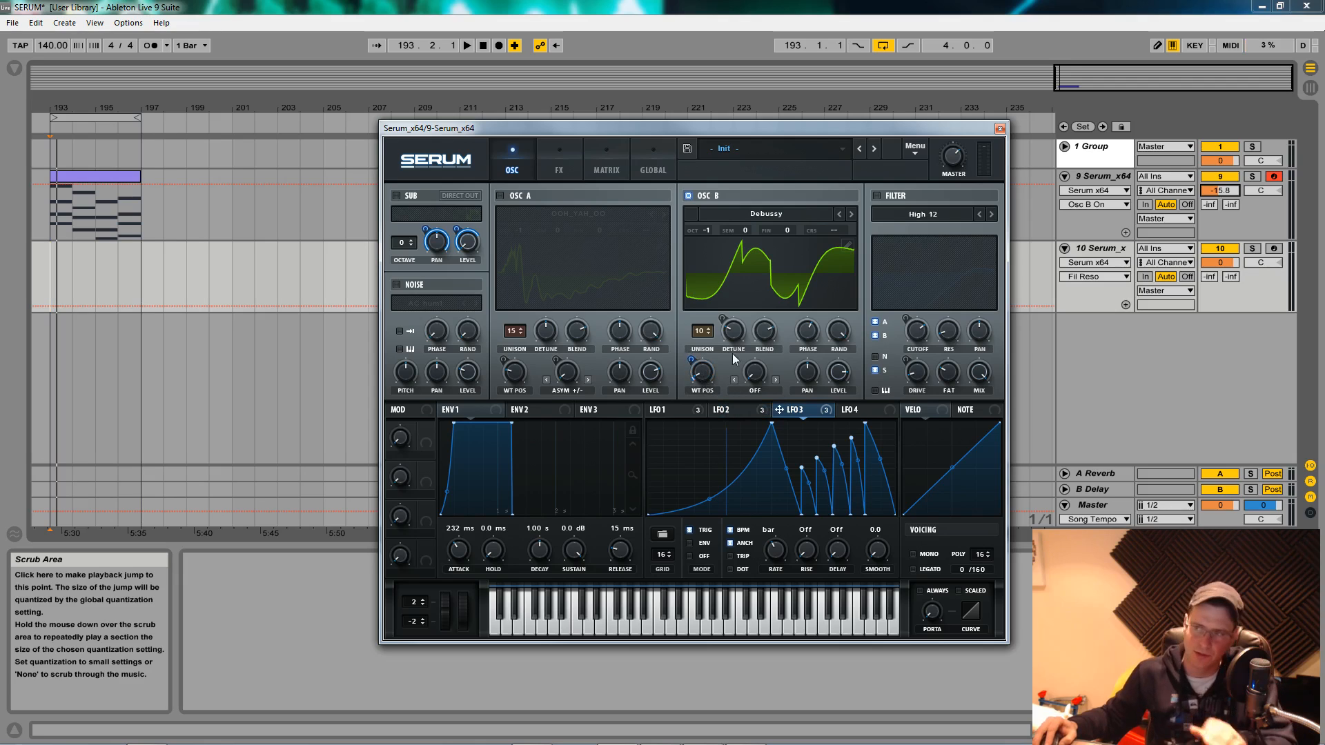
pyautogui.press('space')
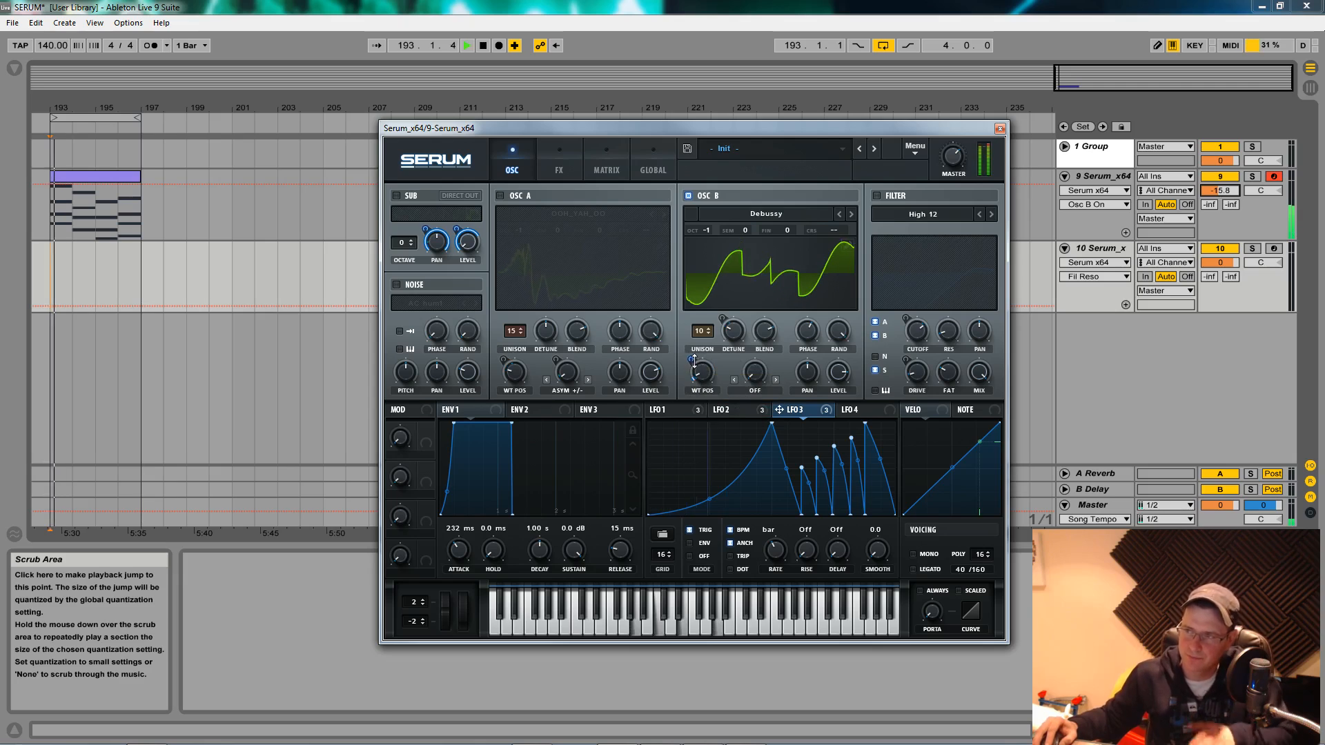
pyautogui.moveTo(693, 358); pyautogui.dragTo(695, 291)
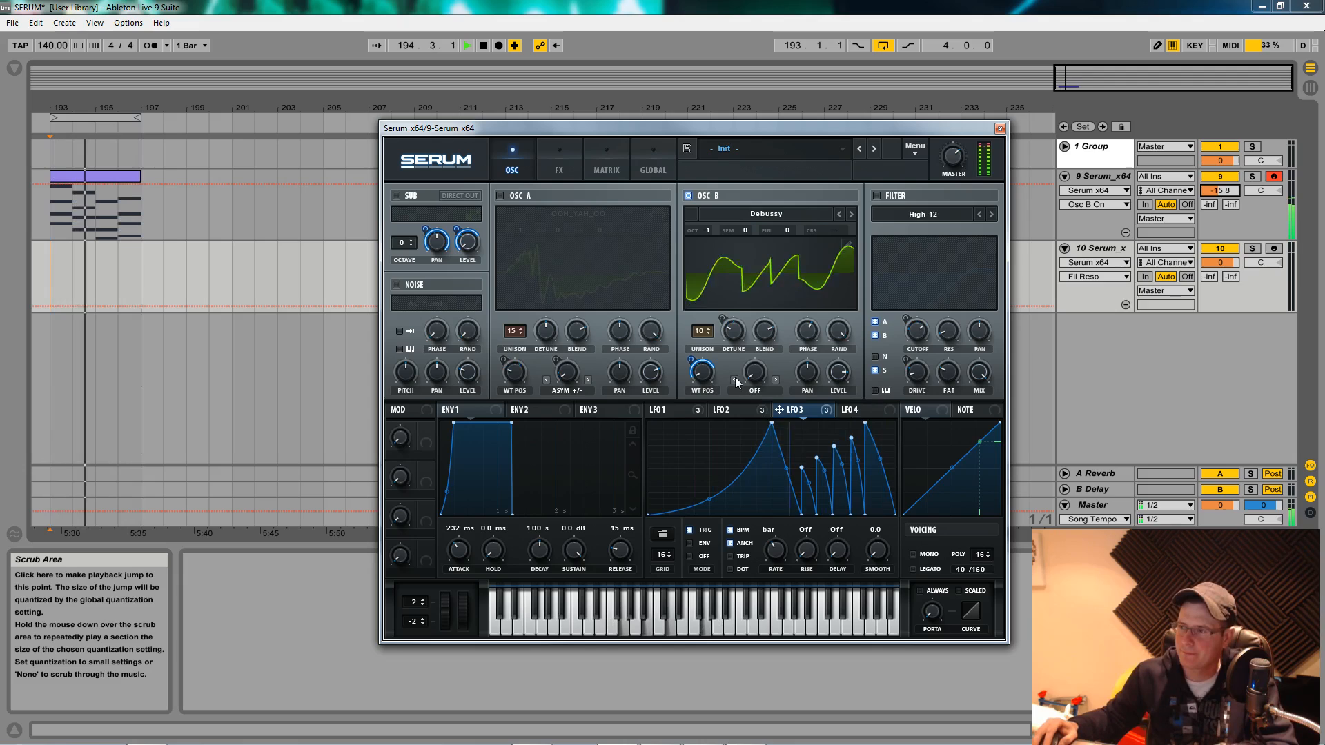
pyautogui.press('space')
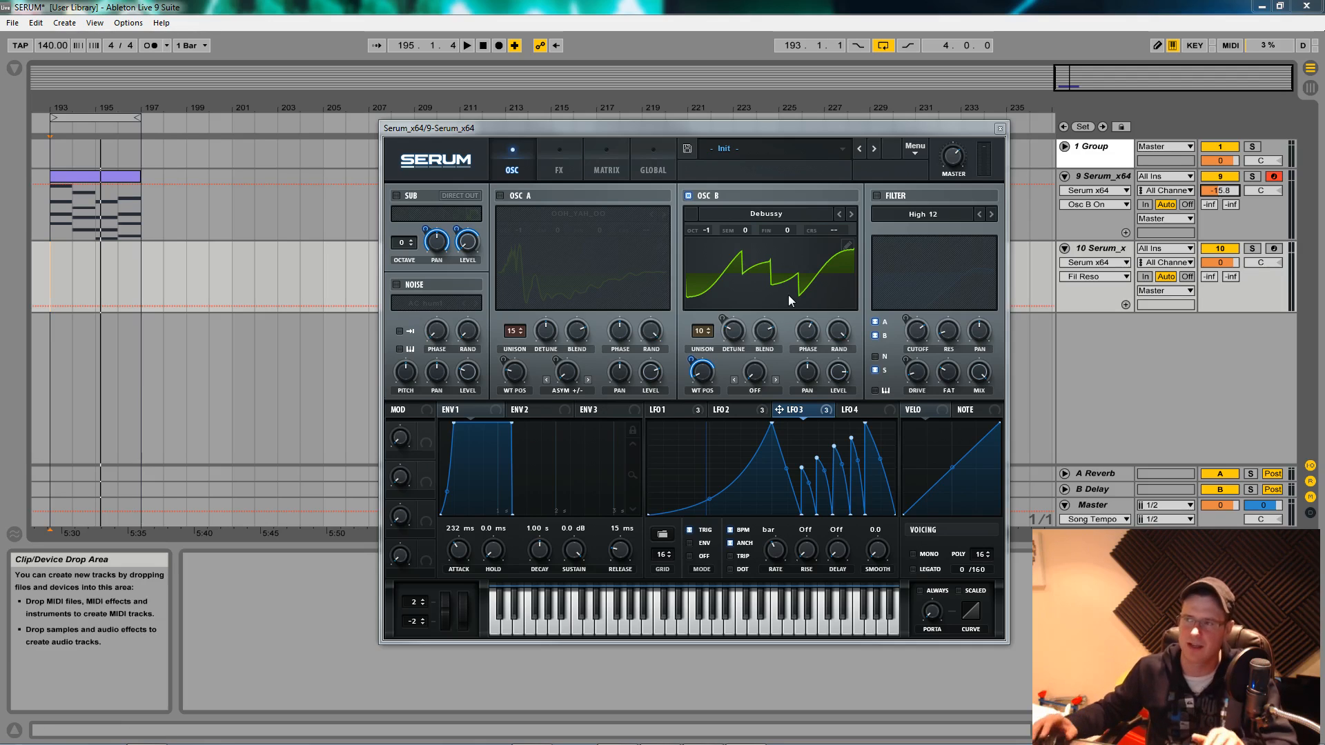
# Switch oscillator A, the sub oscillator and the filter back on, and assign LFO 3 to the filter's resonance and fat
pyautogui.moveTo(758, 129); pyautogui.dragTo(659, 101)
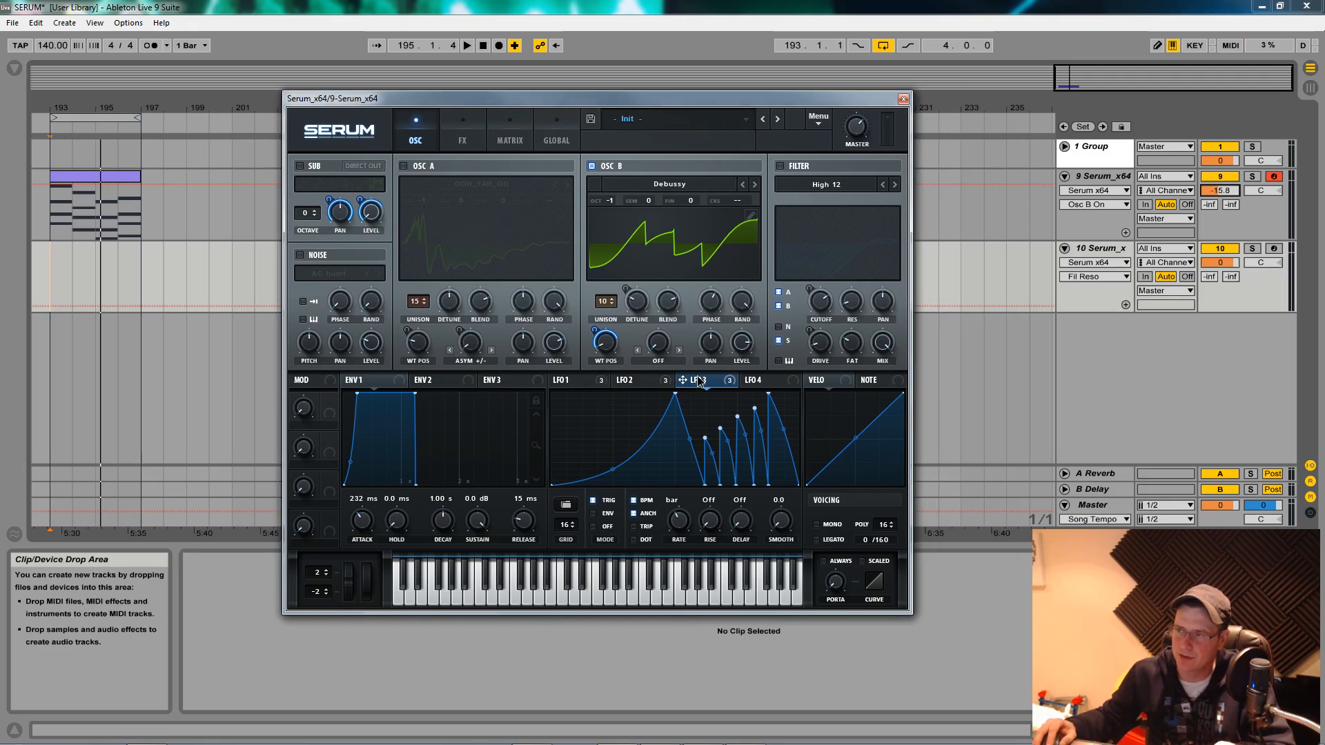
pyautogui.click(404, 166)
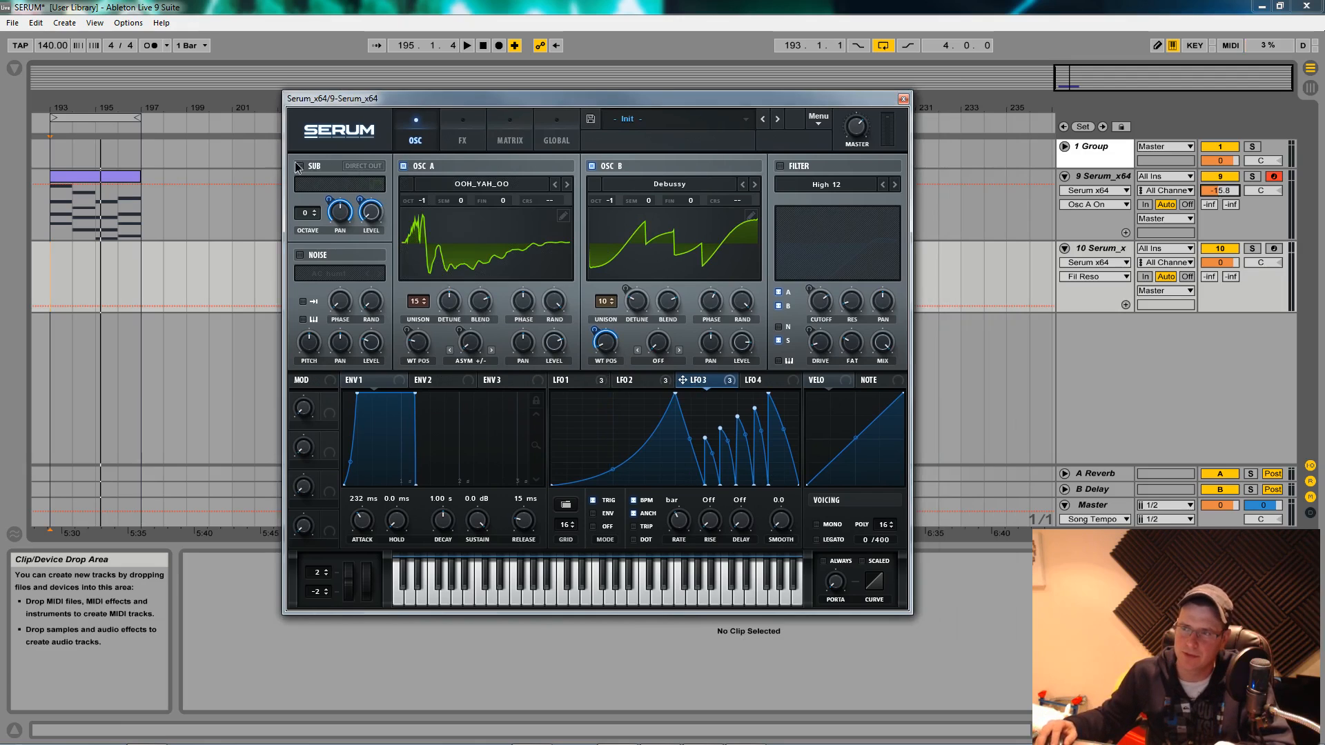
pyautogui.click(780, 166)
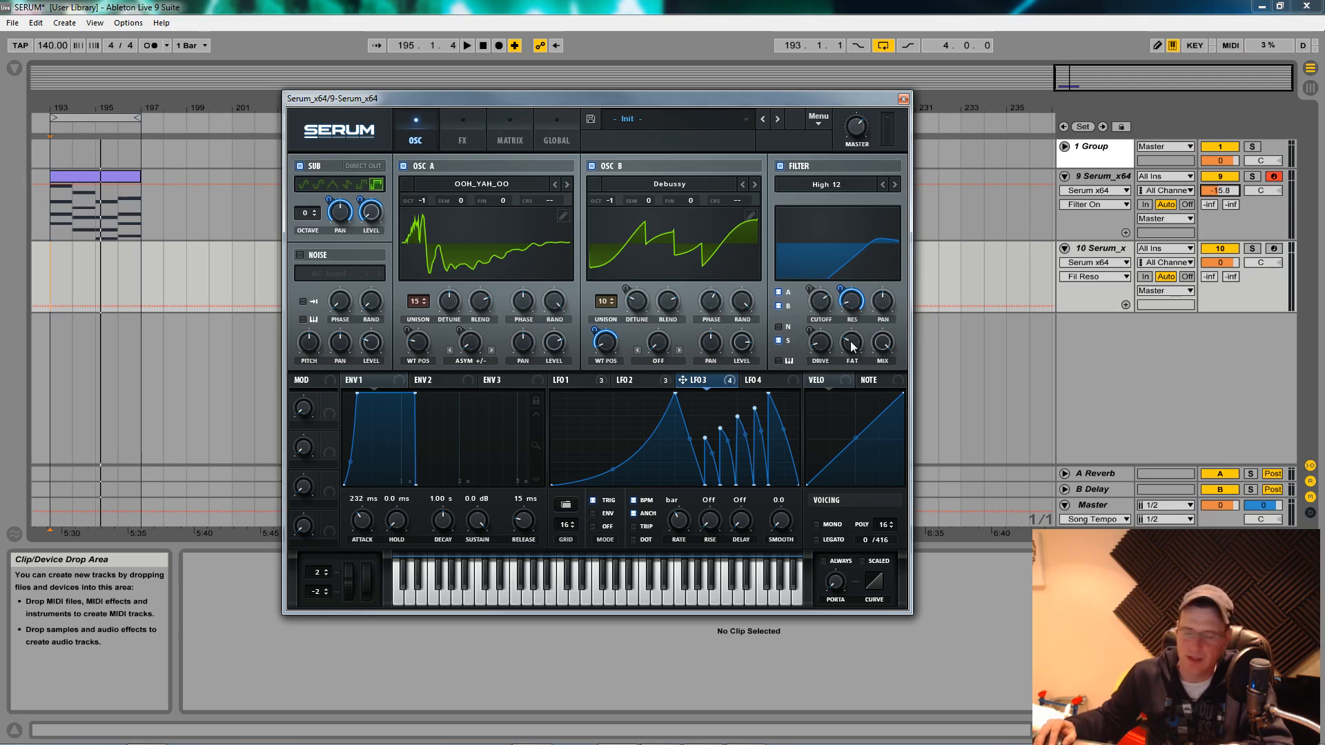
pyautogui.moveTo(837, 338)
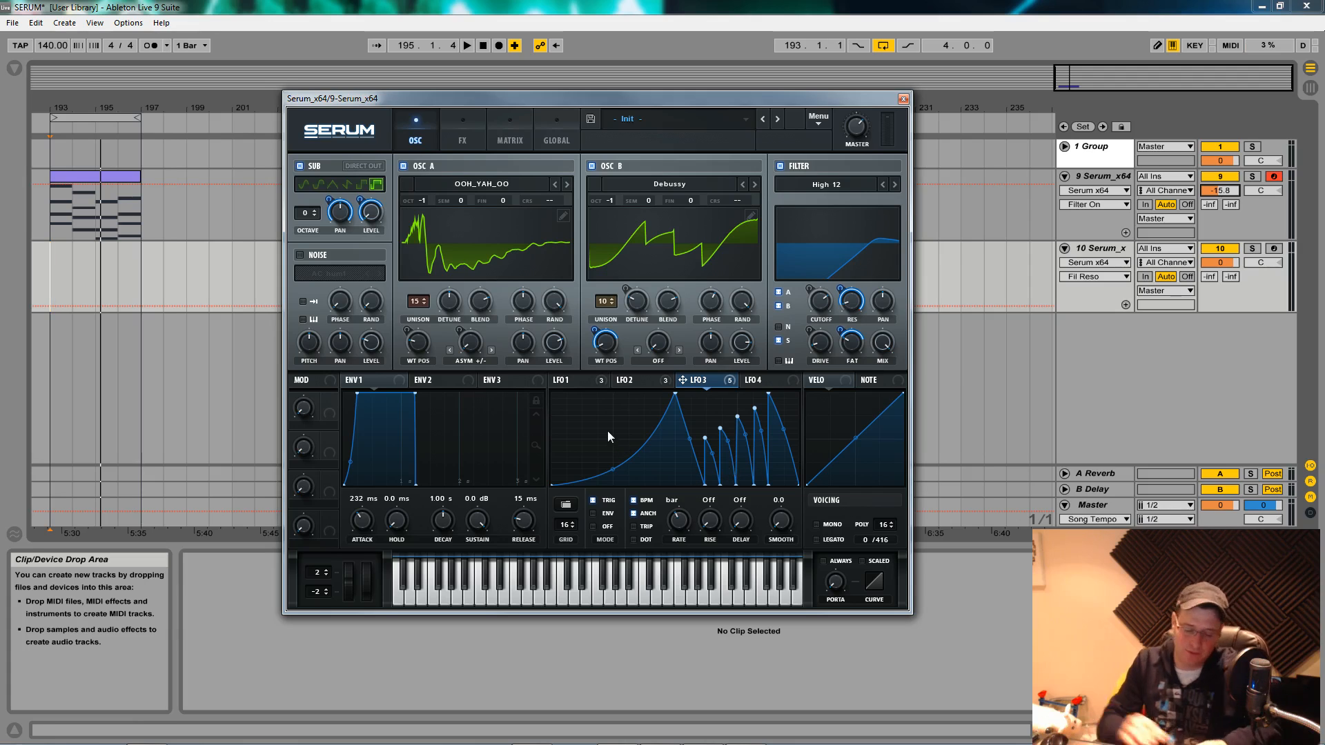
# Play the loop while trying an 8-bar delay on LFO 3, and reset the delay to Off
pyautogui.press('space')
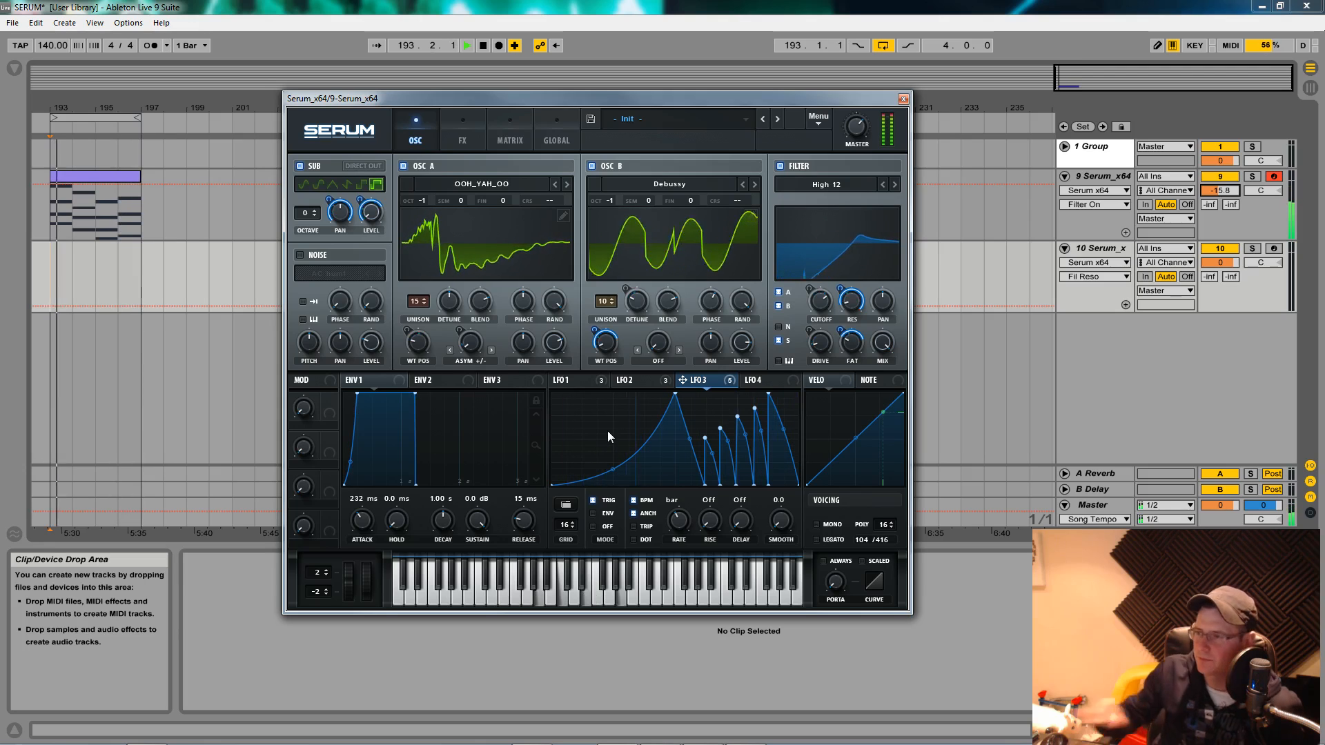
pyautogui.press('space')
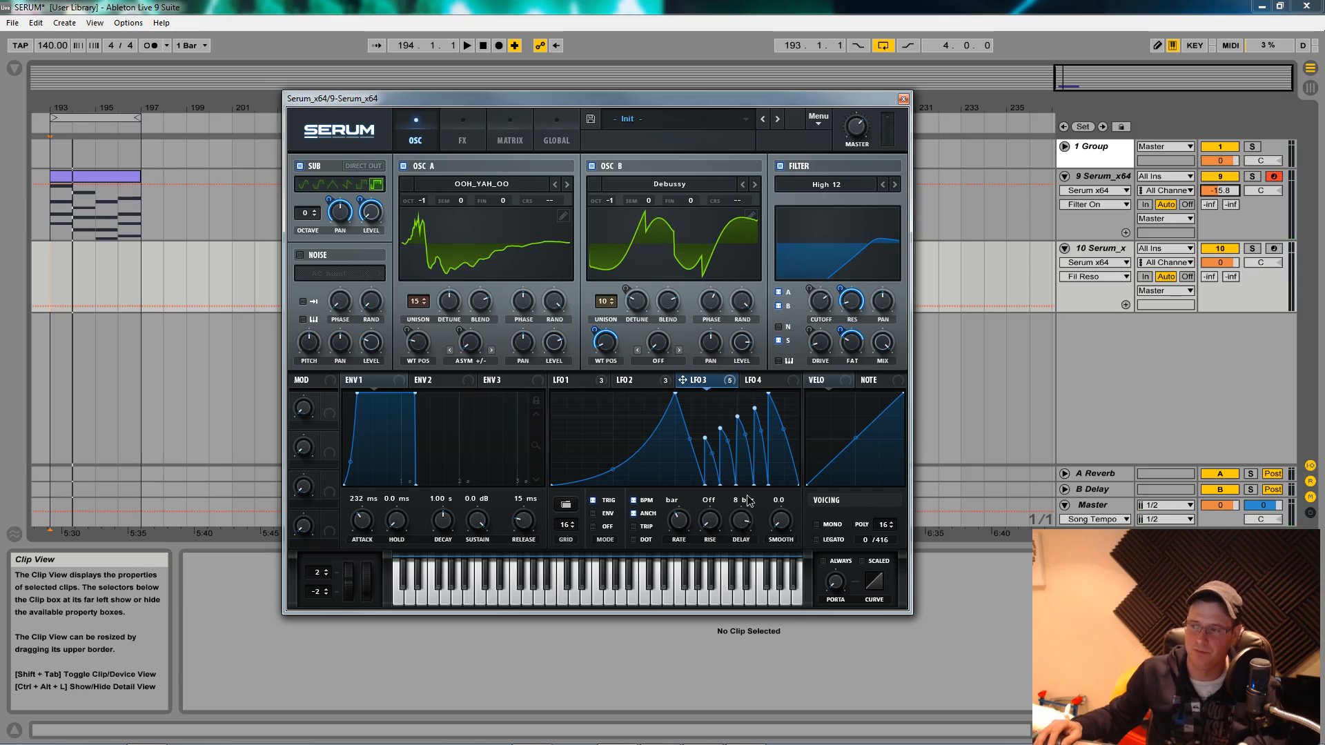
pyautogui.press('space')
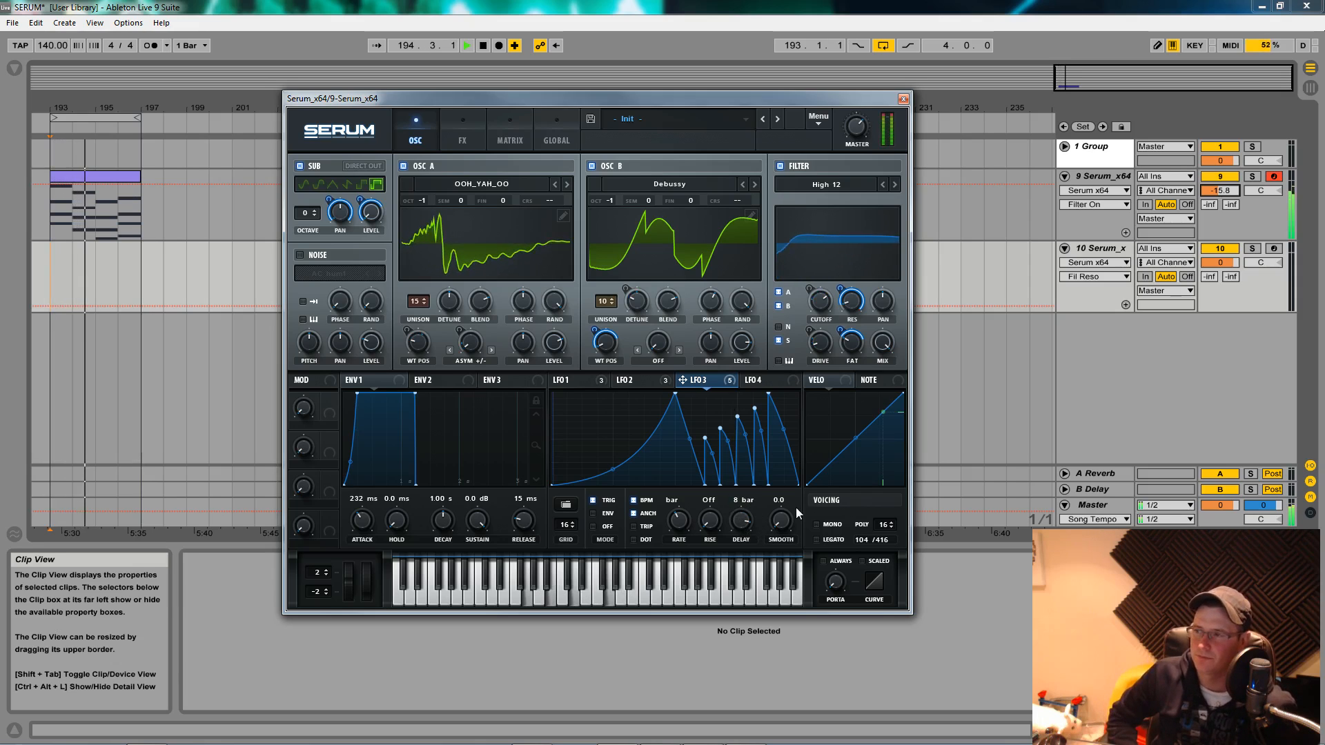
pyautogui.doubleClick(746, 523)
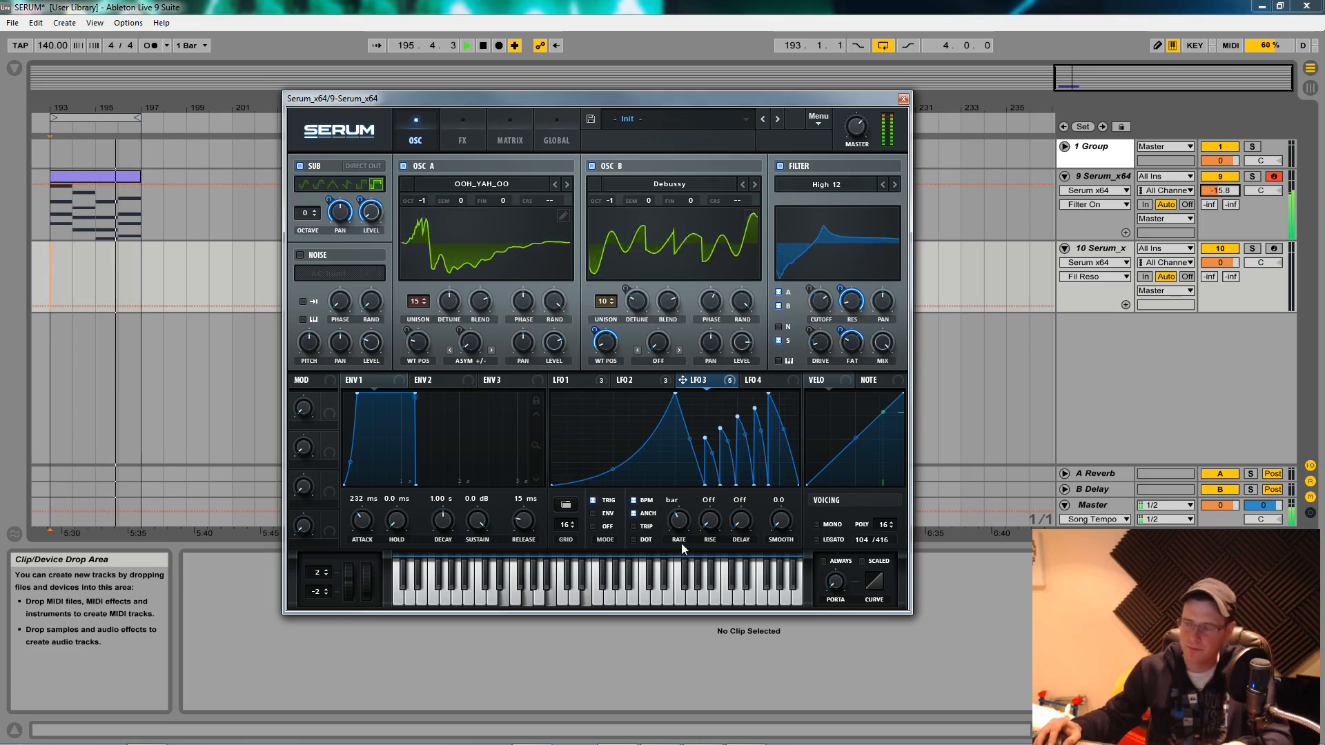
pyautogui.press('space')
# Set LFO 3's rate to 2 bars and its mode to Off, playing the loop to hear the changes
pyautogui.moveTo(682, 530); pyautogui.dragTo(681, 530)
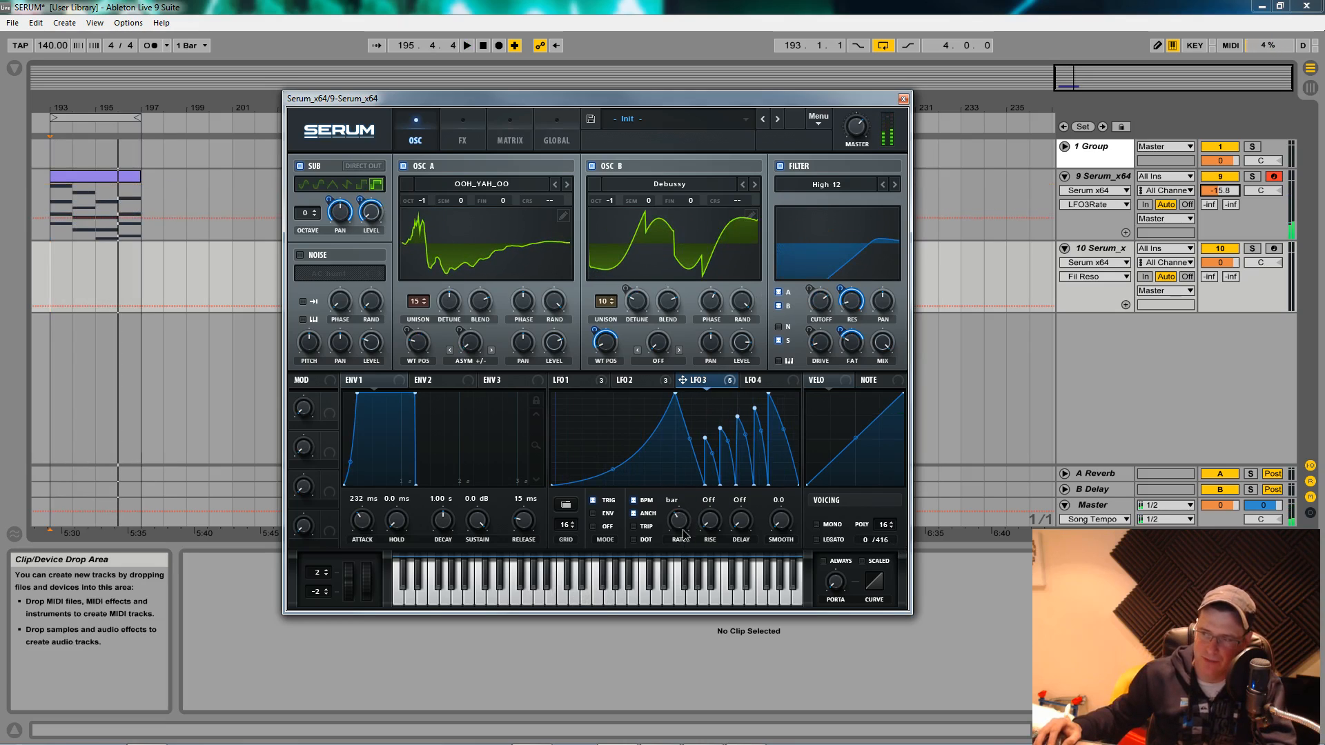
pyautogui.press('space')
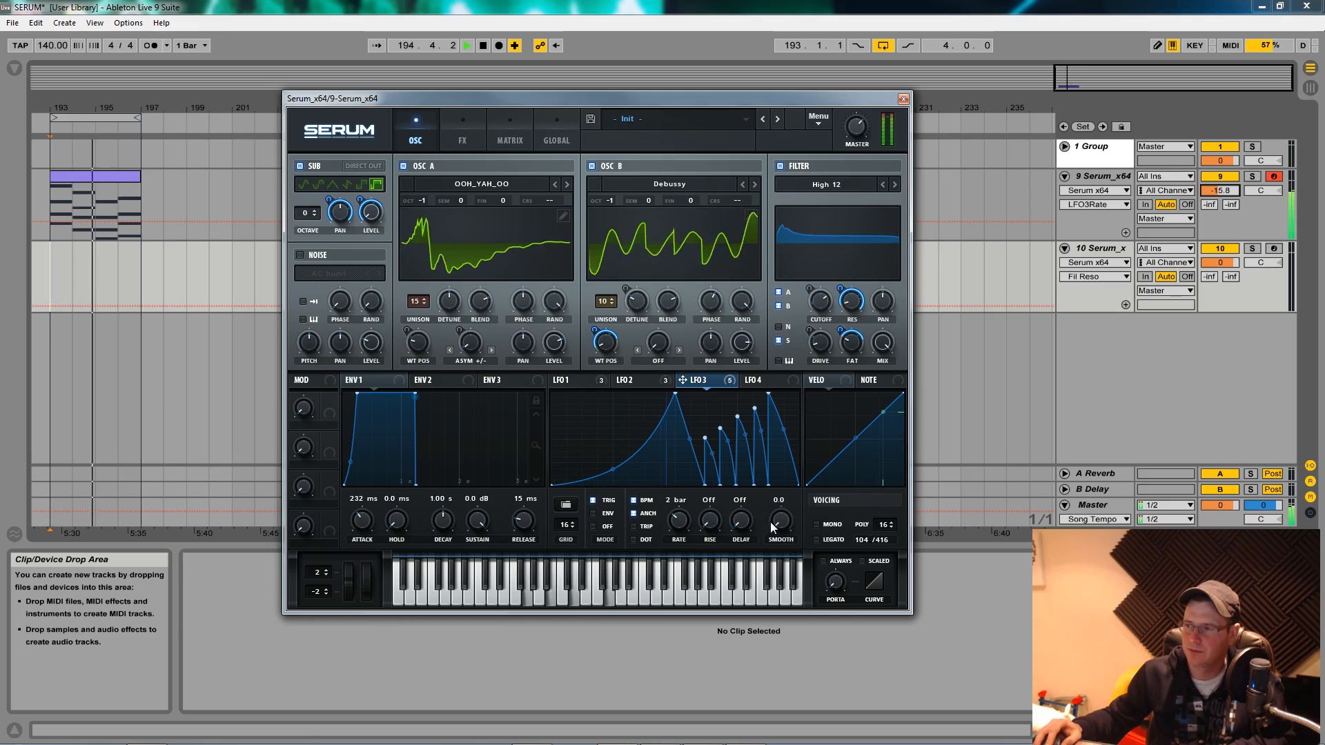
pyautogui.press('space')
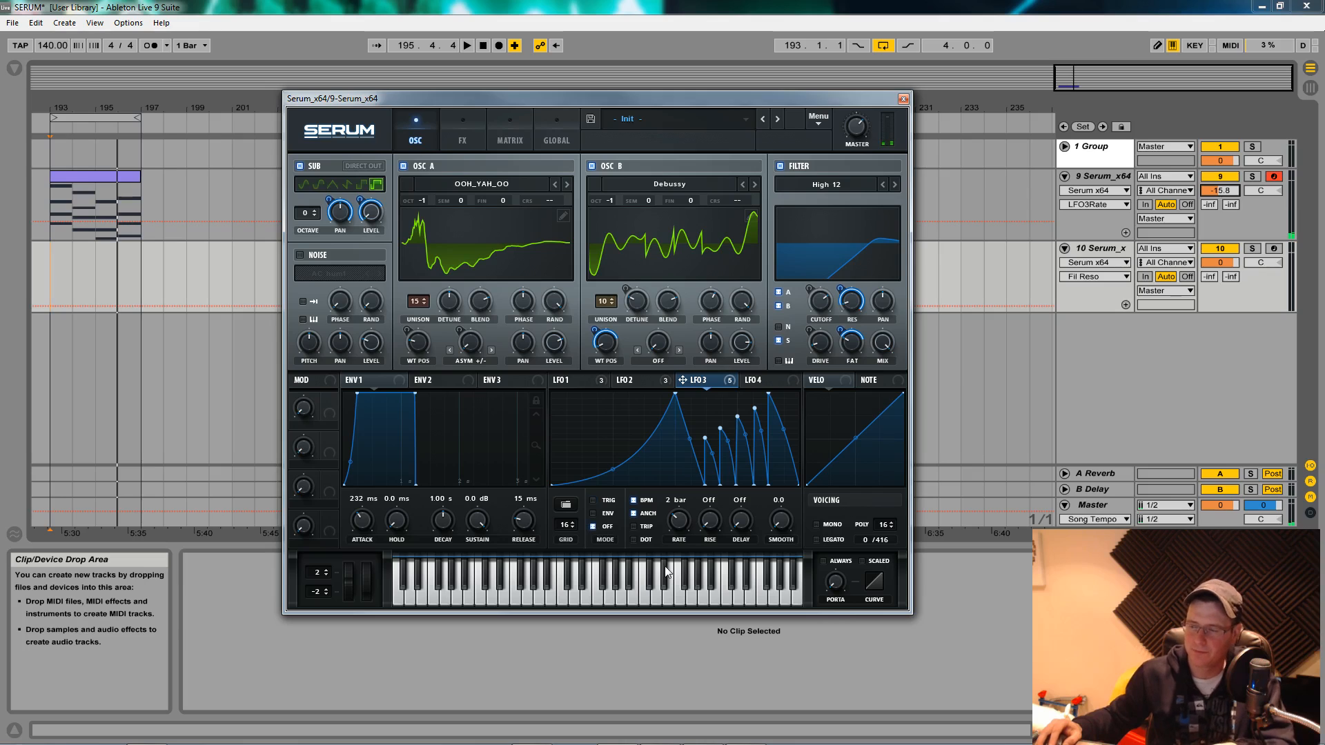
pyautogui.press('space')
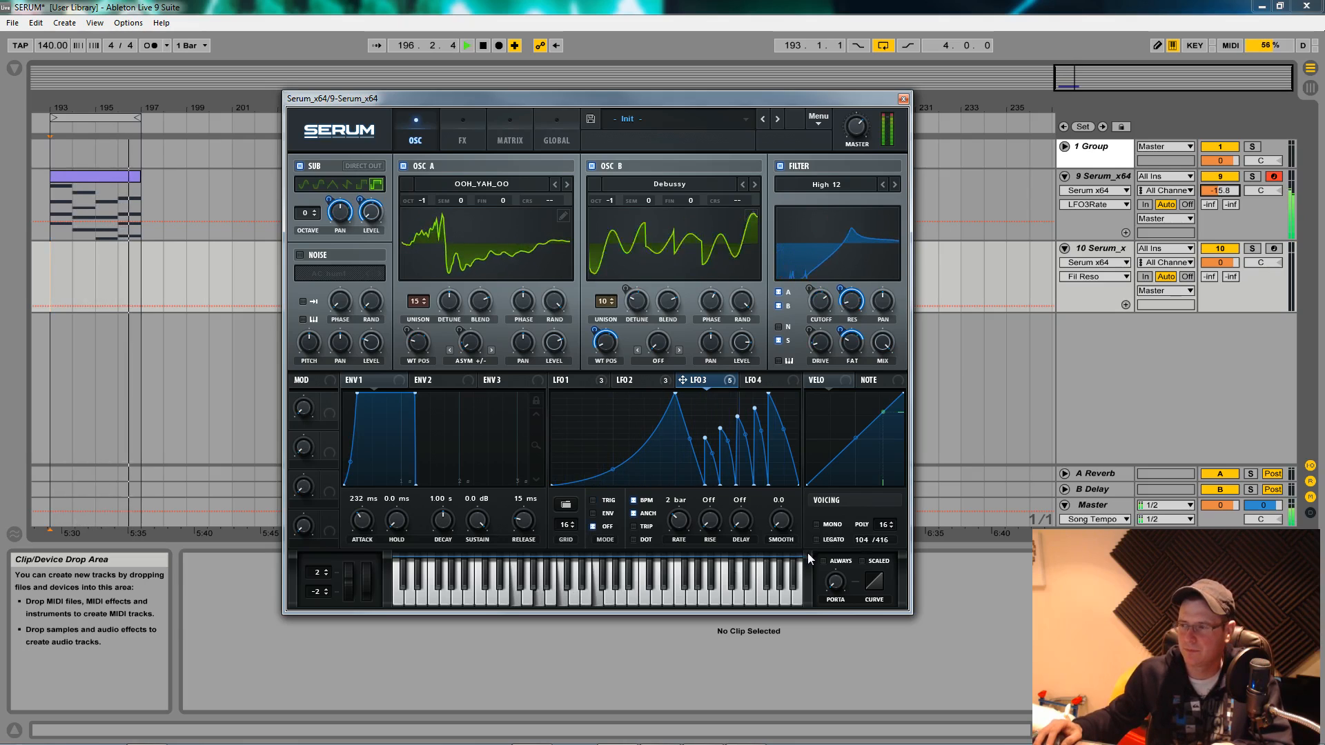
# Show the first Serum track's device chain and stop playback
pyautogui.doubleClick(1108, 179)
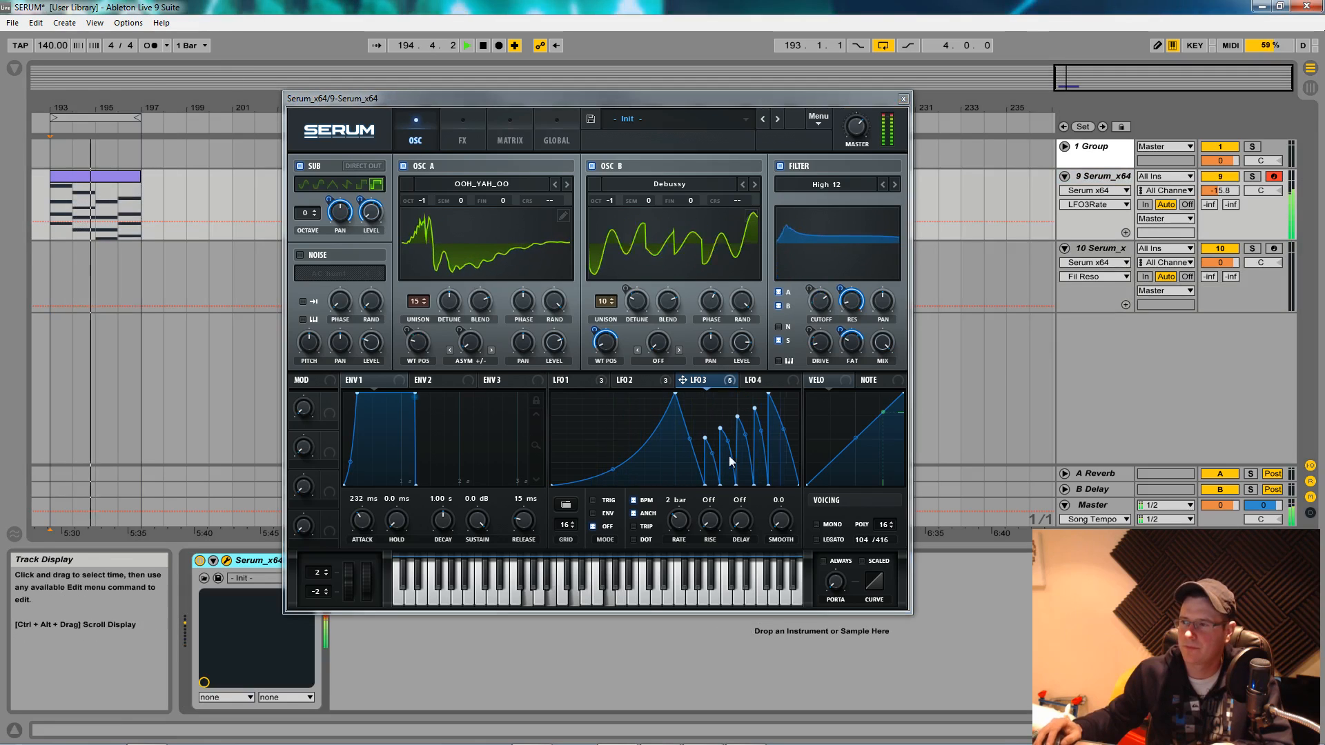
pyautogui.press('space')
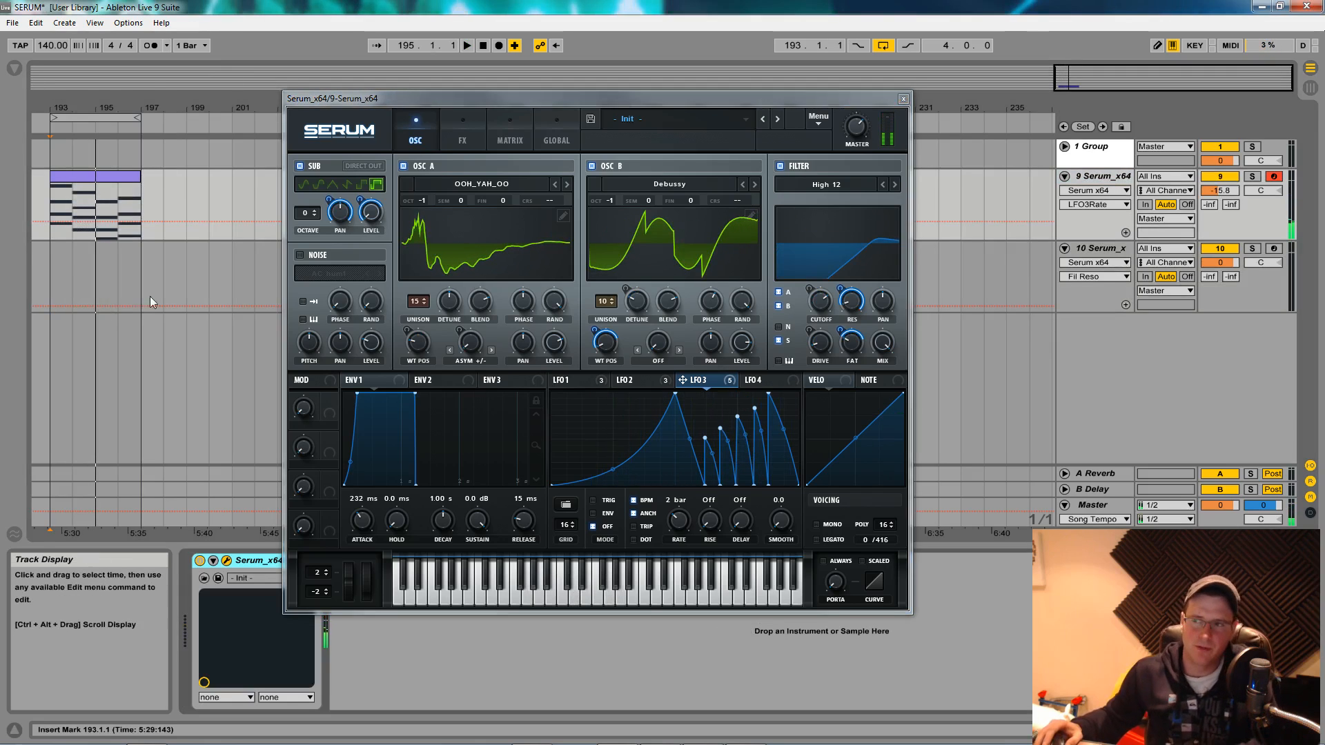
pyautogui.moveTo(574, 103); pyautogui.dragTo(528, 123)
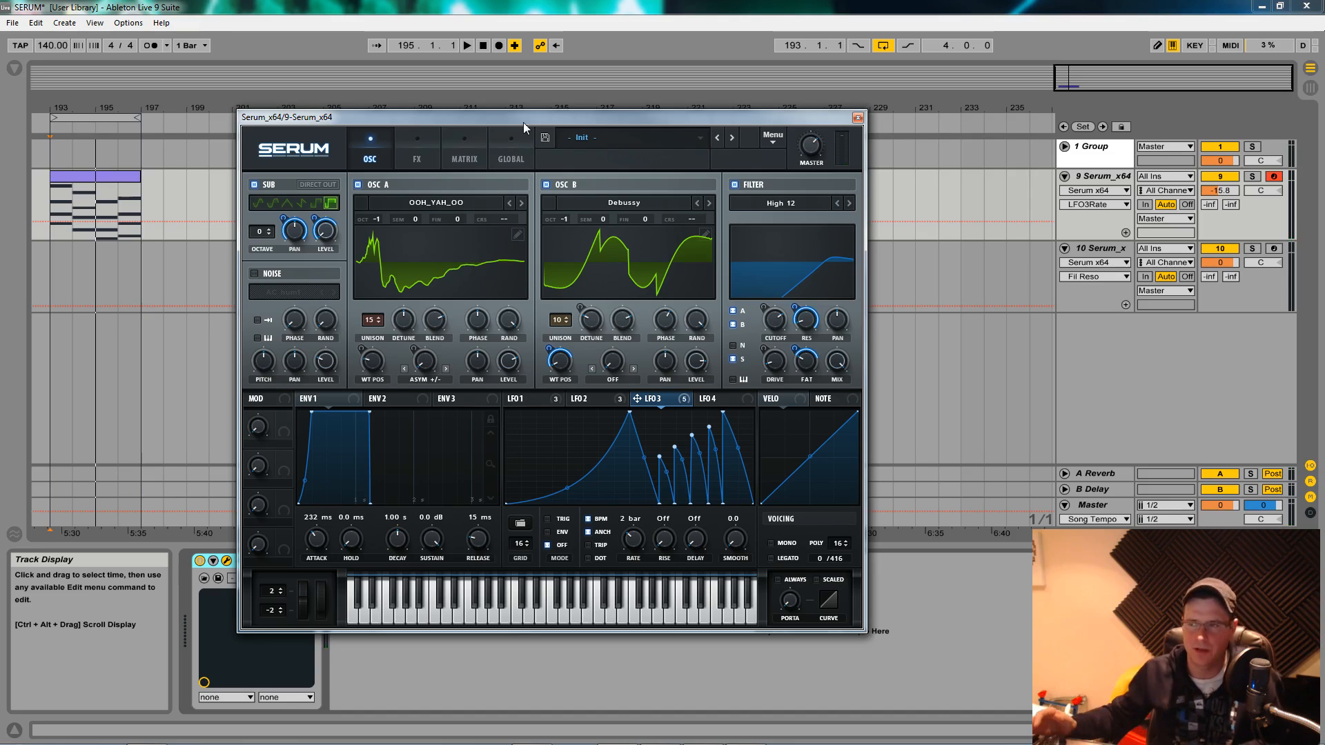
pyautogui.click(96, 177)
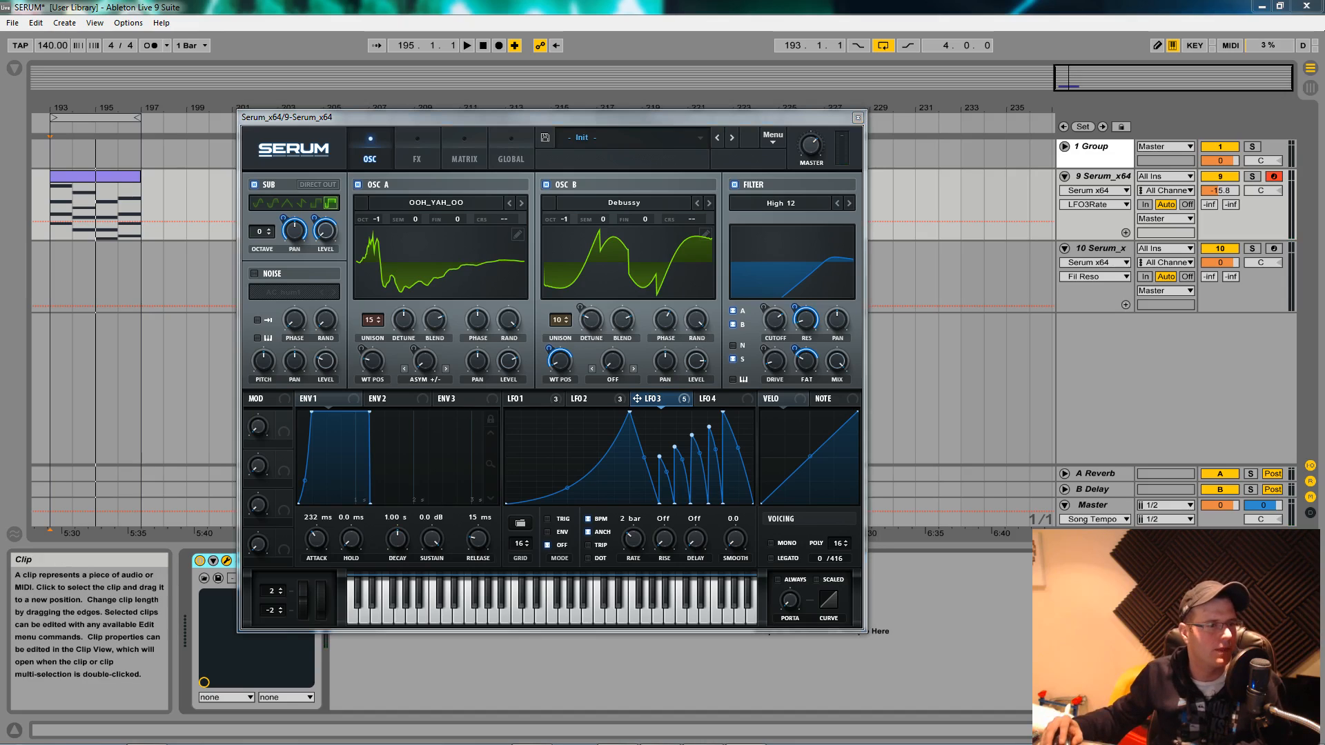
pyautogui.moveTo(590, 117); pyautogui.dragTo(653, 93)
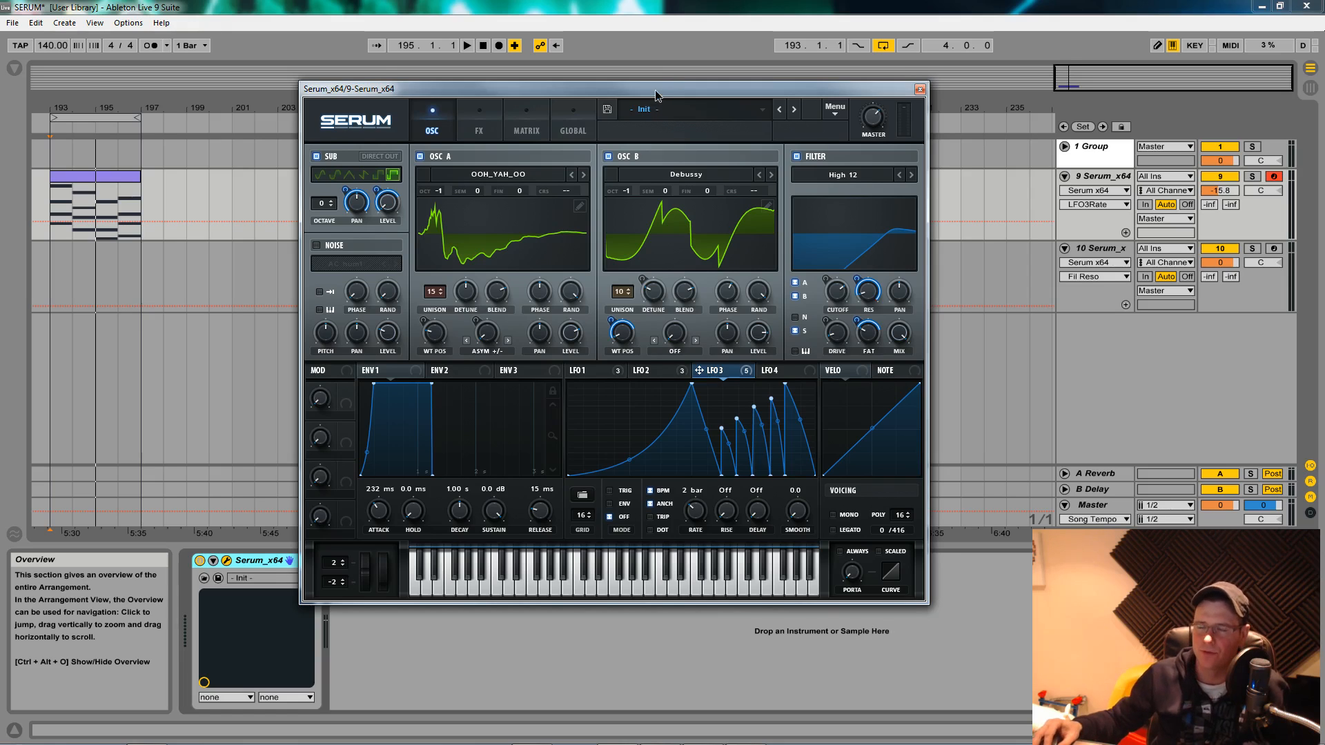
pyautogui.moveTo(657, 95); pyautogui.dragTo(640, 104)
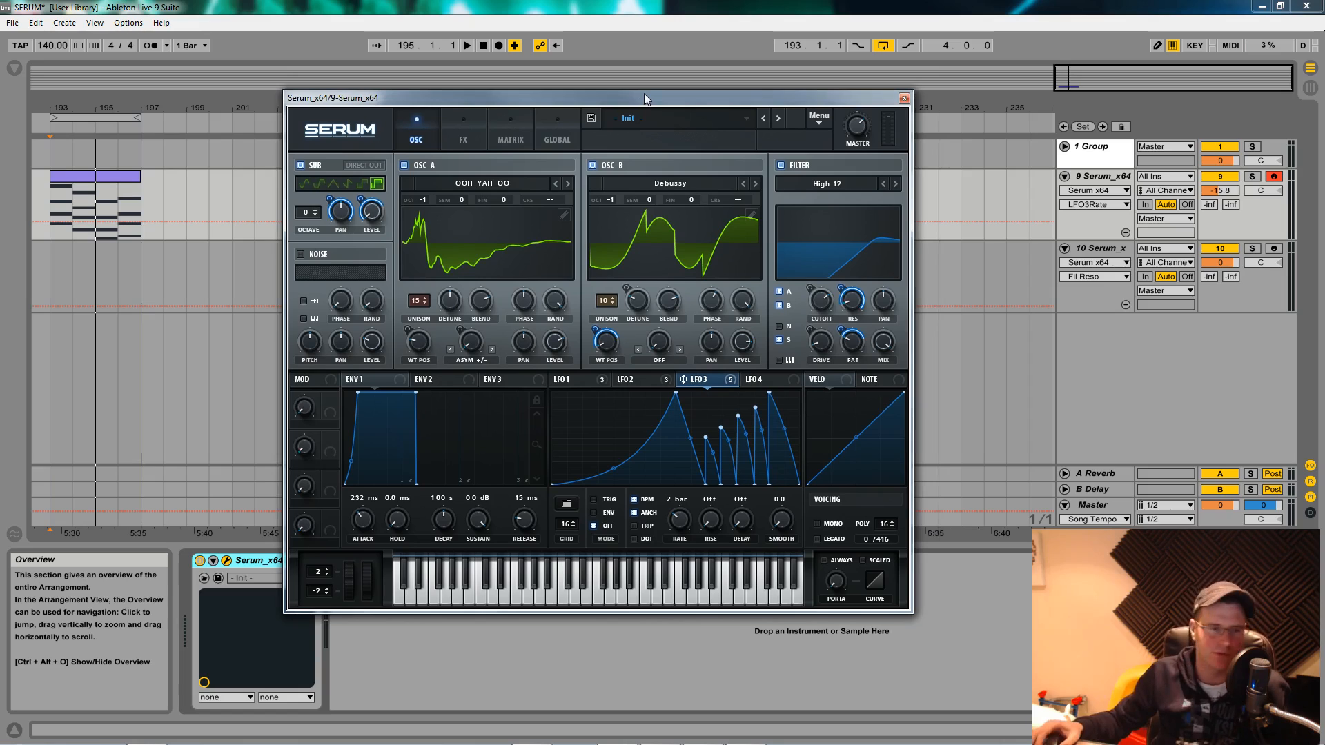
pyautogui.moveTo(644, 94); pyautogui.dragTo(657, 142)
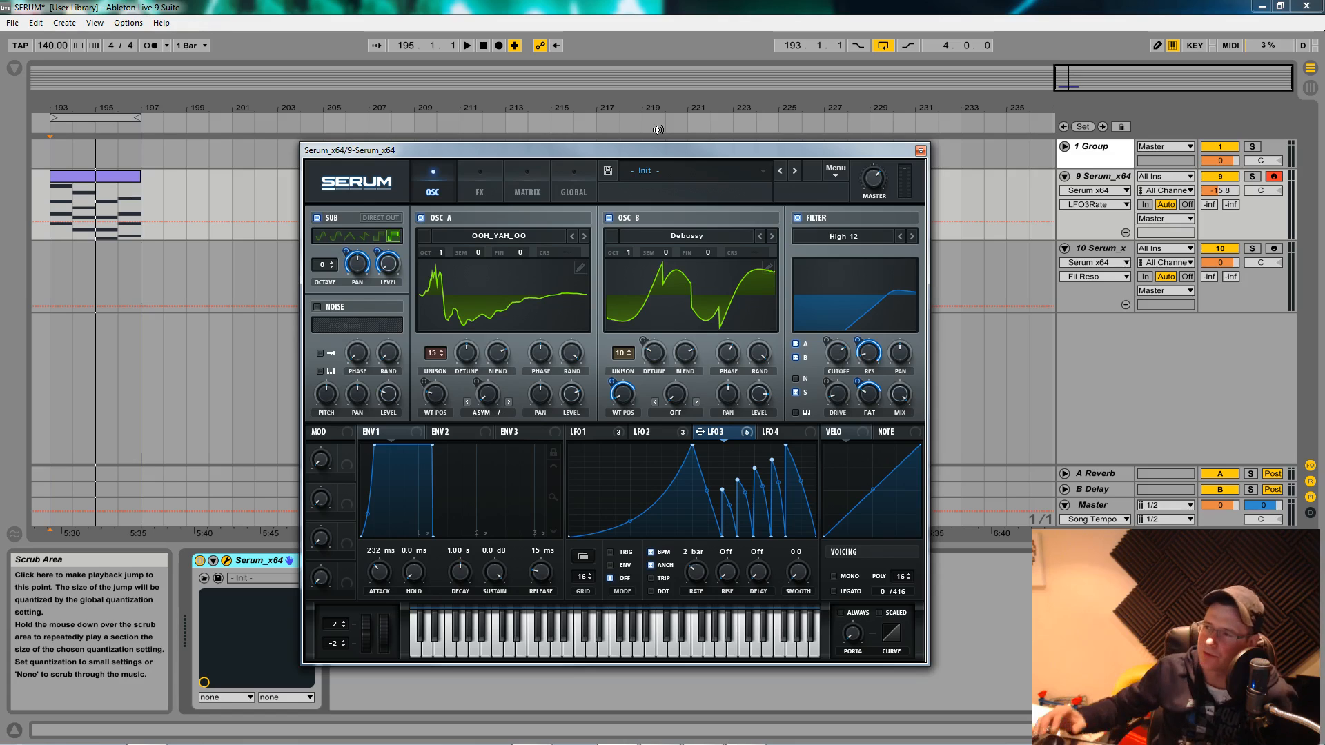
pyautogui.moveTo(731, 154); pyautogui.dragTo(717, 99)
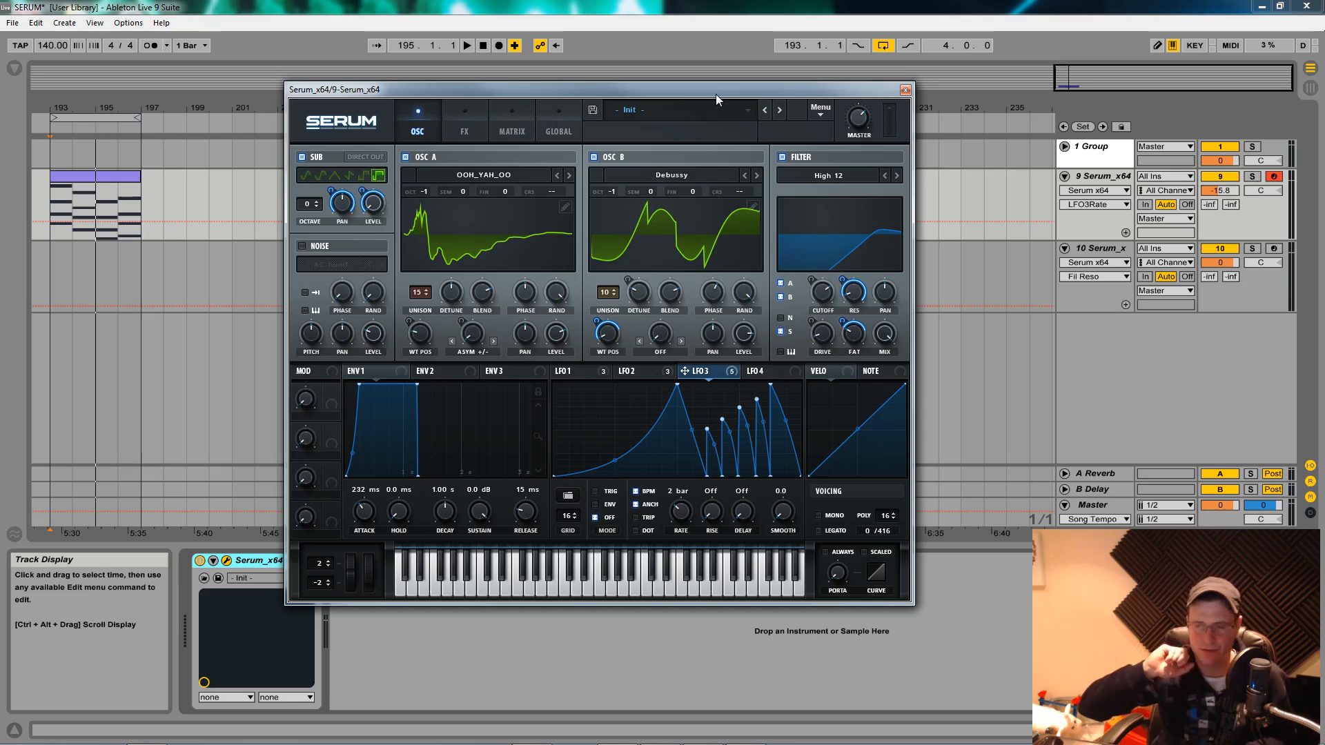
pyautogui.moveTo(605, 91); pyautogui.dragTo(557, 84)
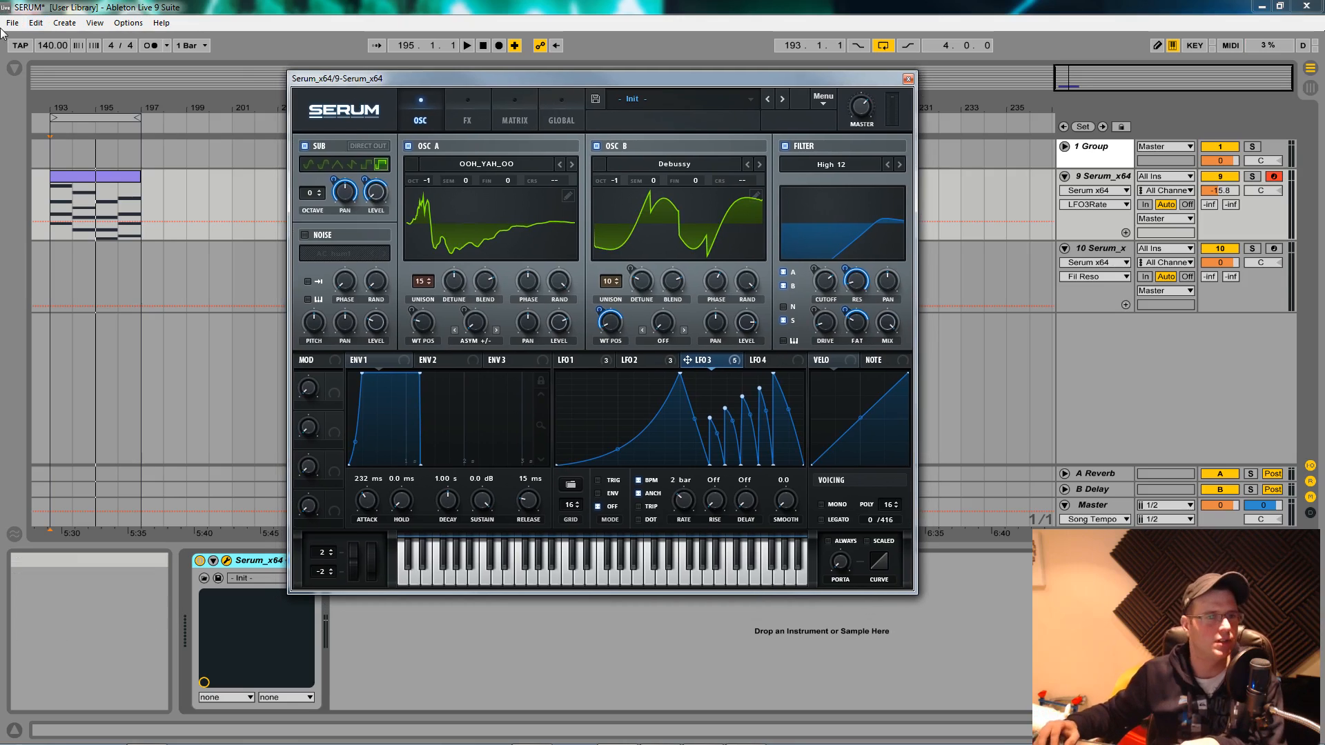
# Start arrangement recording with the one-bar count-in on the armed first Serum track
pyautogui.press('F9')
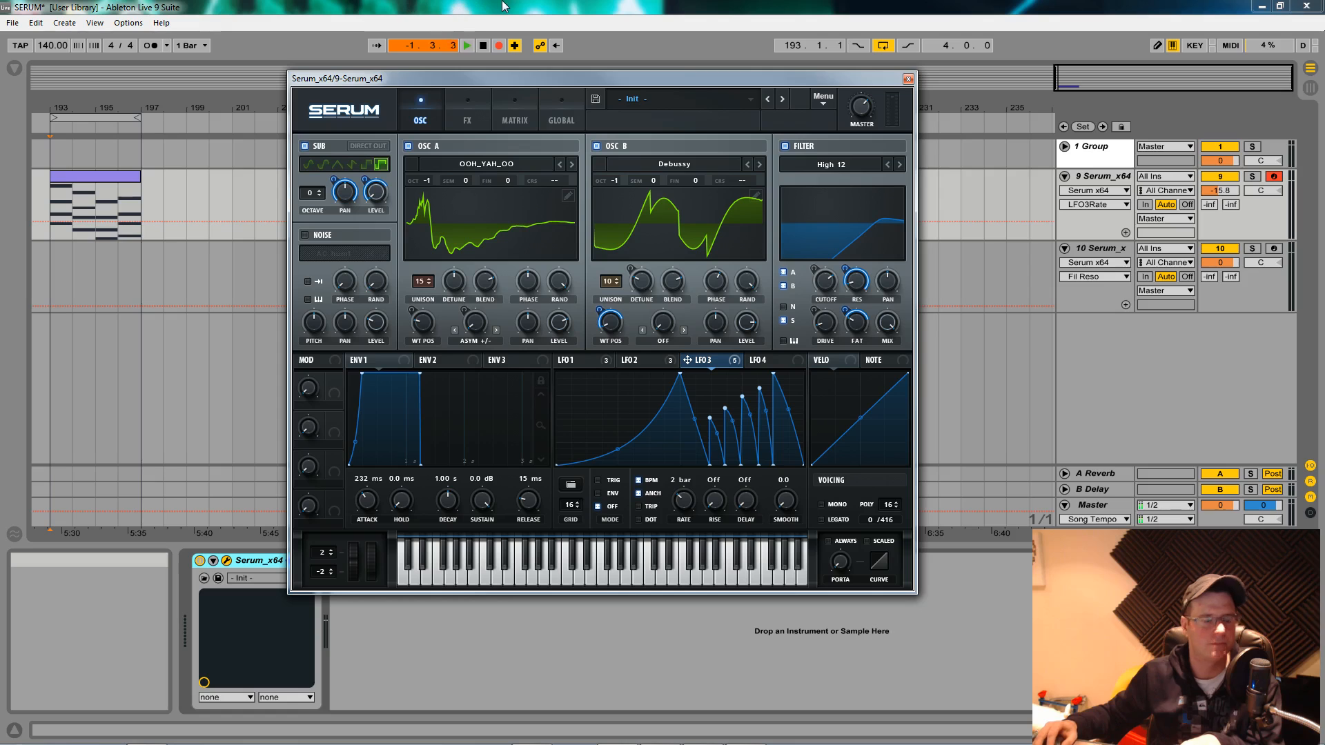